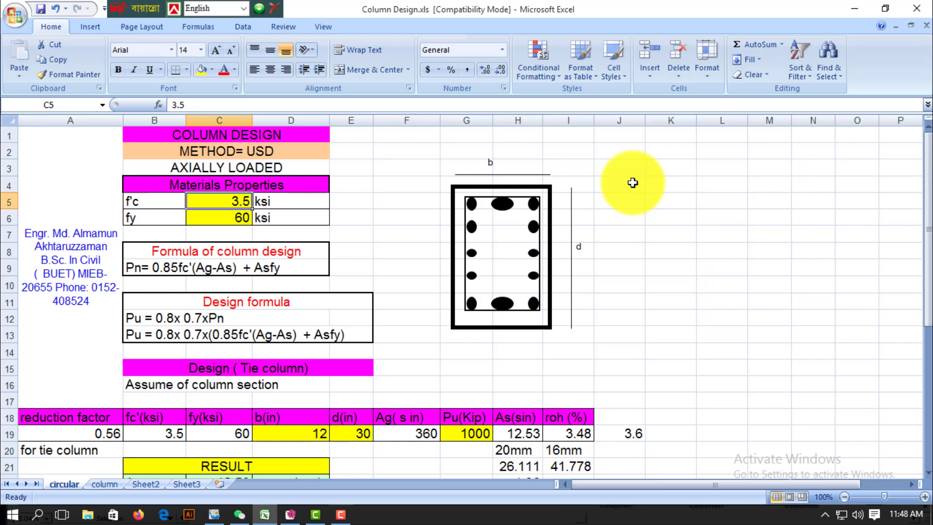
left_click(255, 156)
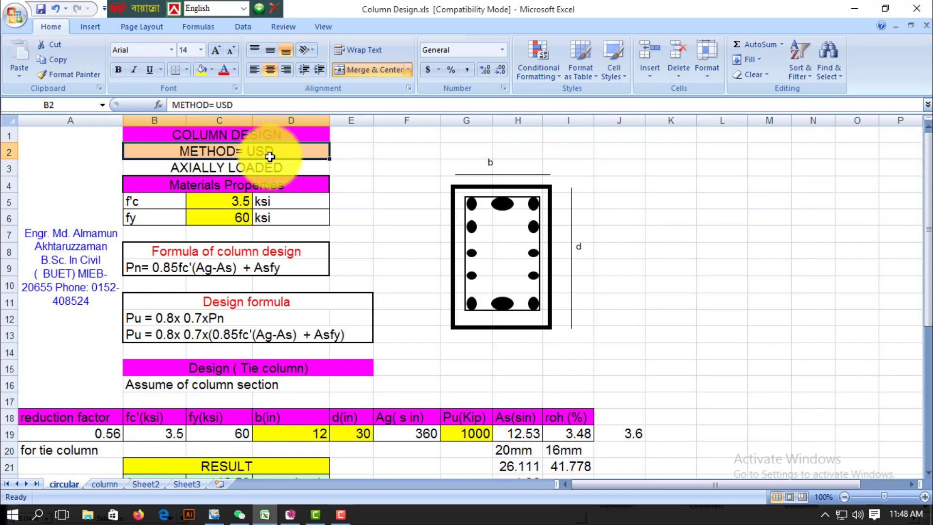
left_click(255, 169)
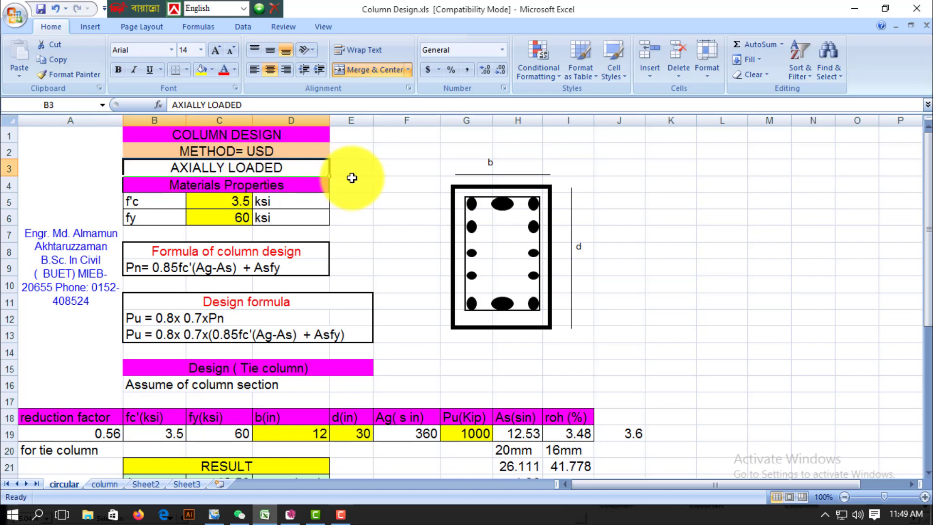
left_click(354, 173)
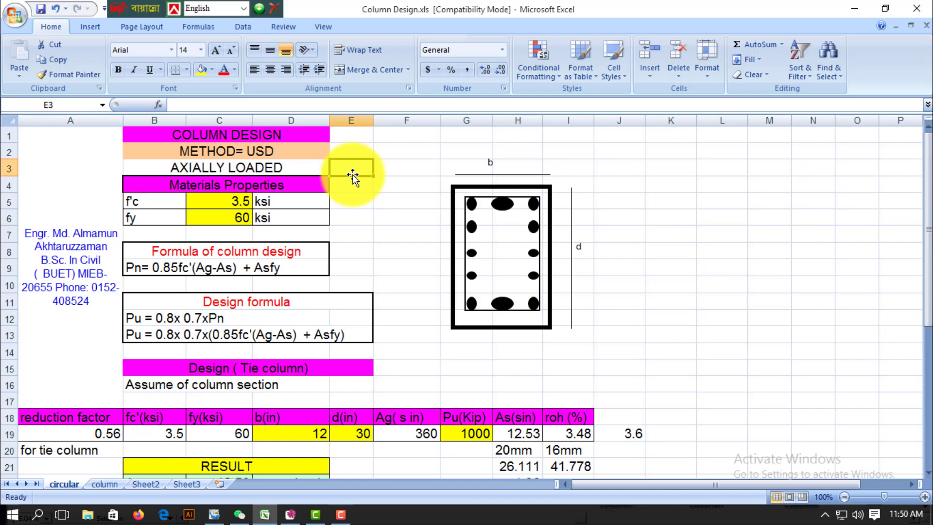
left_click(222, 201)
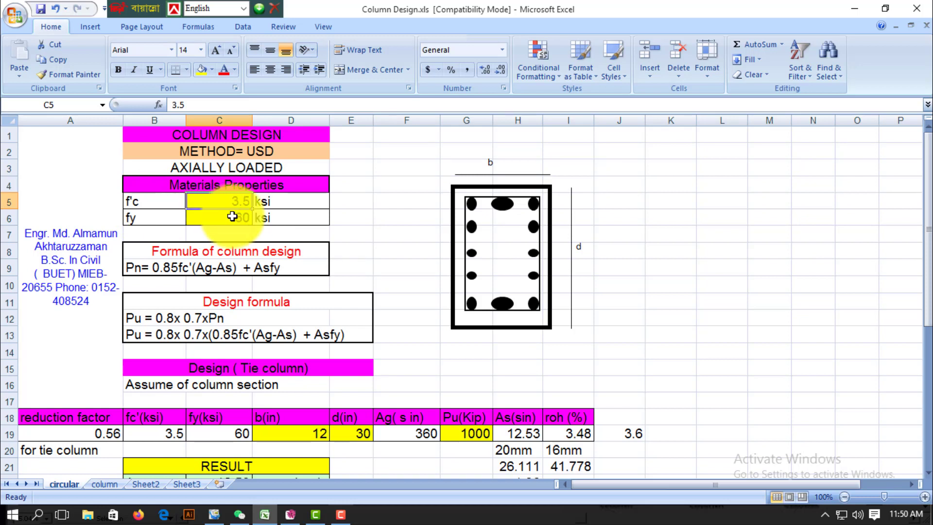
Extend the f'c label in cell B5 of the Materials Properties table to "f'c allowable"
double_click(150, 204)
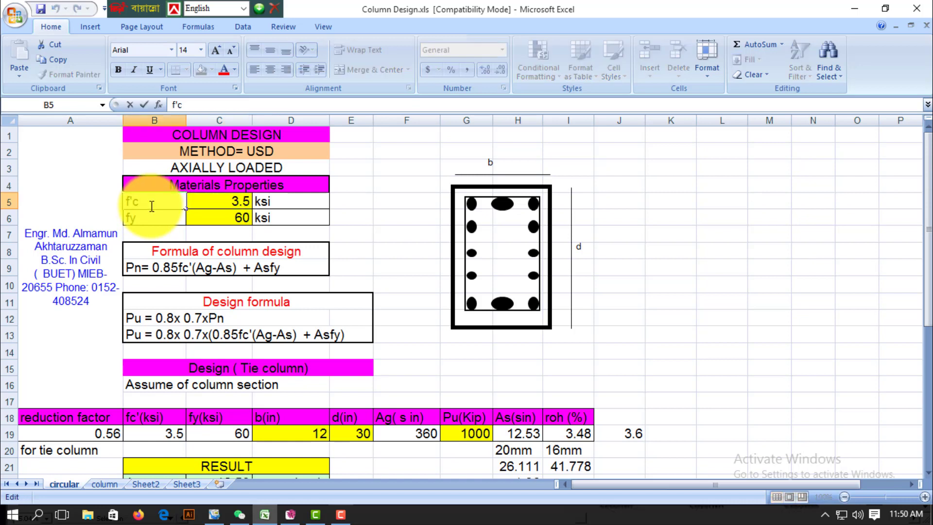
type("allowable")
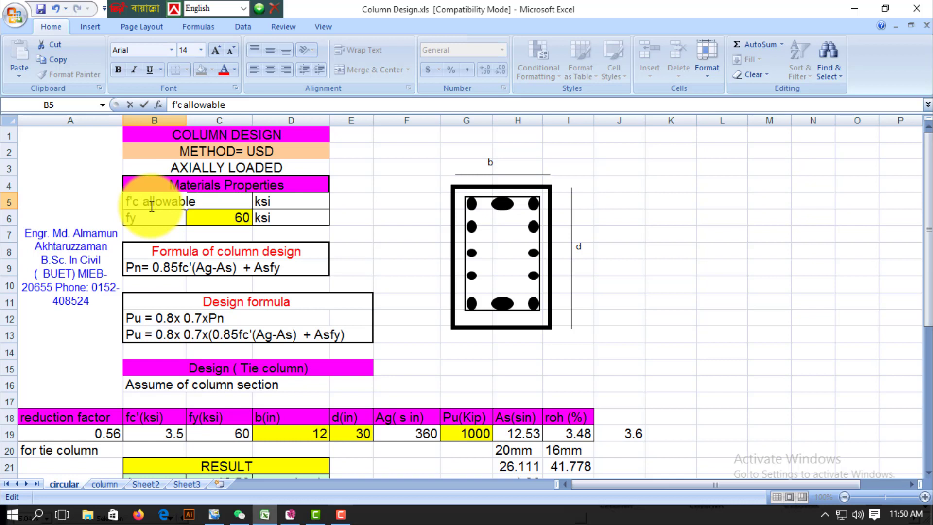
key("Return")
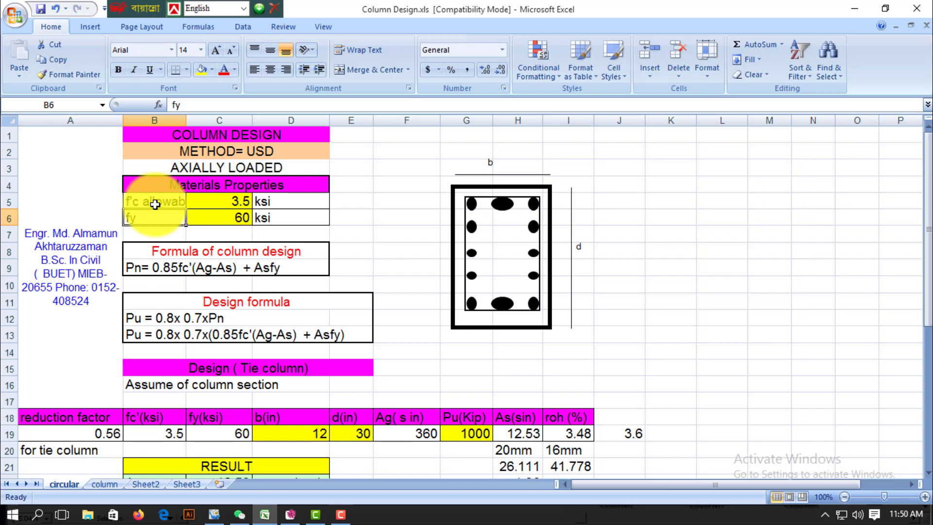
left_click(227, 203)
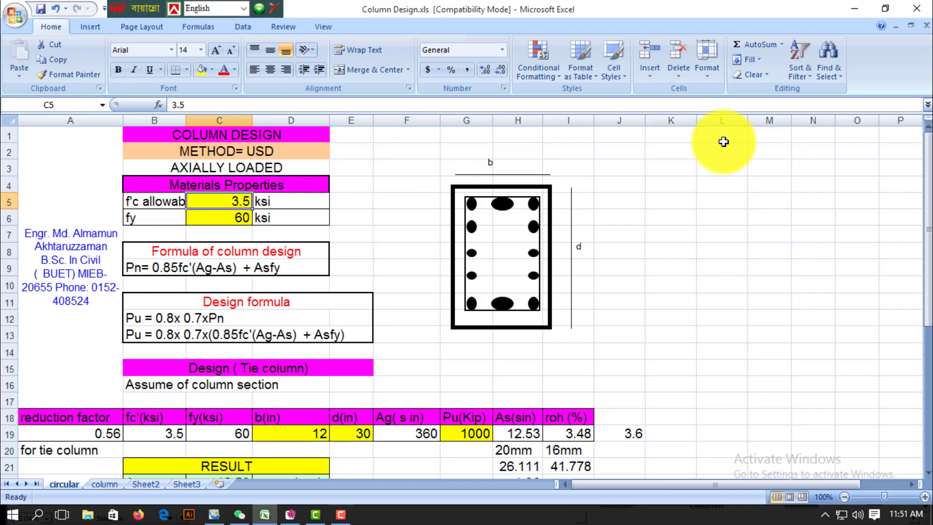
Start a concrete mix note beside the column diagram with "Cement=-" in K5 and the ratio 1:1.5 in M5
left_click(676, 207)
type("Cemn")
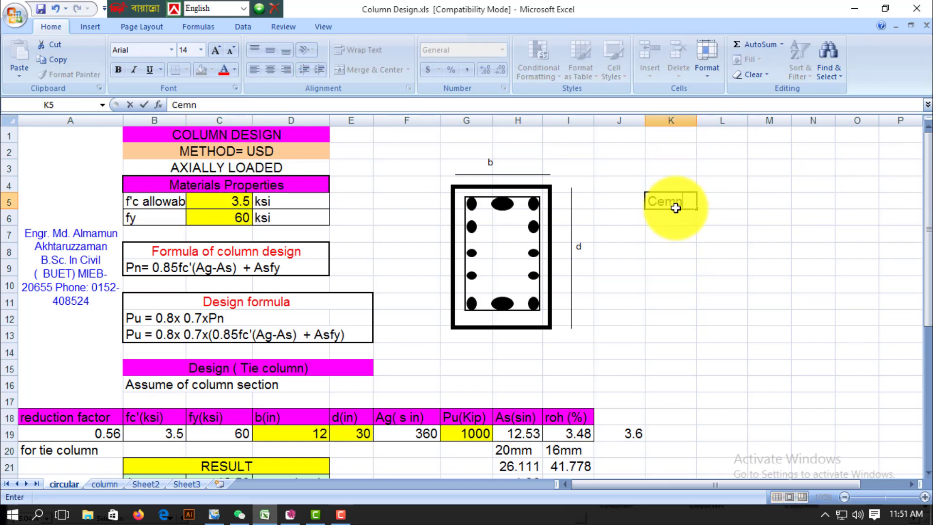
key("BackSpace")
type("ent=-")
key("Right")
key("Right")
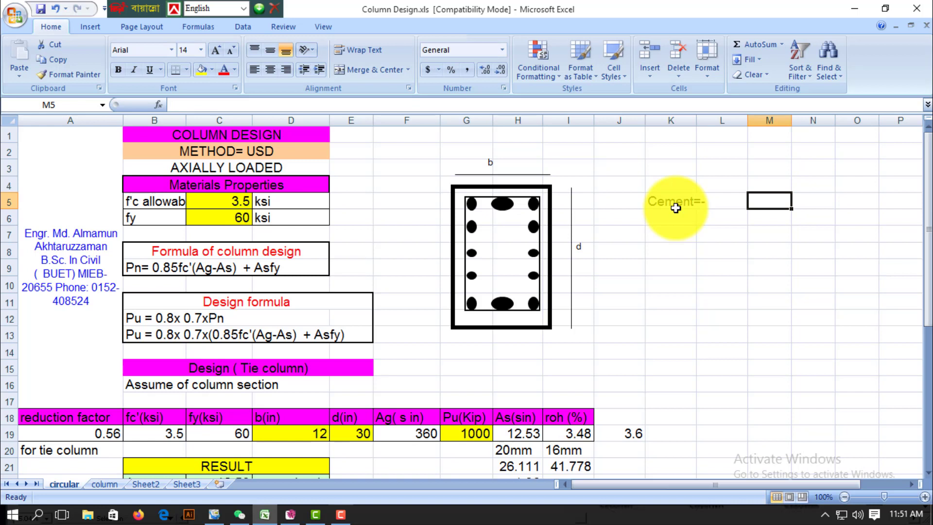
type("1:1.5")
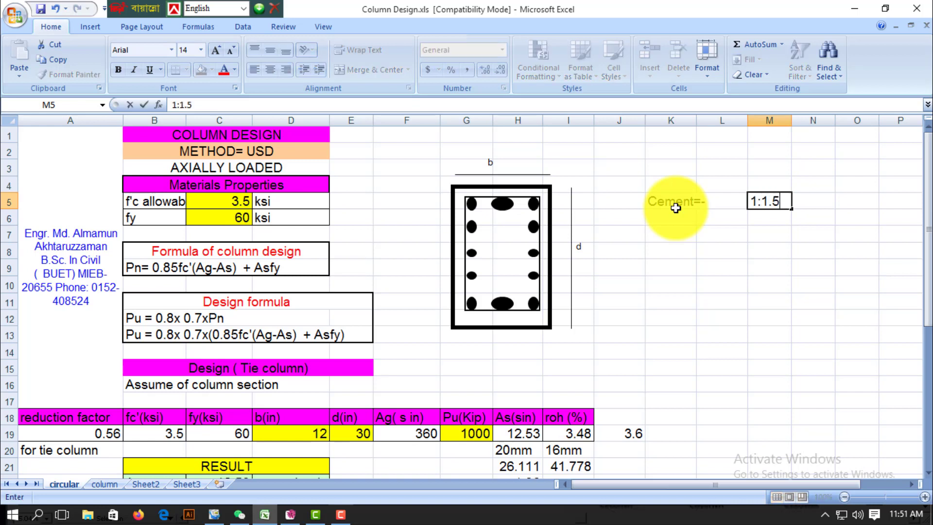
type(":")
key("Return")
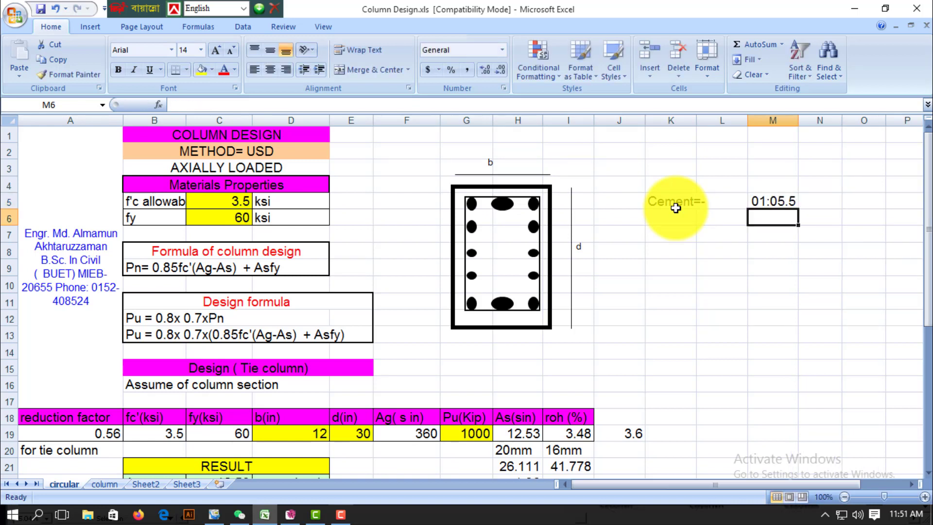
Add the stone row below the cement row, with "Stone =" in K6 and 3/4" dn gr in M6
key("Up")
left_click(676, 208)
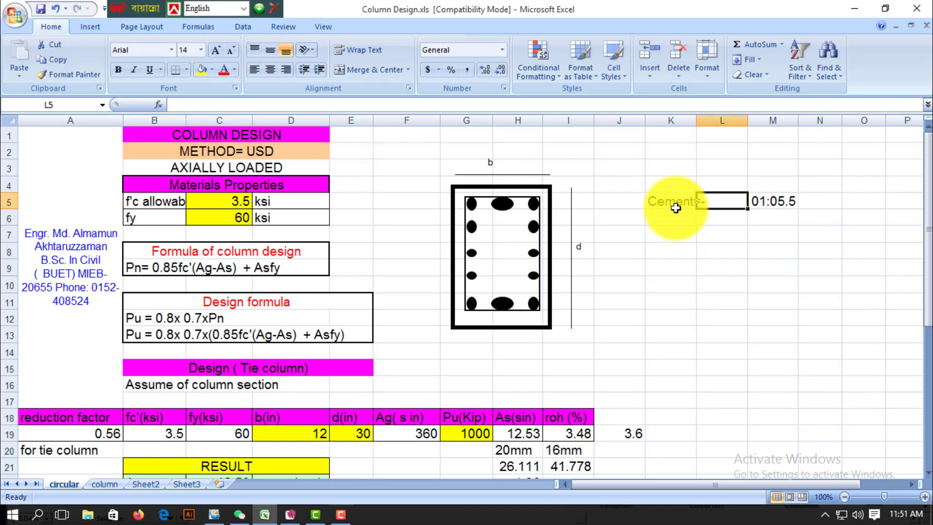
key("Return")
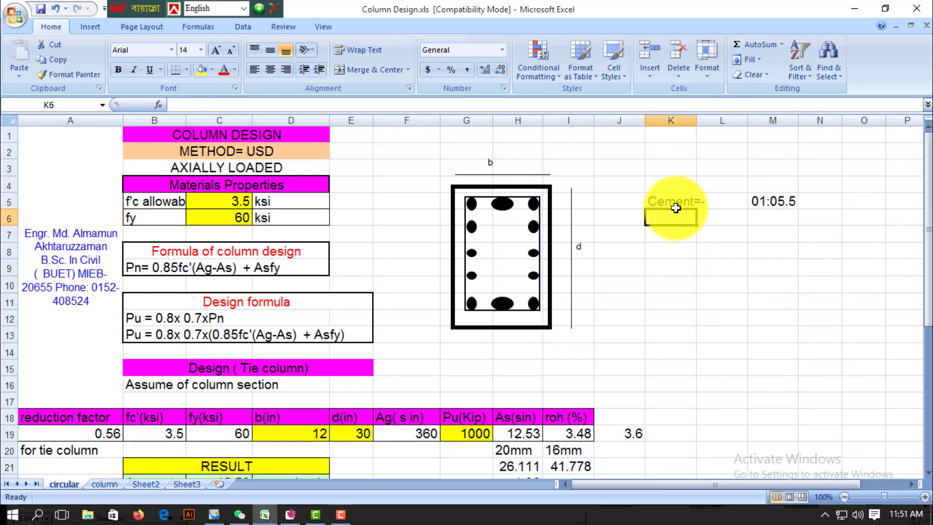
type("Stone")
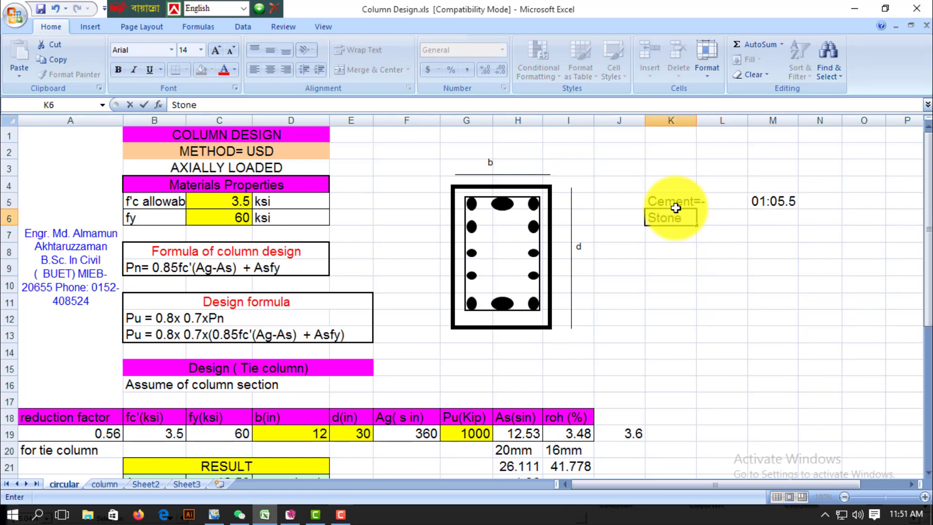
type(" =")
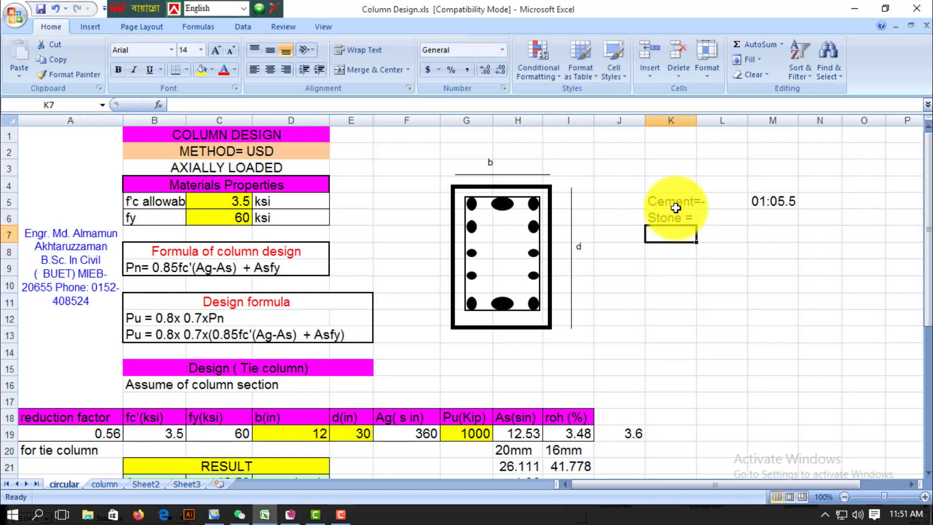
key("Right")
key("Right")
type("3/4")
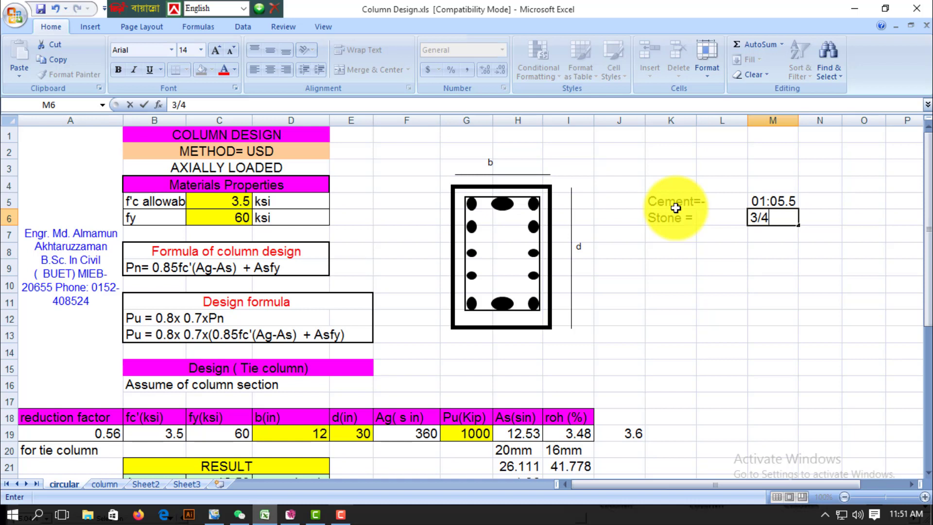
type("\" dn gr")
key("Return")
Add the sand row with "Sand=" in K7, "FM" in L7 and 2.5 in M7
key("Left")
key("Left")
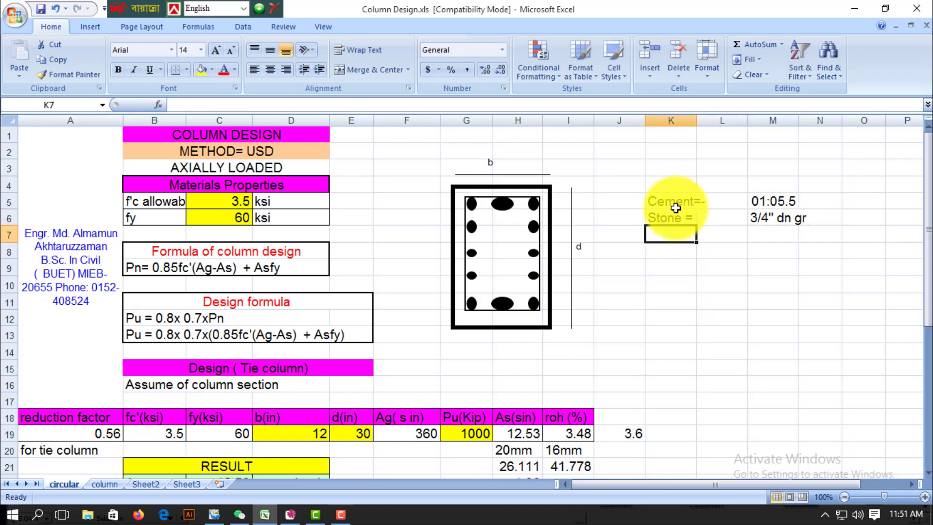
type("Sand=")
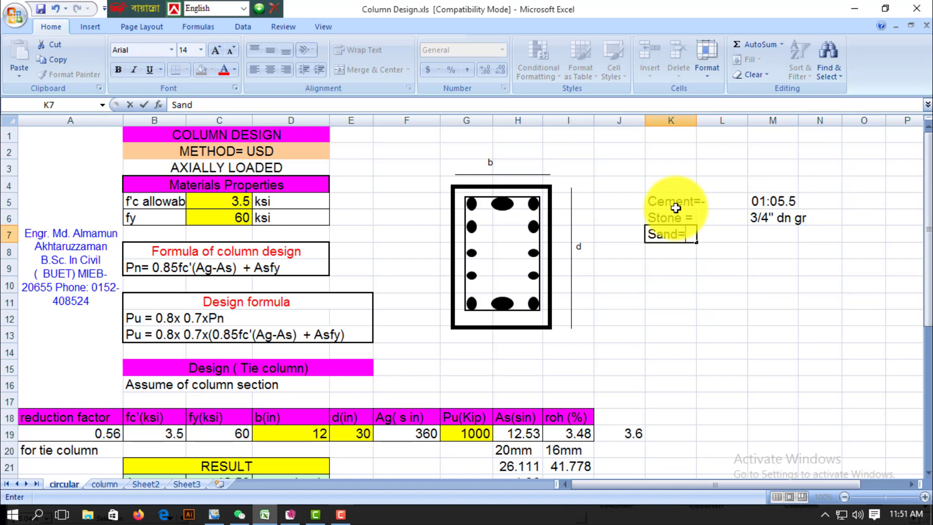
key("ctrl+Return")
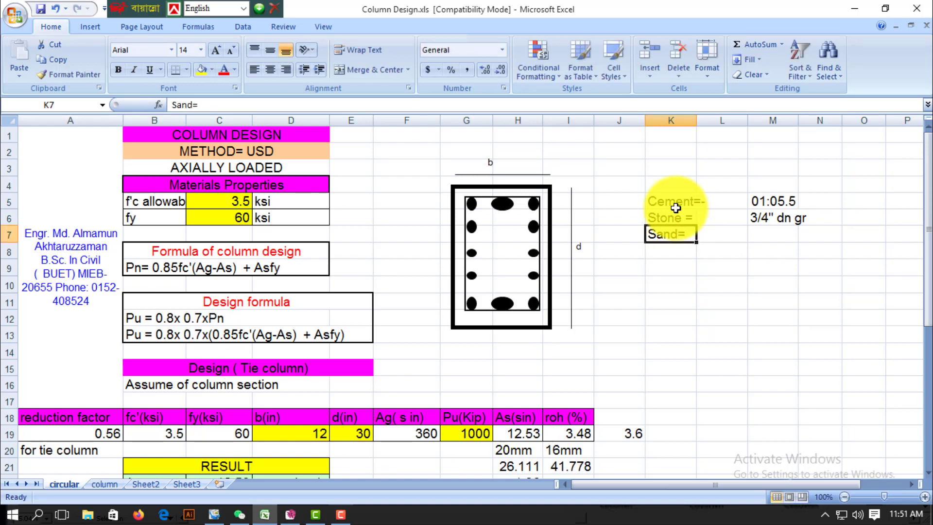
key("Right")
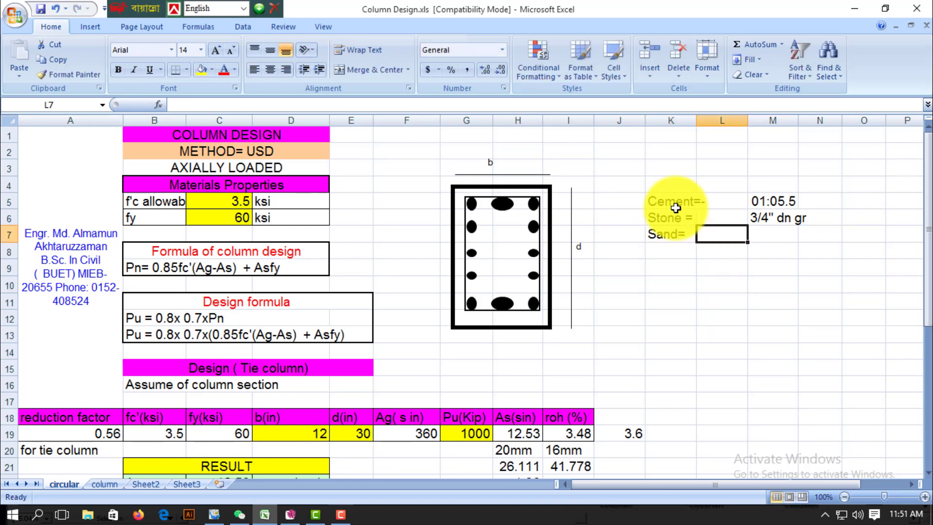
type("FM")
key("Tab")
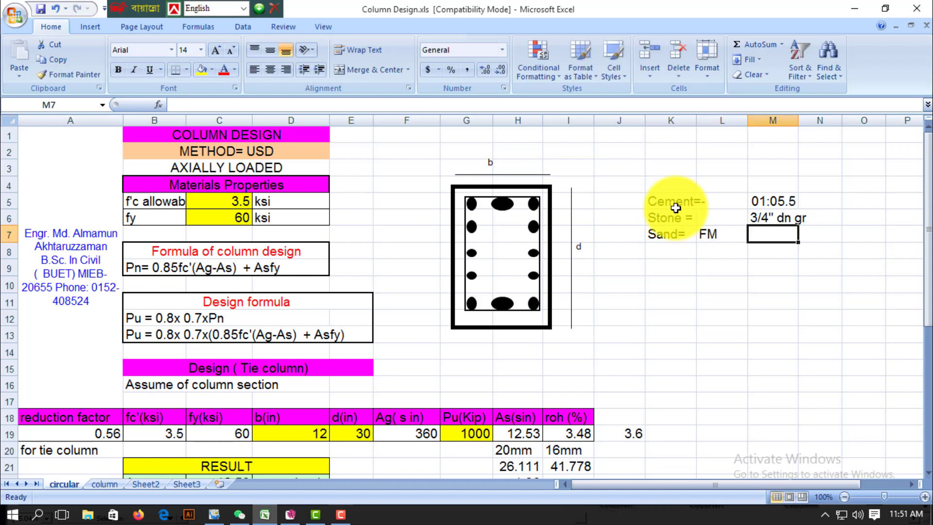
type("2.5")
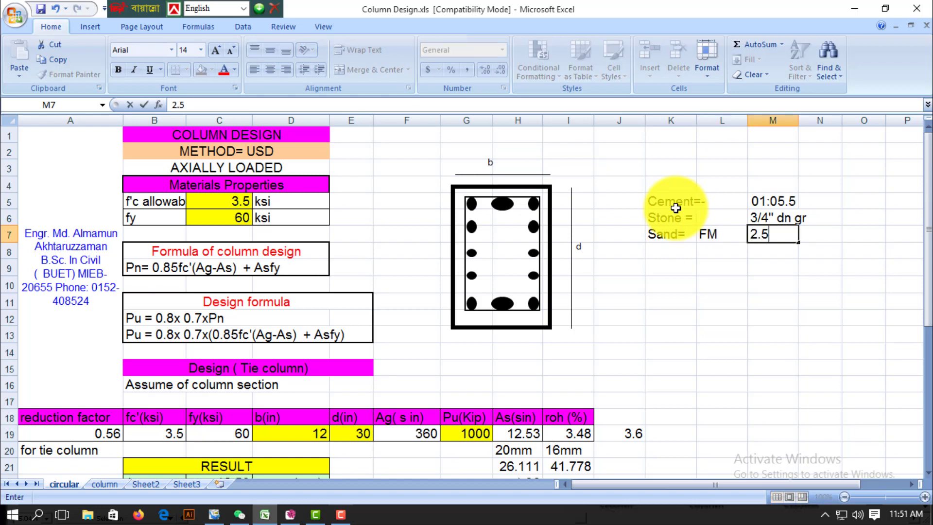
key("Tab")
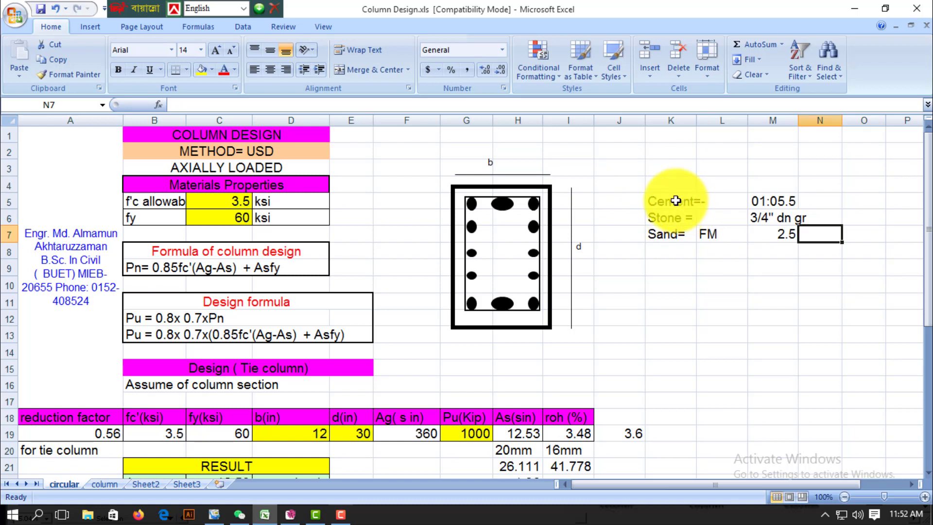
Add the label "Water=" in K8 below the sand row
left_click(673, 202)
left_click(670, 255)
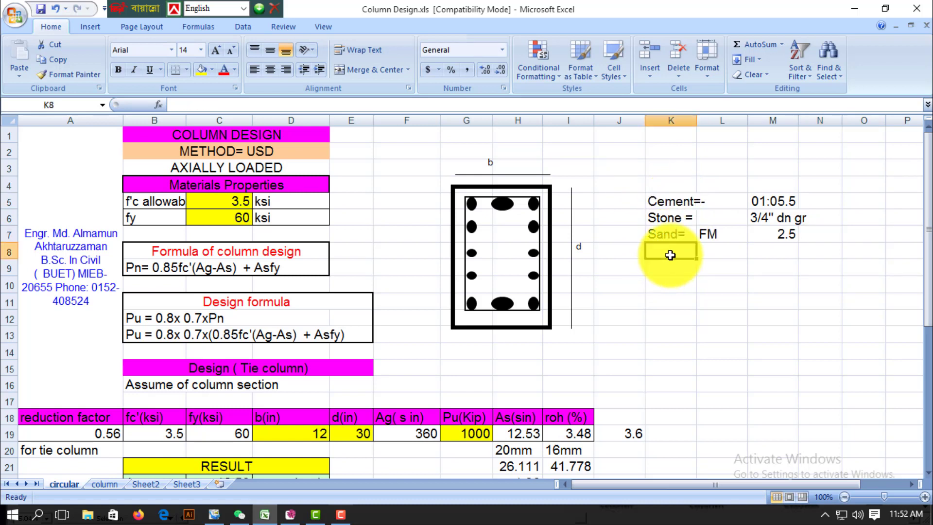
type("Water")
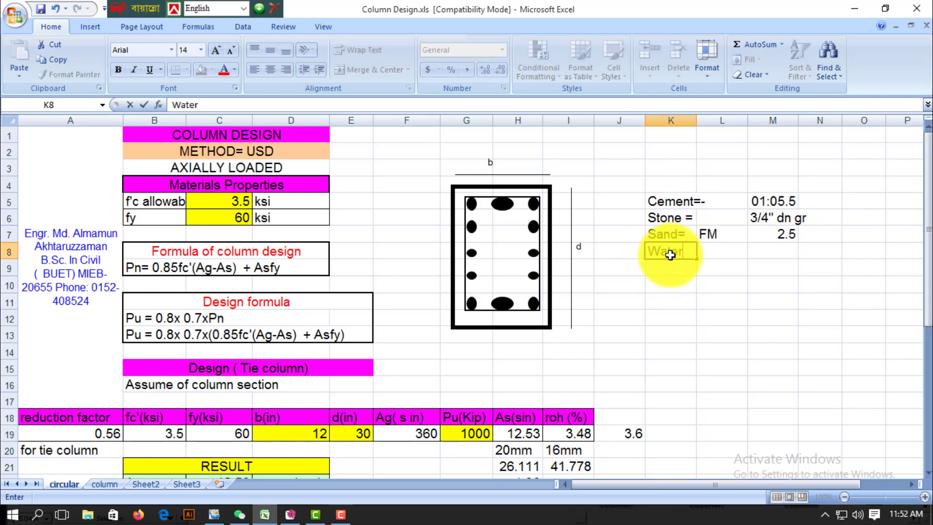
type("=")
key("Up")
Review the cement, stone, sand and water notes in K5:N8, the f'c value and the tie column design heading
key("Up")
key("Up")
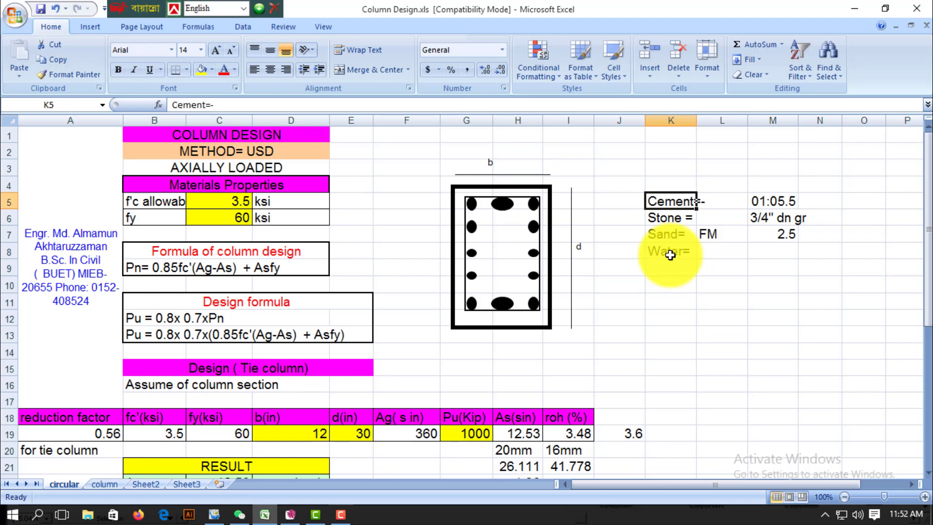
key("Down")
key("Down")
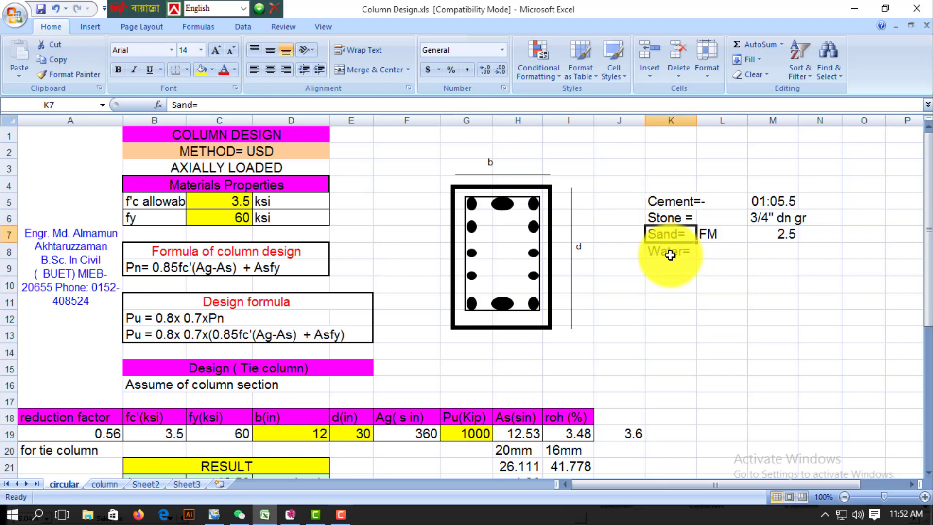
key("Down")
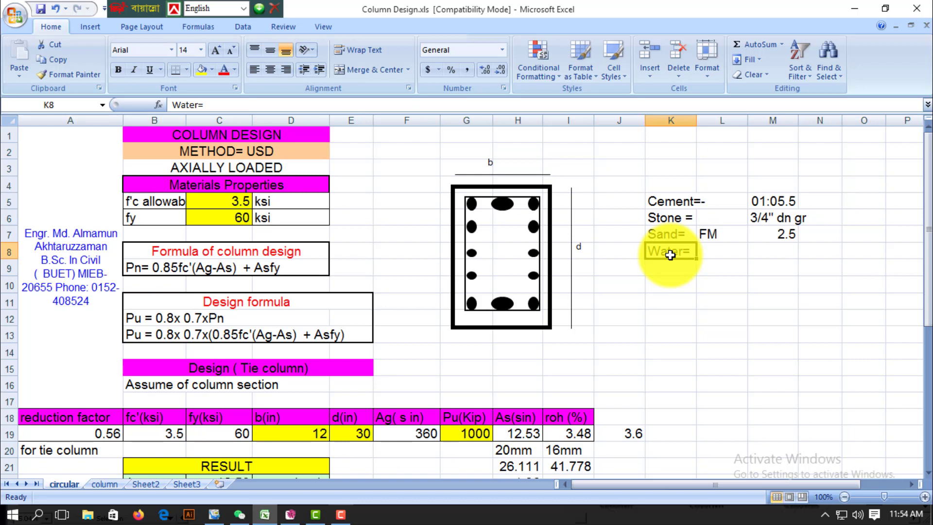
left_click(669, 200)
left_click_drag(669, 201, 803, 246)
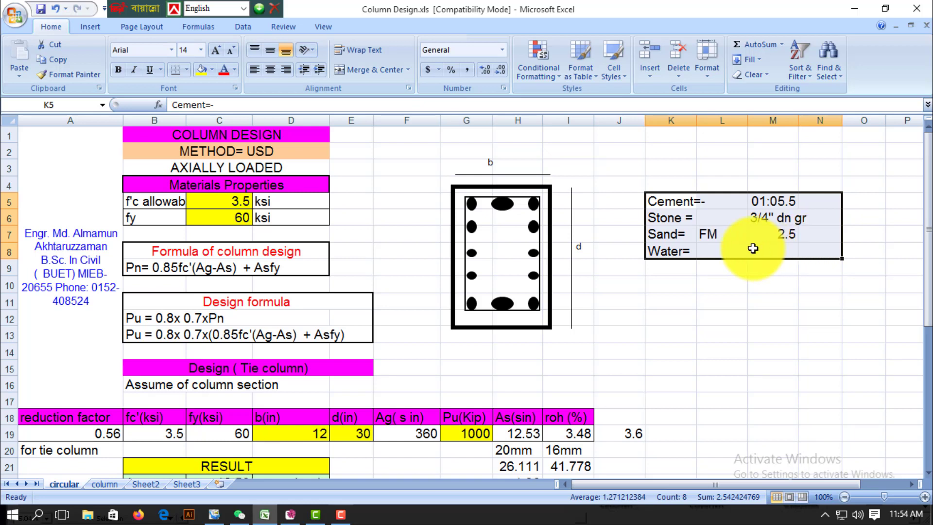
left_click(193, 202)
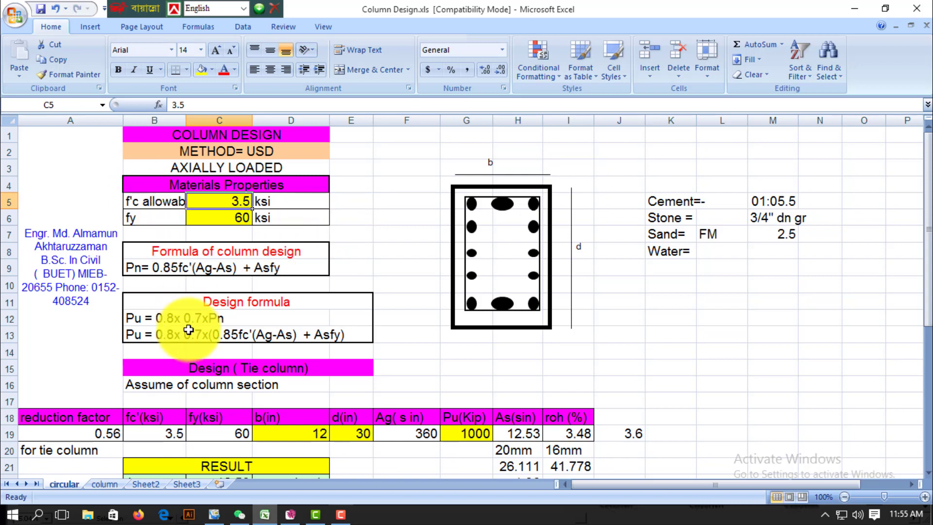
left_click(255, 369)
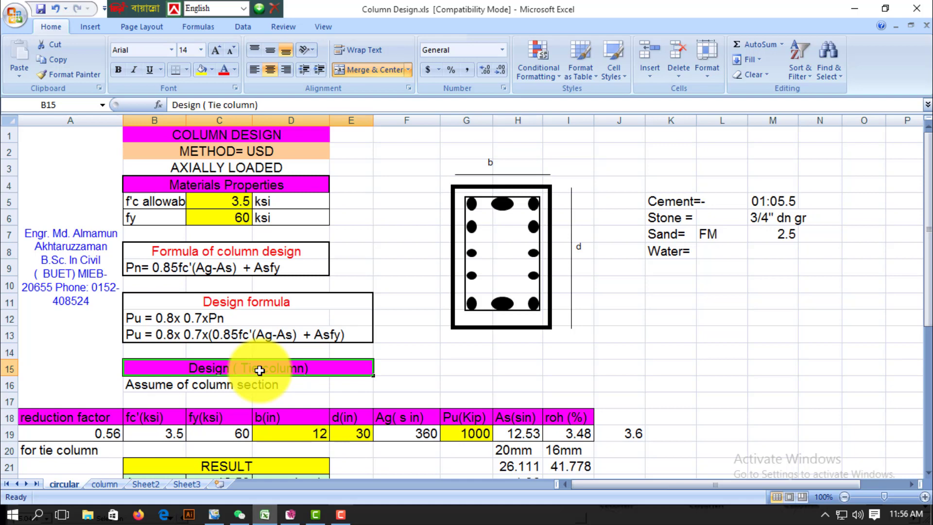
Switch to Adobe Illustrator and examine the Types of Column used in Construction illustration in Column design 02.ai
left_click(289, 516)
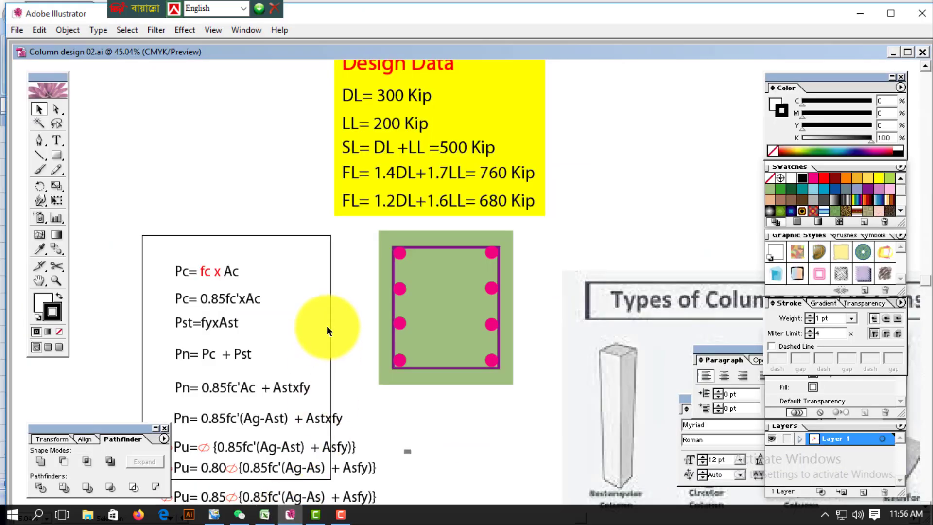
left_click_drag(358, 289, 217, 286)
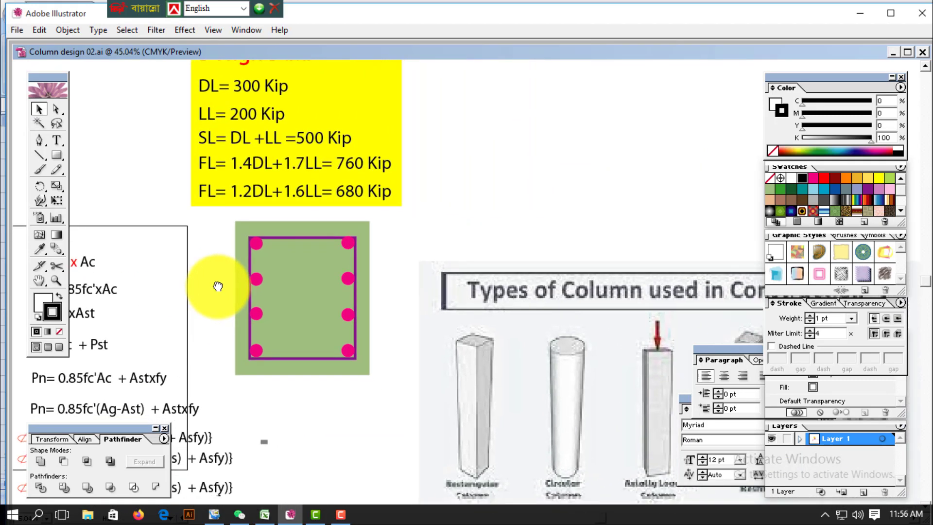
left_click_drag(364, 242, 142, 177)
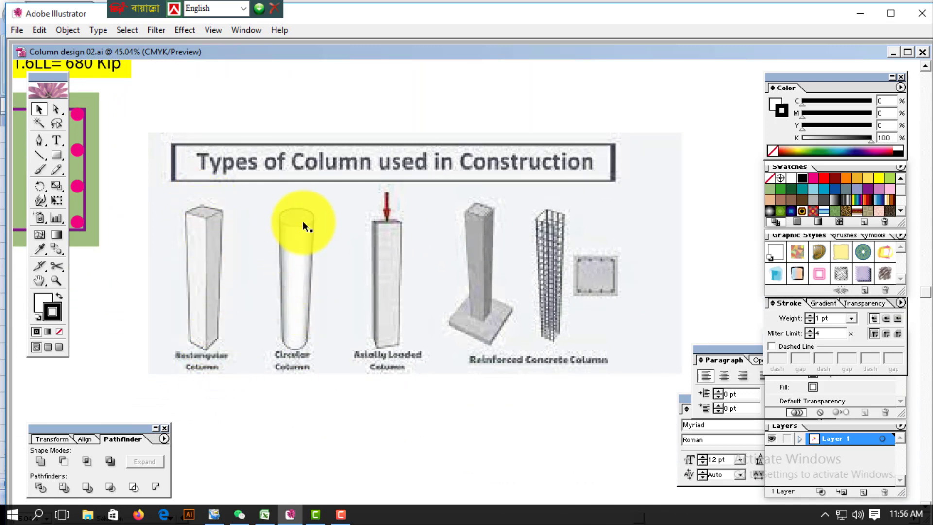
Add the text "1.2" above the Types of Column used in Construction illustration and enlarge it to 98 pt
left_click_drag(345, 268, 278, 275)
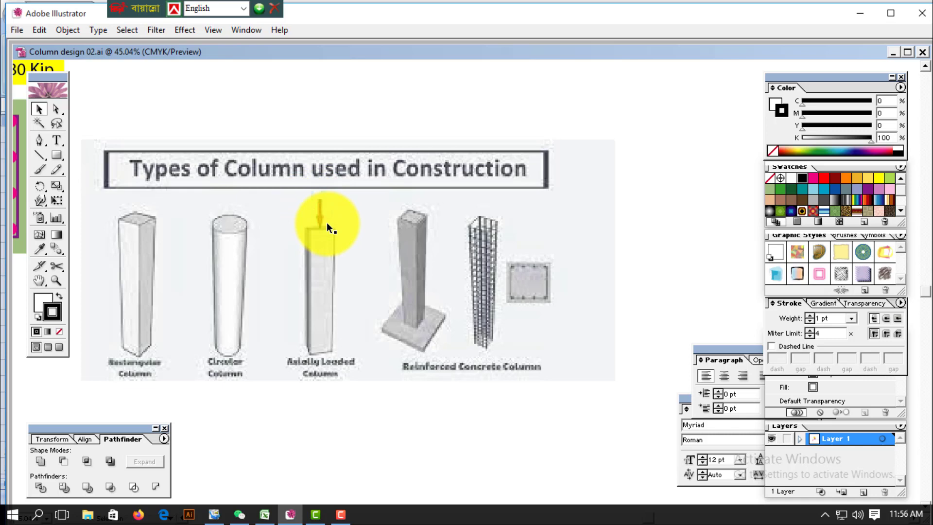
left_click(56, 140)
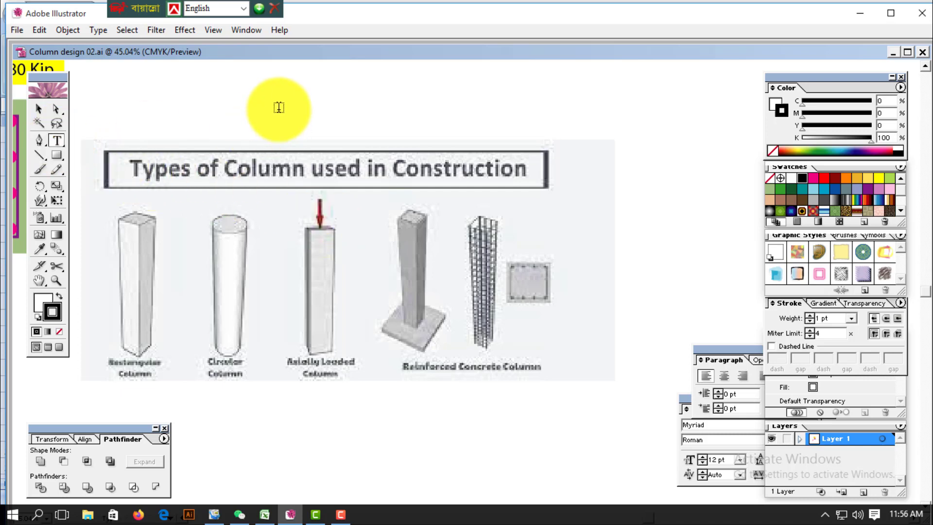
left_click(279, 108)
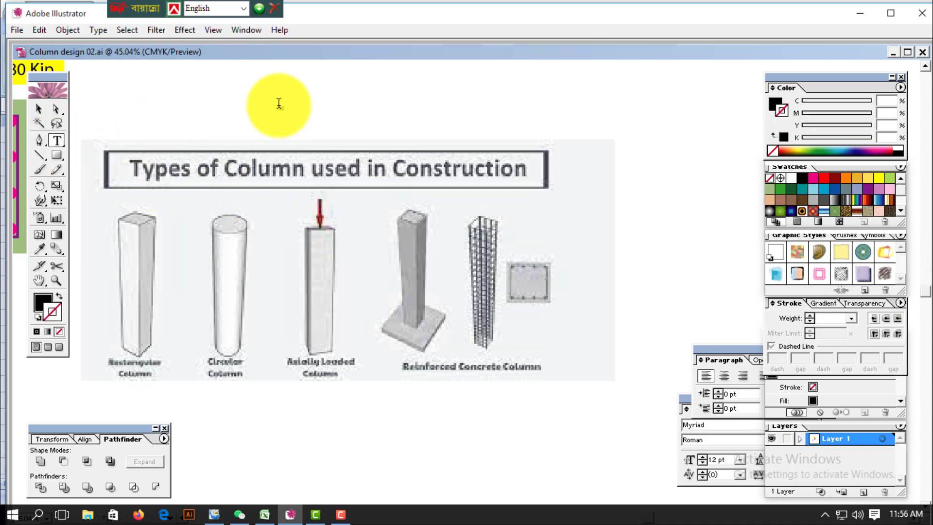
left_click(41, 107)
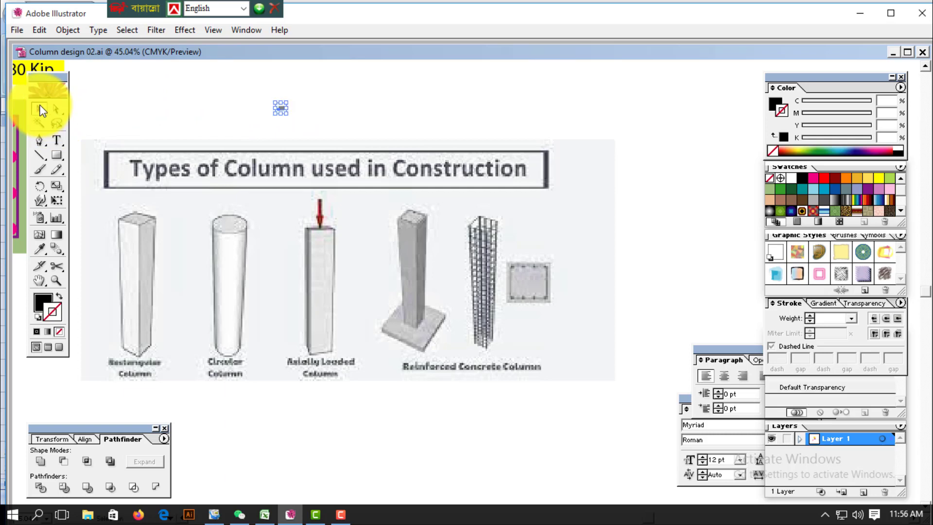
key("ctrl+shift+period")
key("ctrl+shift+period")
key("ctrl+shift+period")
key("ctrl+shift+period")
key("ctrl+shift+period")
key("ctrl+shift+period")
key("ctrl+shift+period")
key("ctrl+shift+period")
key("ctrl+shift+period")
key("ctrl+shift+period")
key("ctrl+shift+period")
key("ctrl+shift+period")
key("ctrl+shift+period")
key("ctrl+shift+period")
key("ctrl+shift+period")
key("ctrl+shift+period")
key("ctrl+shift+period")
key("ctrl+shift+period")
key("ctrl+shift+period")
key("ctrl+shift+period")
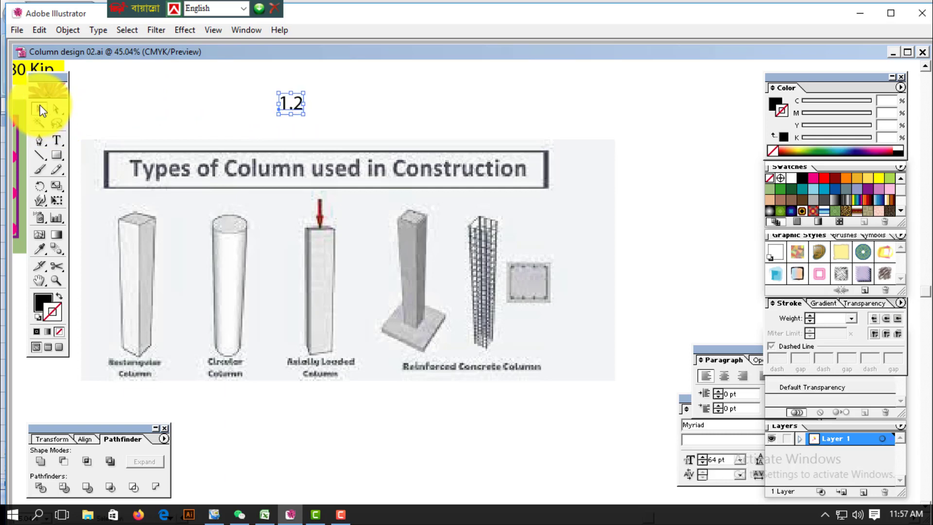
Append "D" to the "1.2" text above the column types illustration
key("t")
left_click(308, 105)
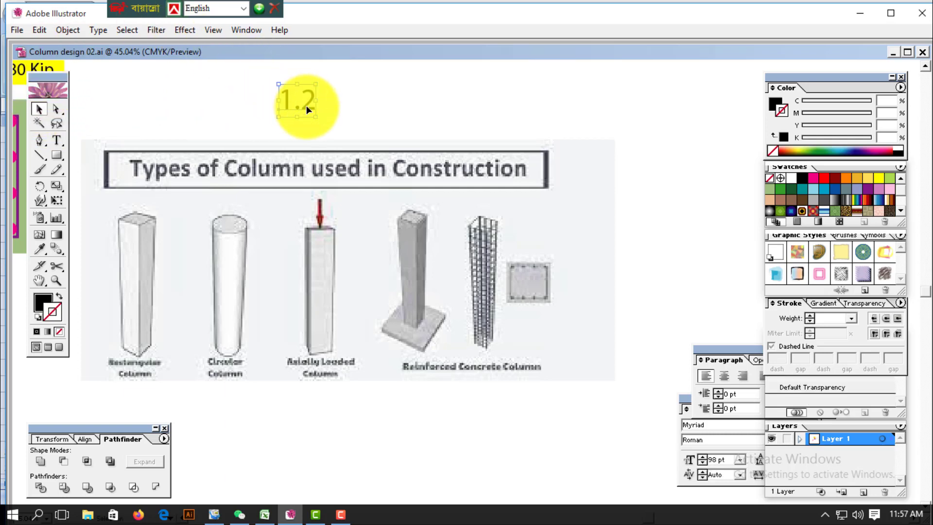
type("D")
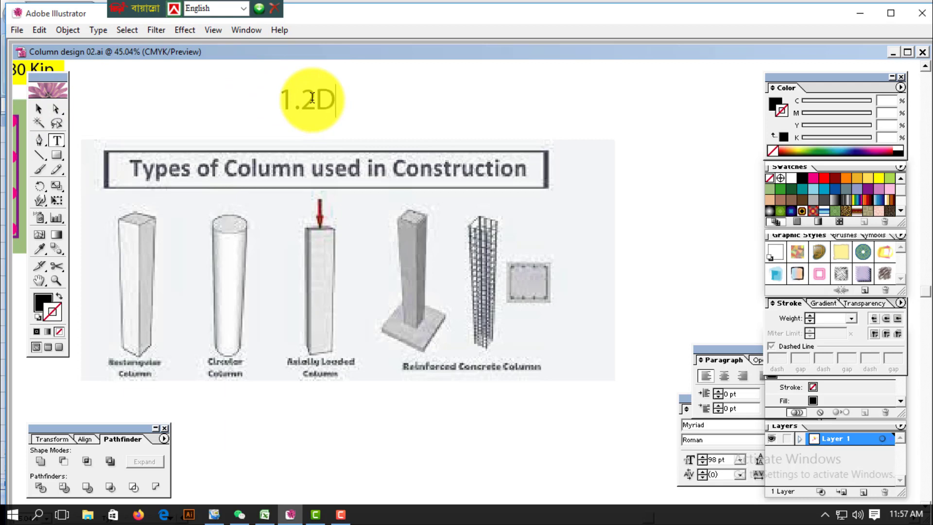
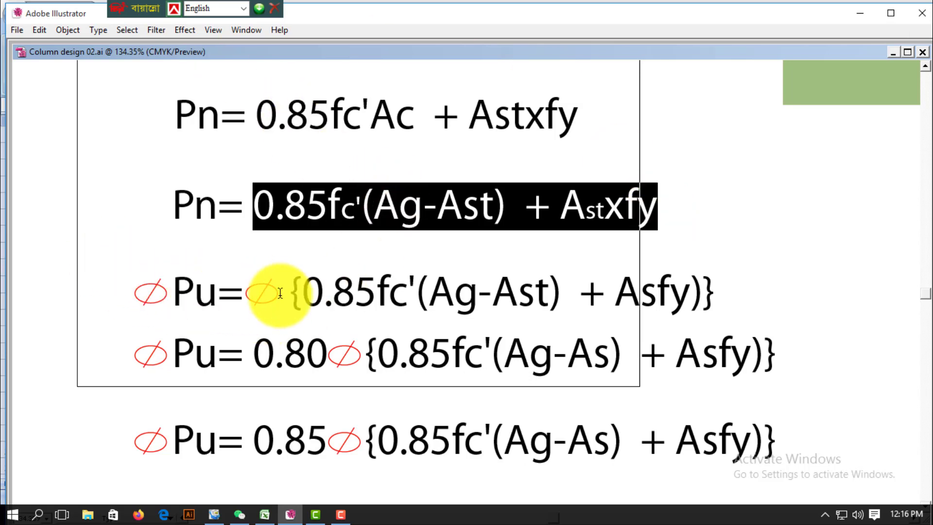
Append "=1000Kip" to the end of the Pn= 0.85fc'(Ag-Ast) + Astxfy equation
key("ctrl")
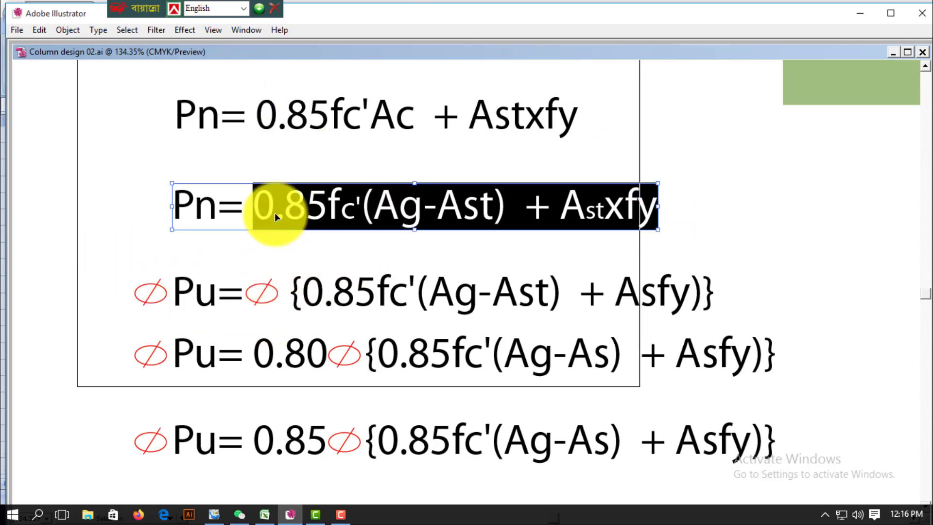
left_click(191, 203, "ctrl")
key("Tab")
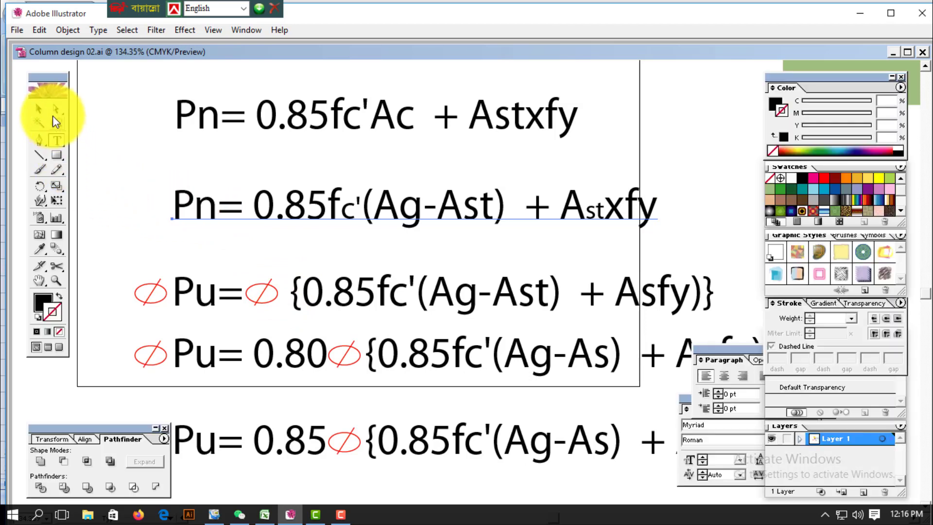
left_click(39, 109)
left_click(218, 250)
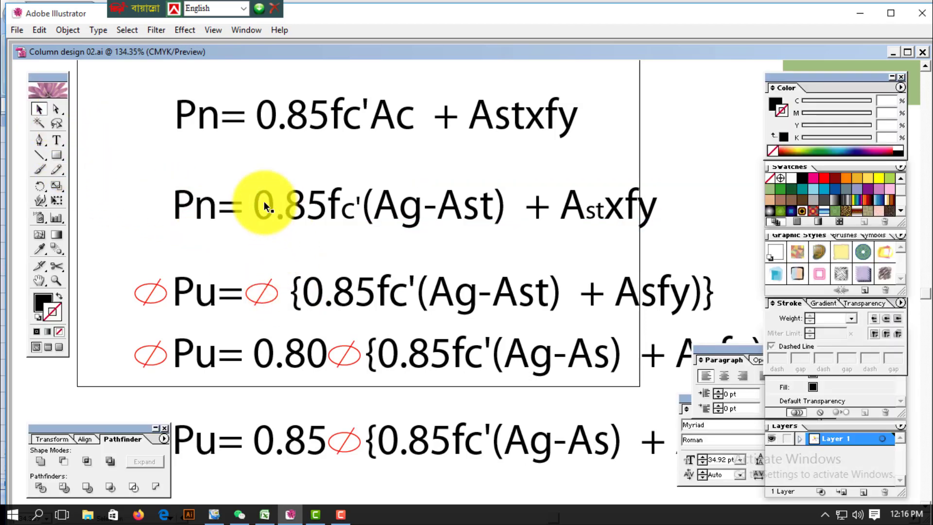
key("t")
left_click(656, 204)
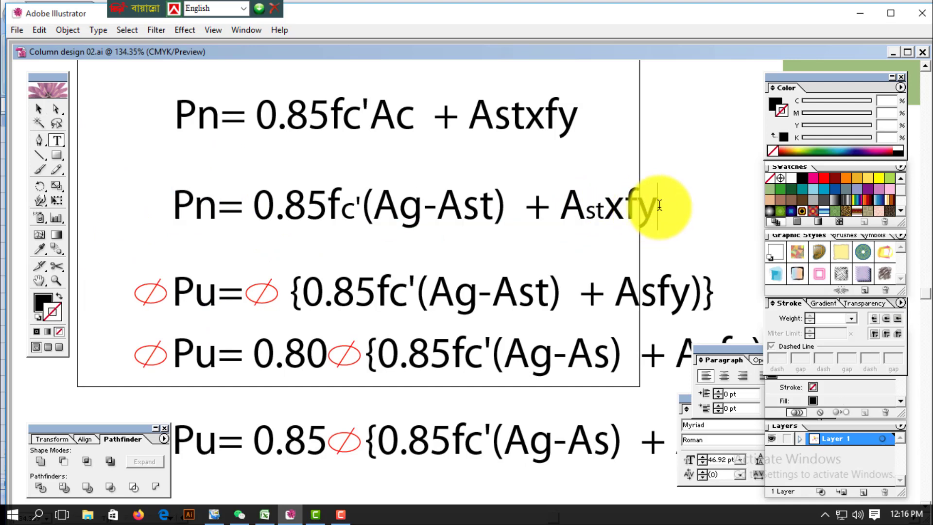
type("=100")
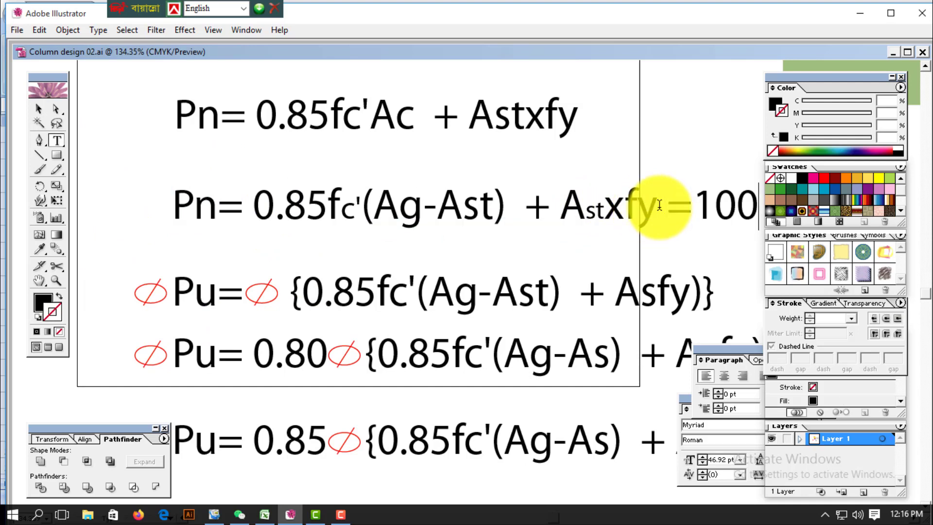
type("0")
left_click(32, 108)
key("ctrl+1")
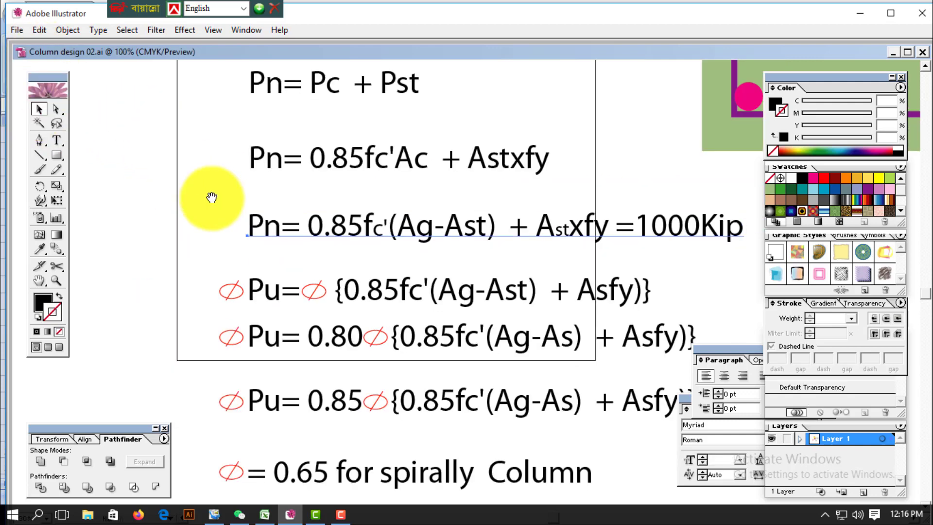
left_click_drag(208, 198, 117, 154)
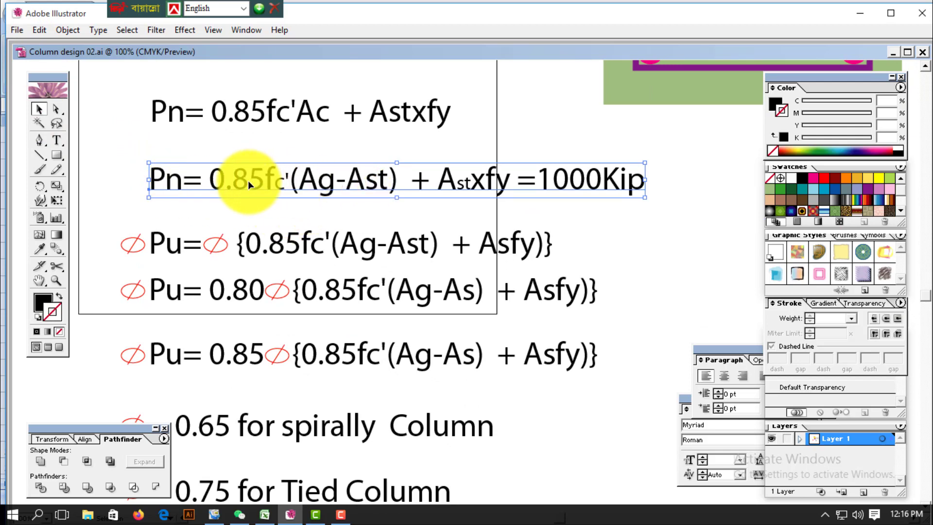
left_click(658, 208)
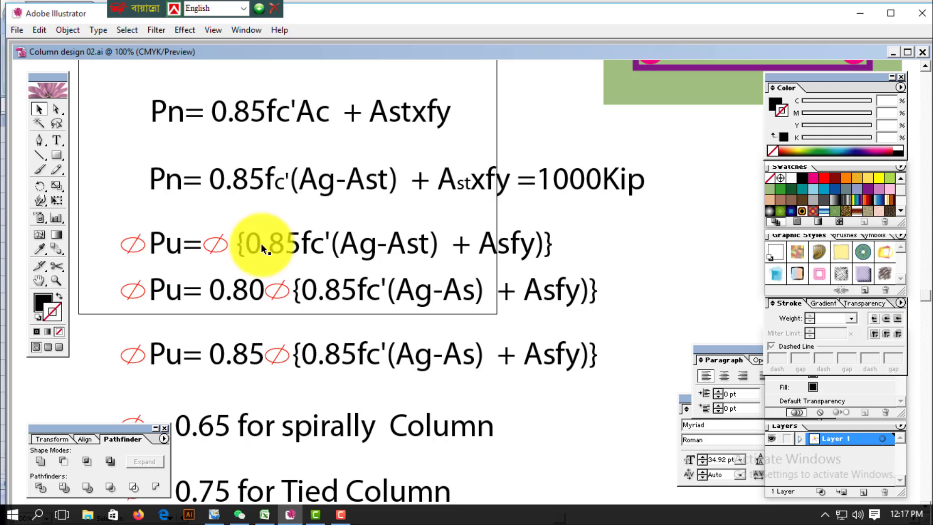
Examine the Pn equation, the Pu equations with factors 0.80 and 0.85, and the reduction factor notes for spiral and tied columns
left_click(587, 183)
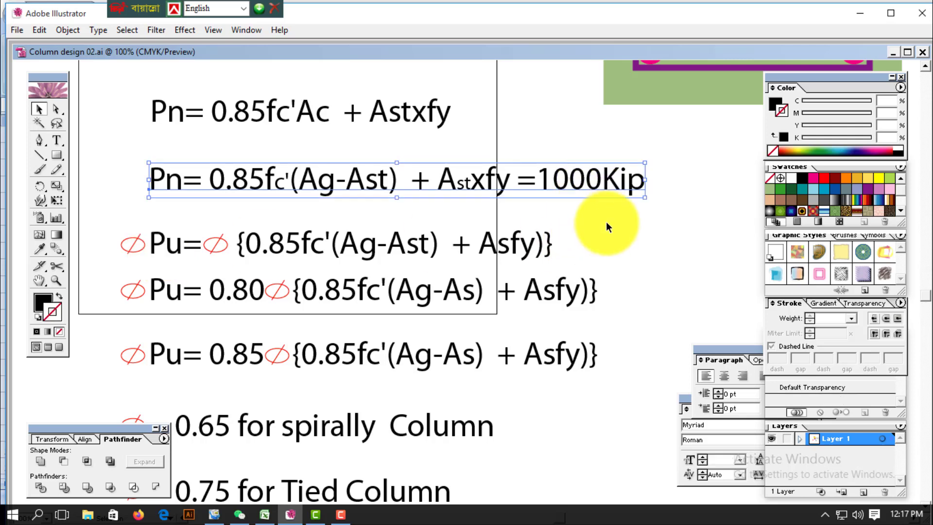
left_click(132, 249)
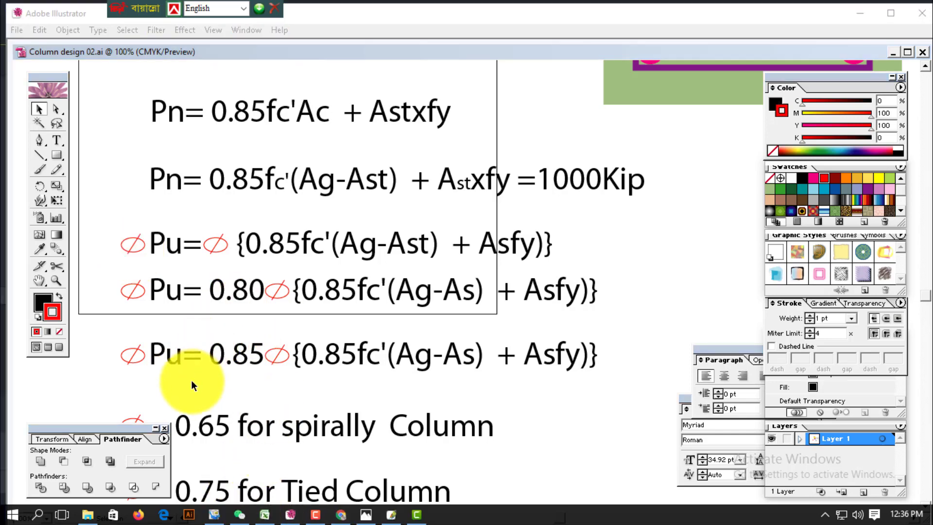
left_click_drag(260, 375, 274, 334)
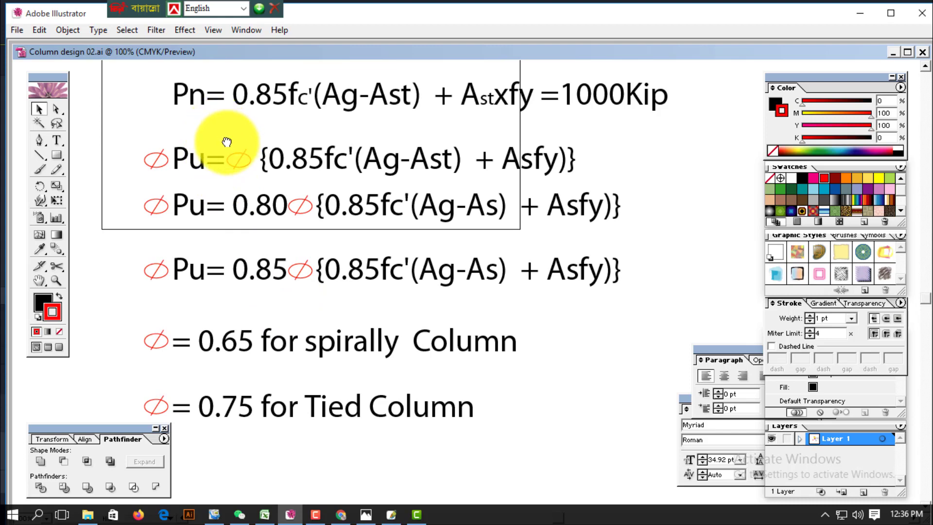
left_click_drag(226, 141, 213, 199)
left_click(186, 159)
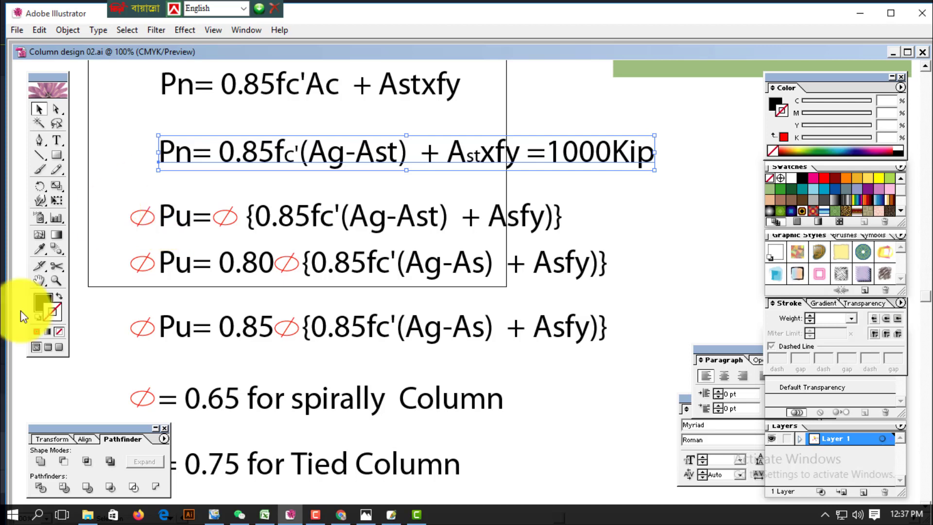
left_click(224, 223)
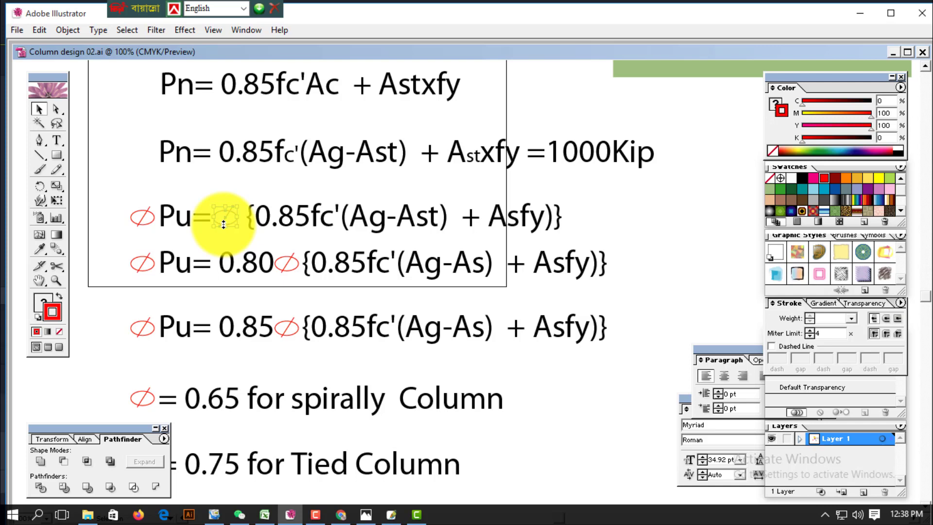
left_click(109, 227)
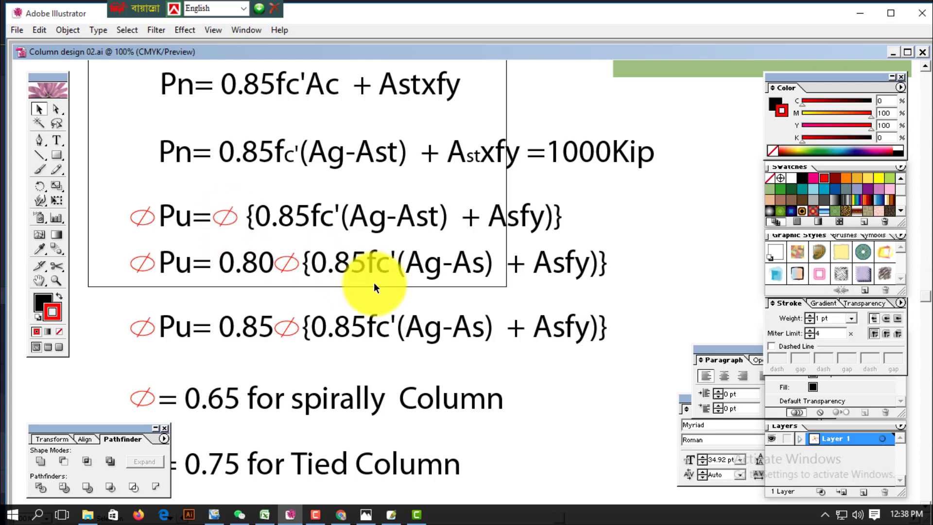
left_click(295, 263)
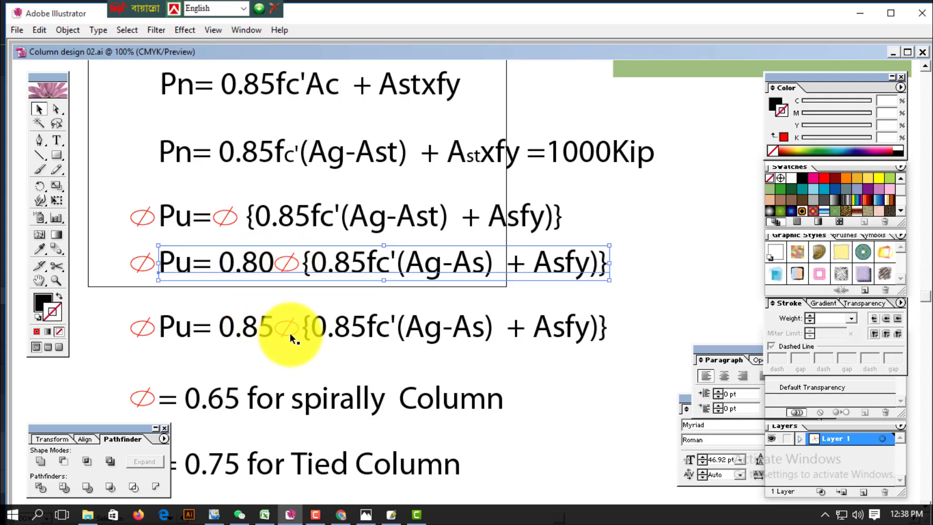
left_click(246, 325)
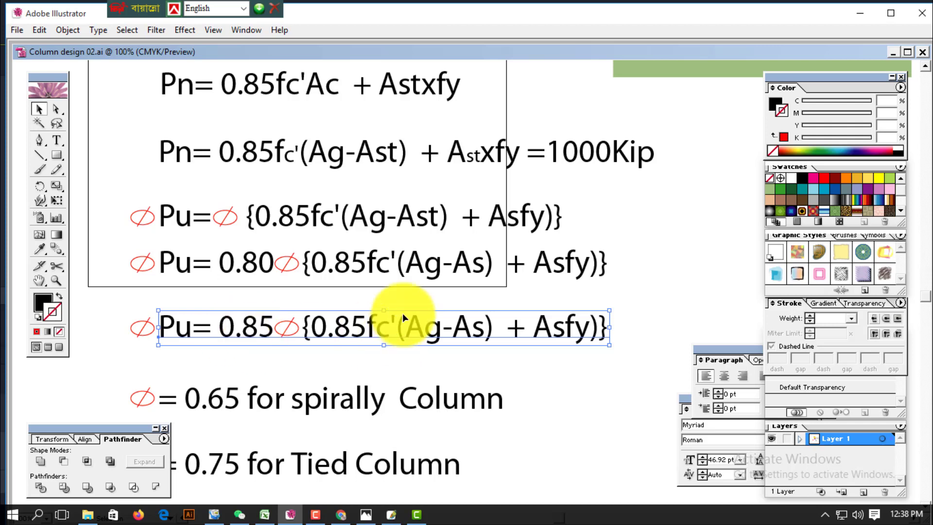
left_click(398, 264)
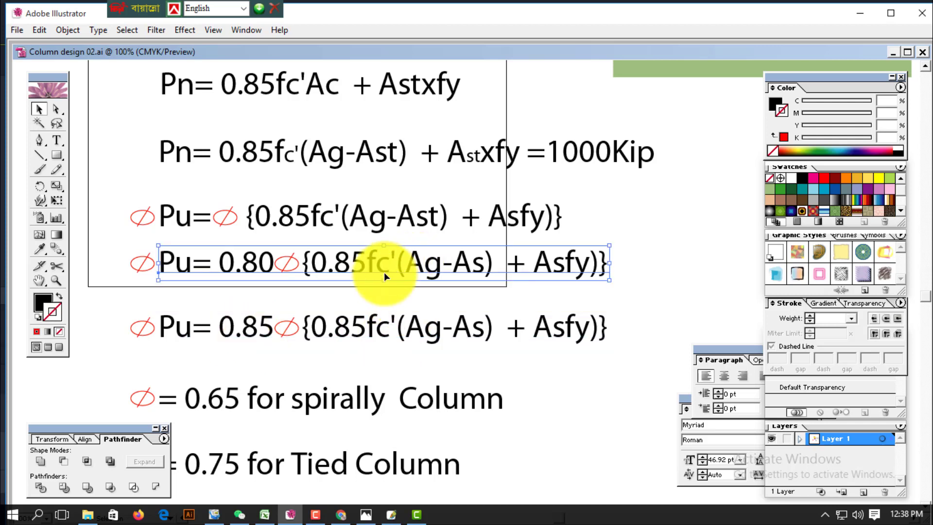
left_click(365, 333)
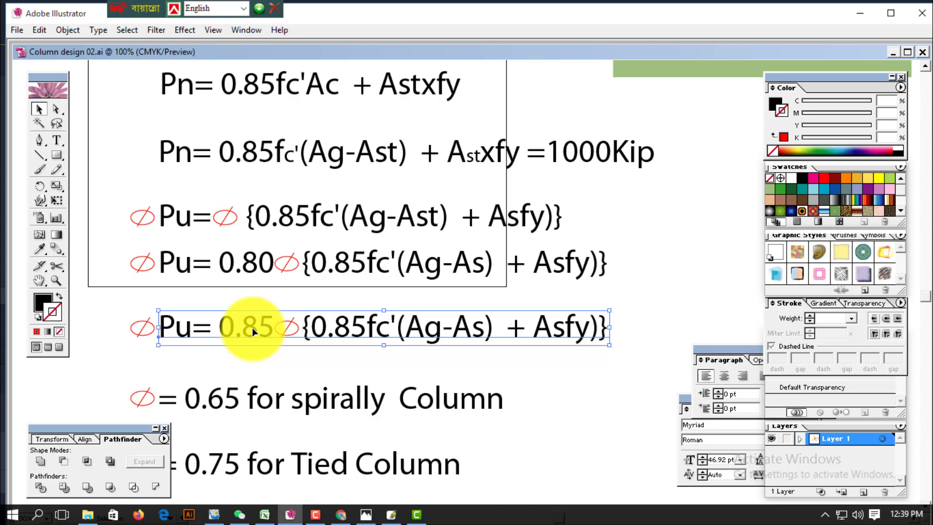
left_click_drag(286, 364, 382, 308)
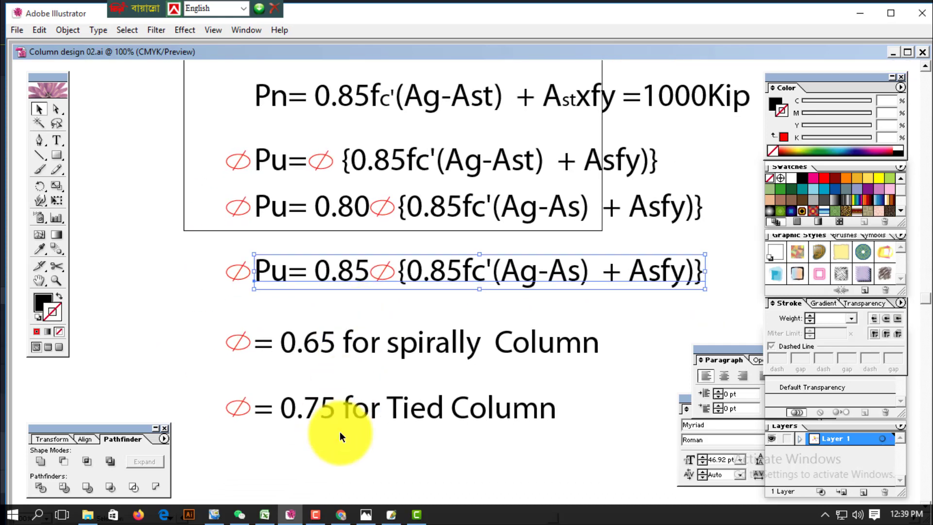
Switch to Excel and compare the spiral column and tie column design formulas in Column Design.xls
left_click(263, 516)
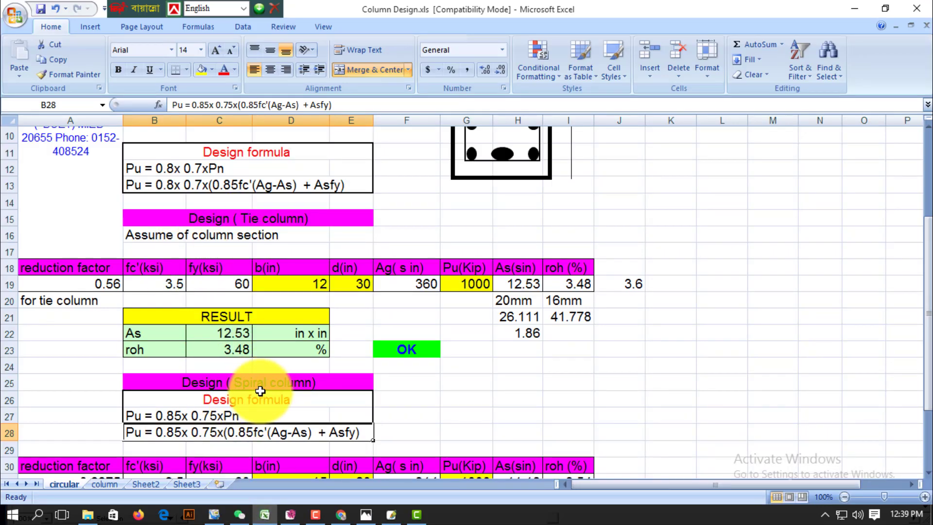
left_click(208, 385)
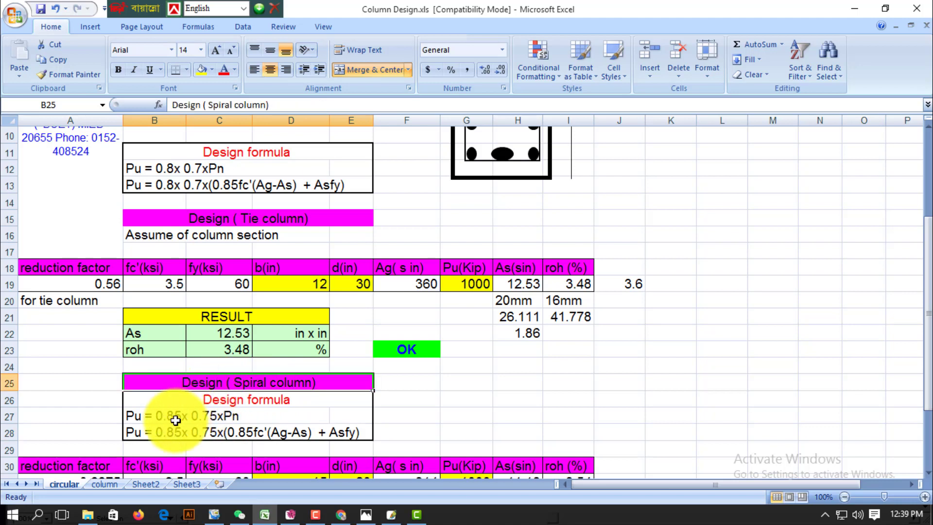
left_click(174, 418)
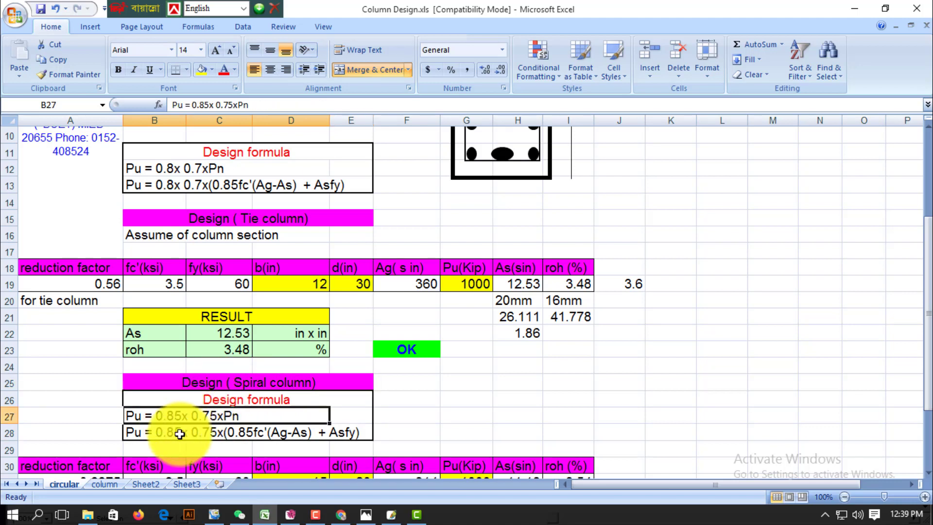
left_click(243, 152)
left_click(189, 188)
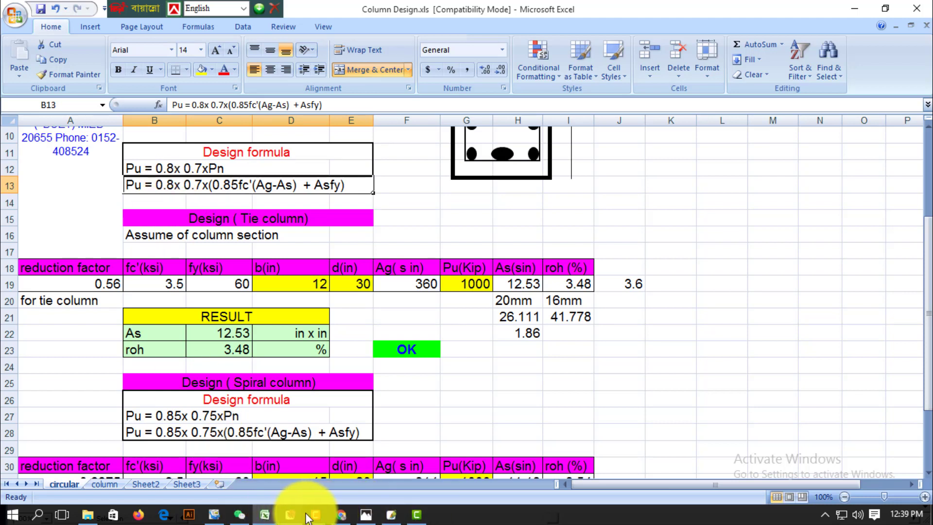
Switch to Illustrator and place a copy of the "= 0.65 for spirally Column" note beside the Pu= 0.85 equation
mouse_move(337, 517)
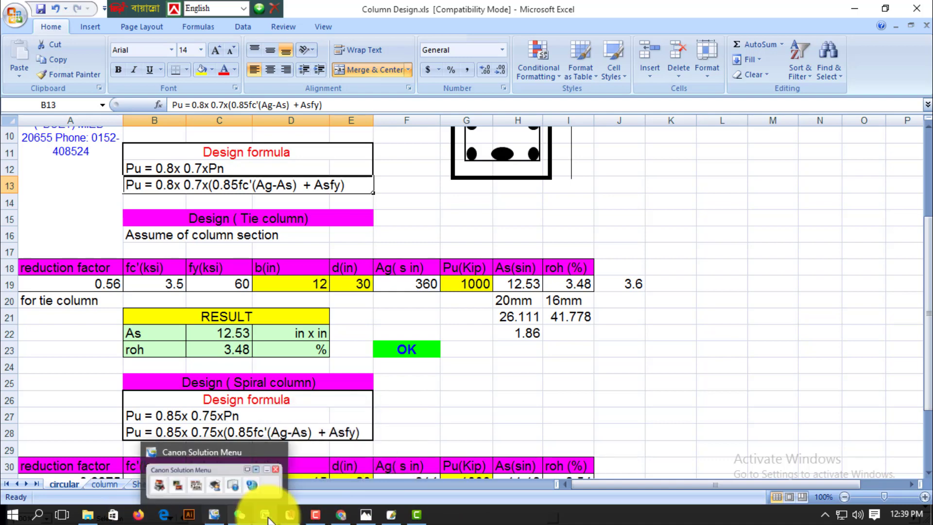
left_click(290, 515)
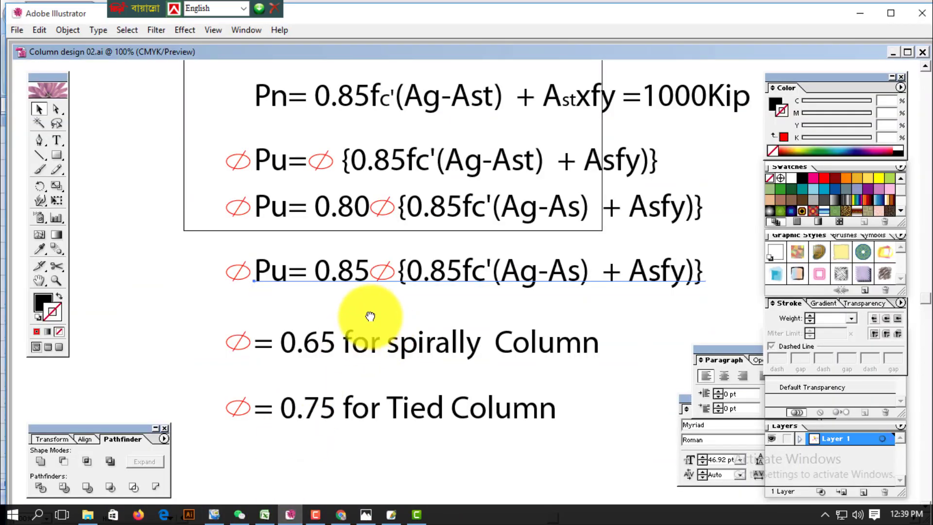
left_click_drag(371, 316, 195, 312)
left_click(355, 356)
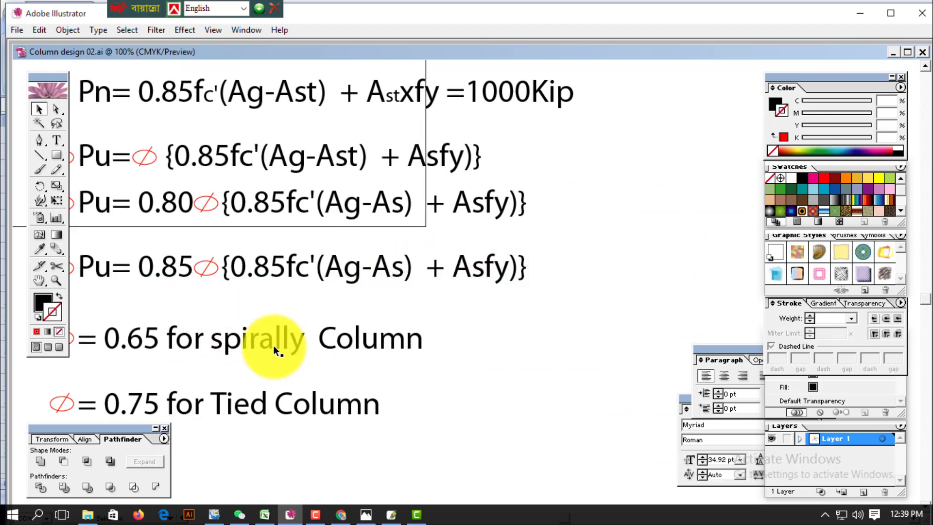
left_click_drag(274, 345, 736, 281)
Remove the 0.65 from the copied note so it reads "= for spirally Column"
key("t")
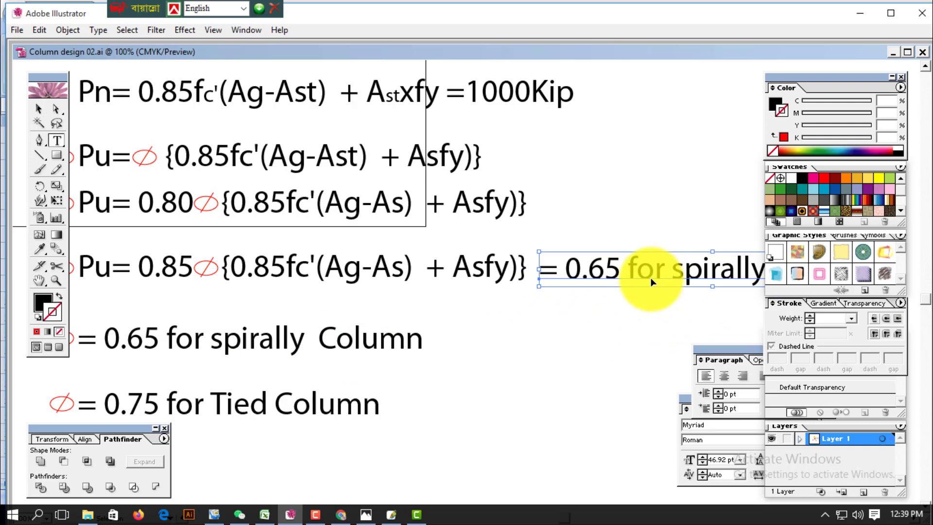
left_click(650, 277)
key("BackSpace")
key("BackSpace")
key("BackSpace")
key("BackSpace")
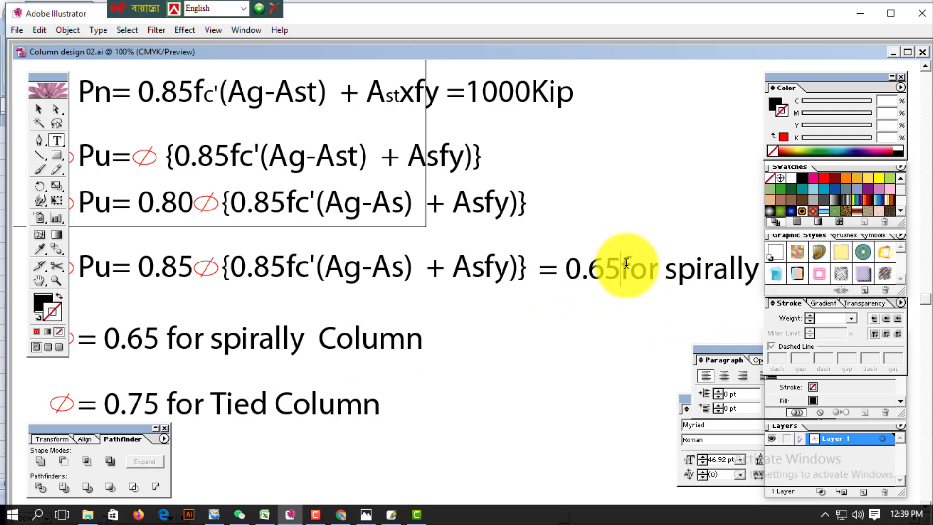
key("BackSpace")
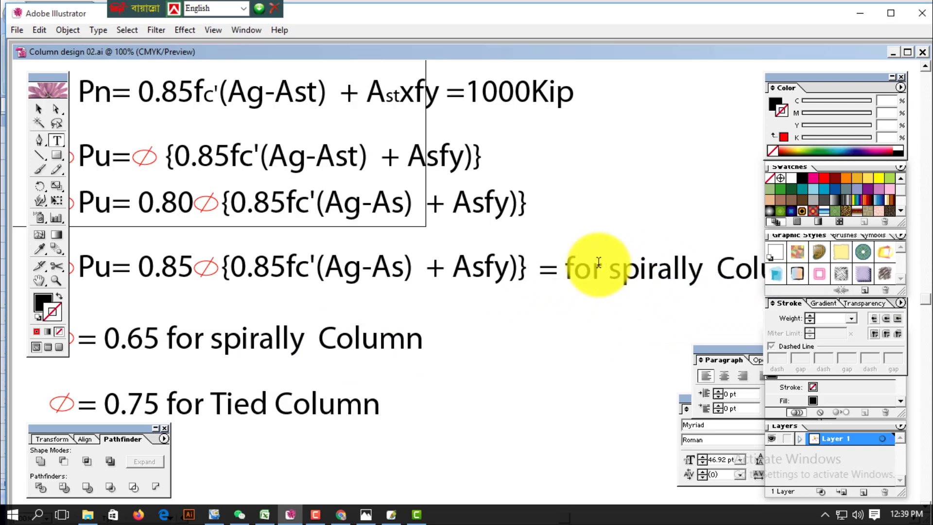
double_click(554, 270)
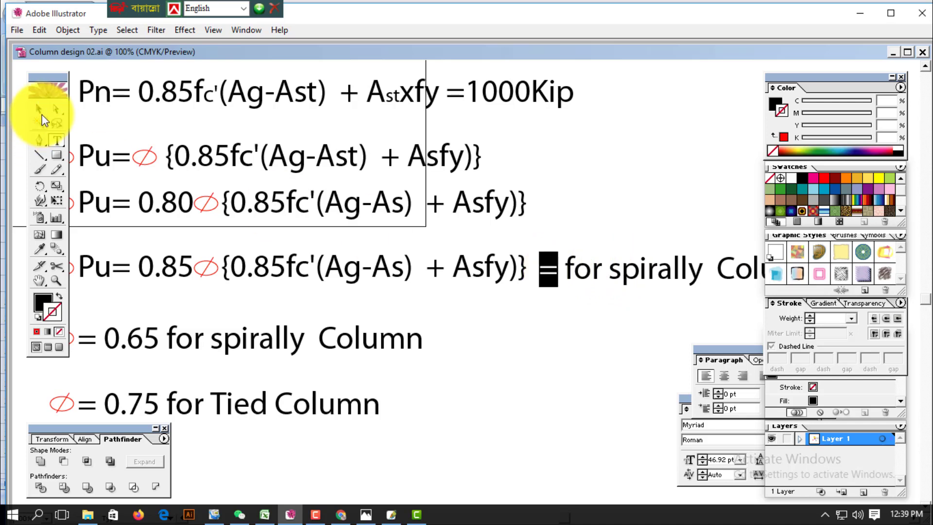
left_click(41, 113)
Copy the "= 0.75 for Tied Column" note beside the Pu= 0.80 equation and shorten the copy to "= for Tied Column"
key("ctrl+minus")
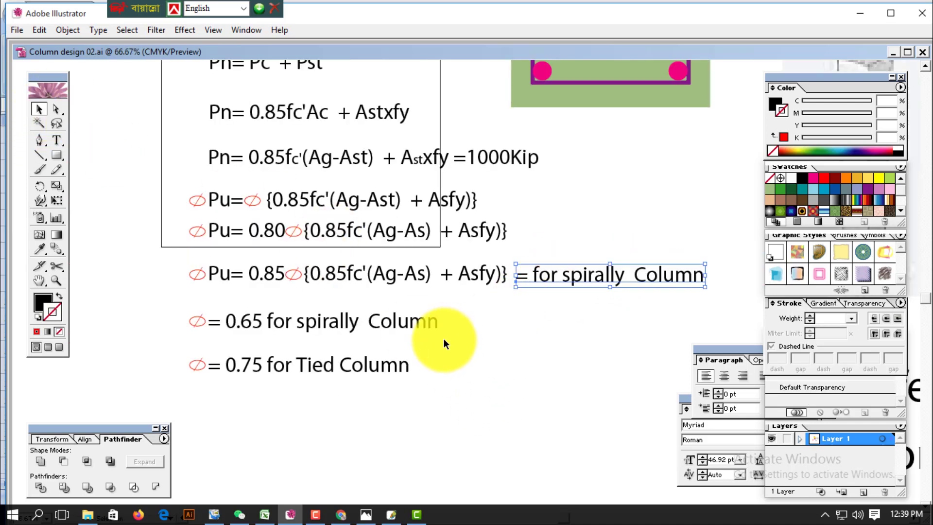
left_click_drag(362, 364, 663, 234)
key("t")
left_click(662, 232)
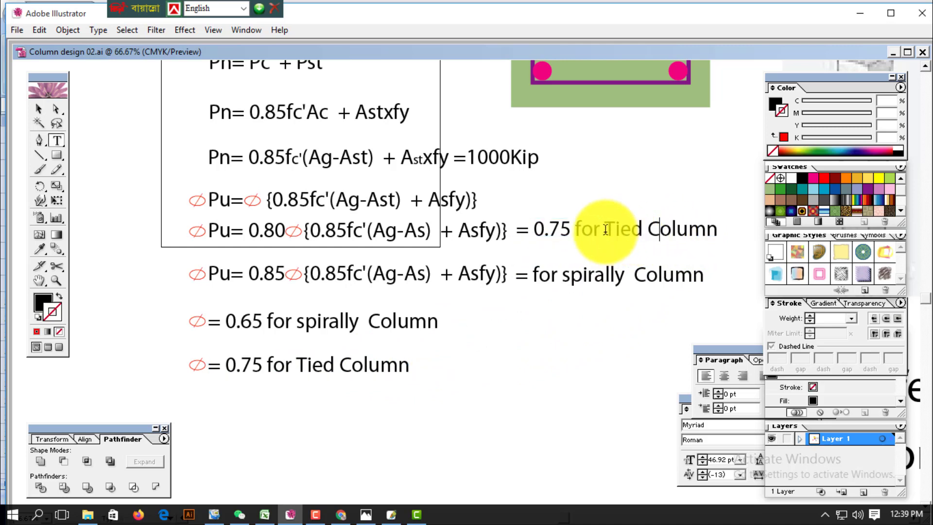
left_click_drag(575, 232, 539, 236)
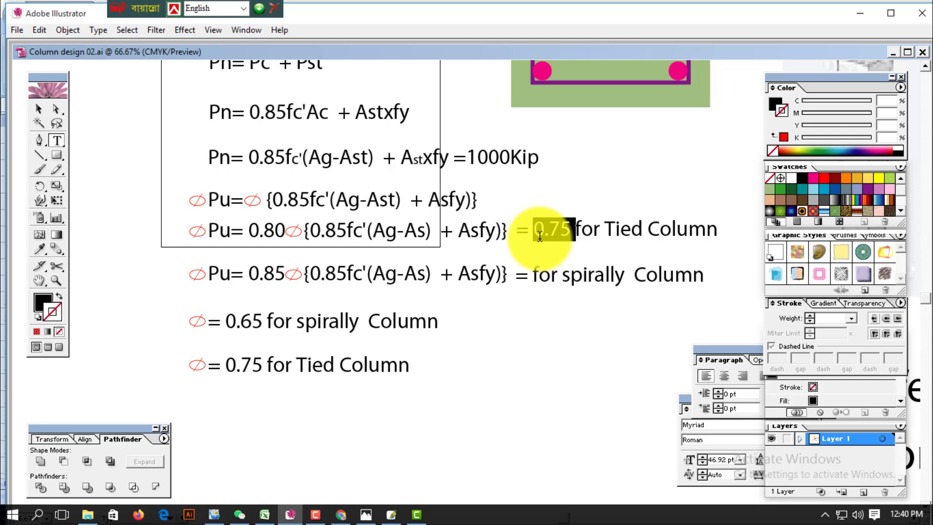
key("BackSpace")
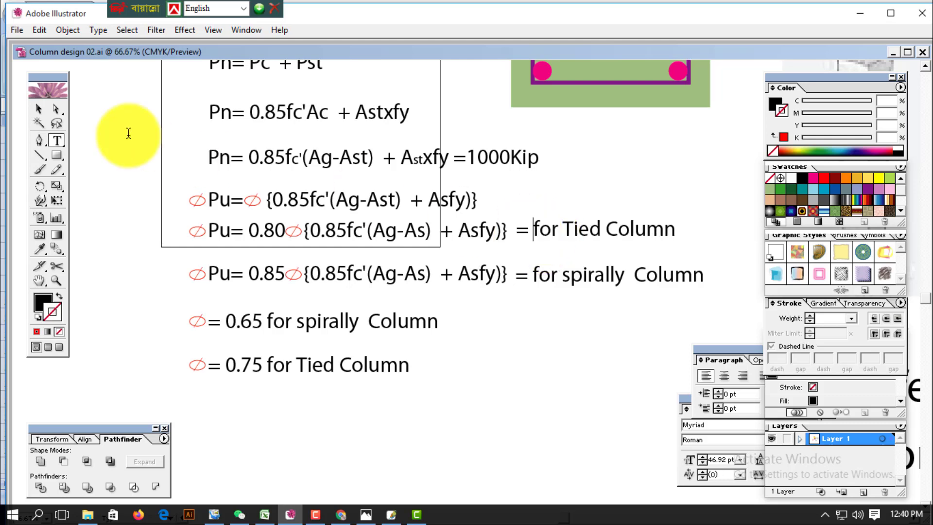
left_click(38, 109)
left_click(546, 291)
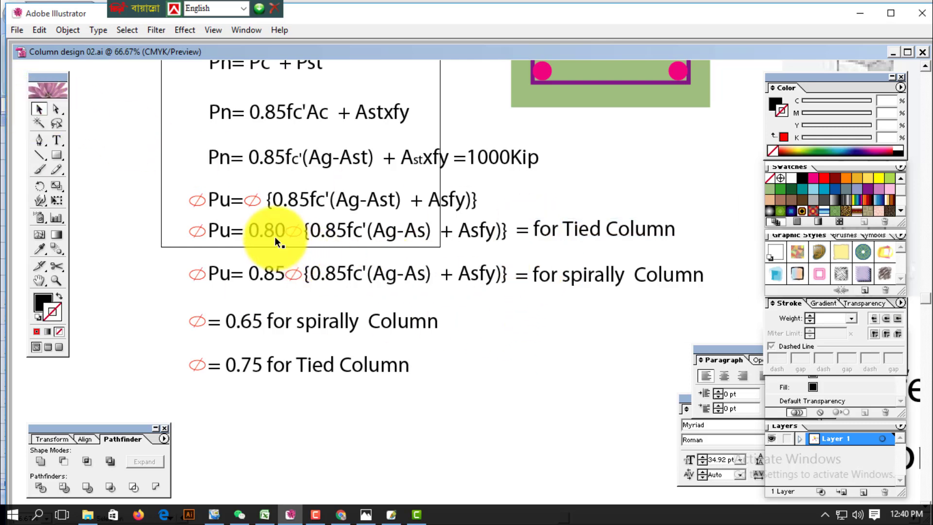
Check the tie column and spiral column design formulas in the Excel sheet, returning to Illustrator
left_click(263, 514)
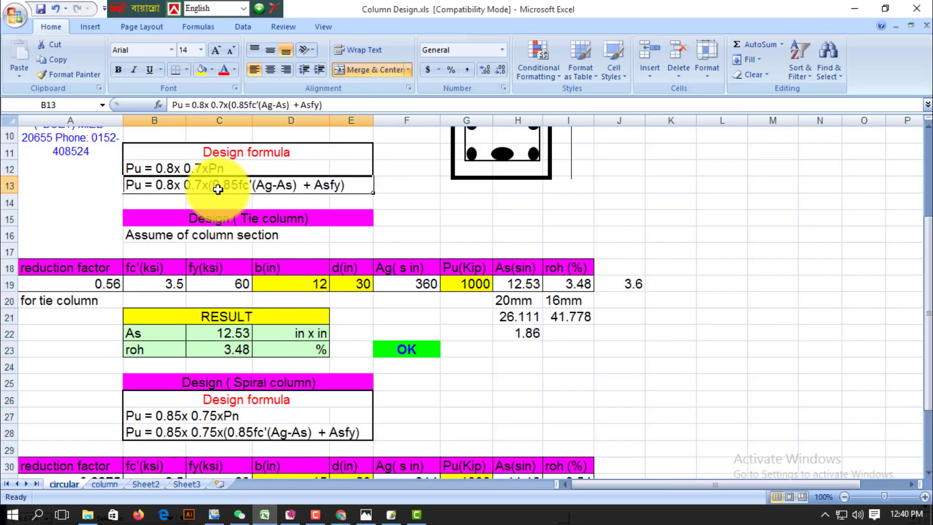
left_click(252, 384)
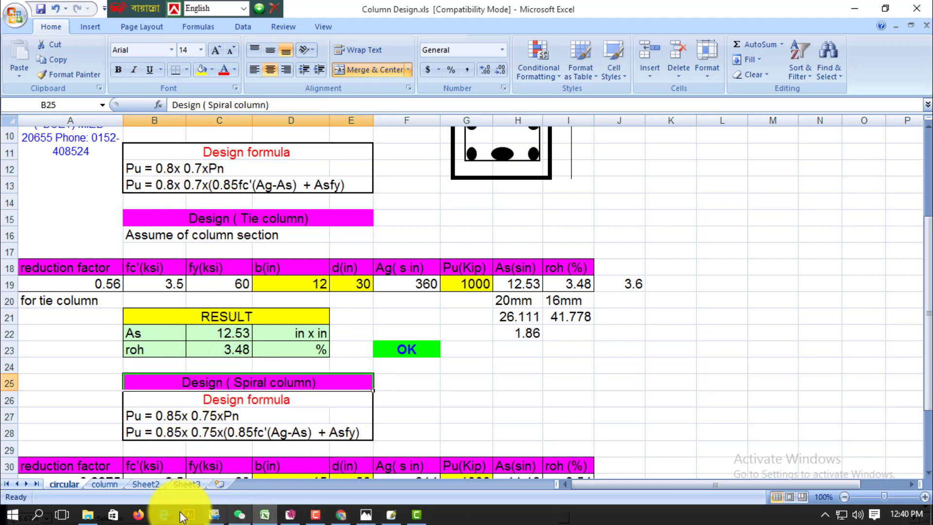
left_click(290, 515)
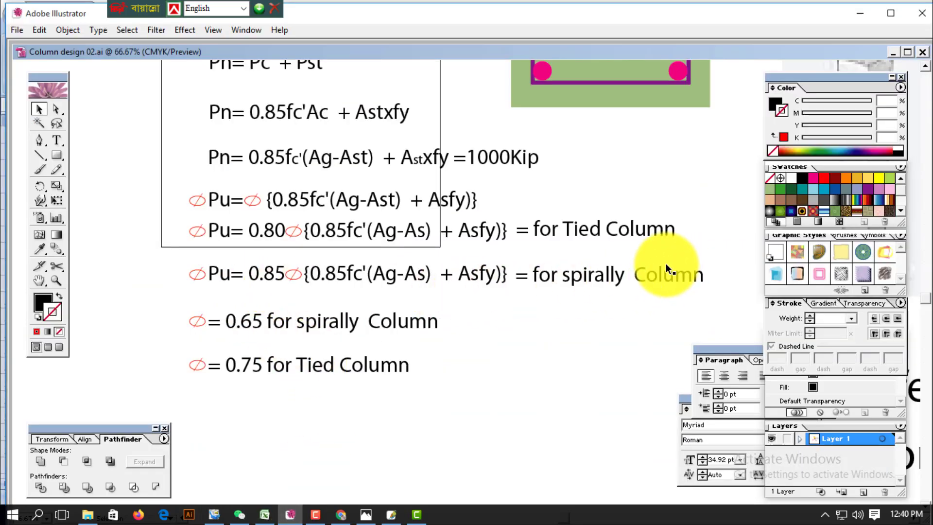
Examine the general Pu equation, the 0.80 and 0.85 Pu equations, and their tied and spiral column notes
left_click(279, 199)
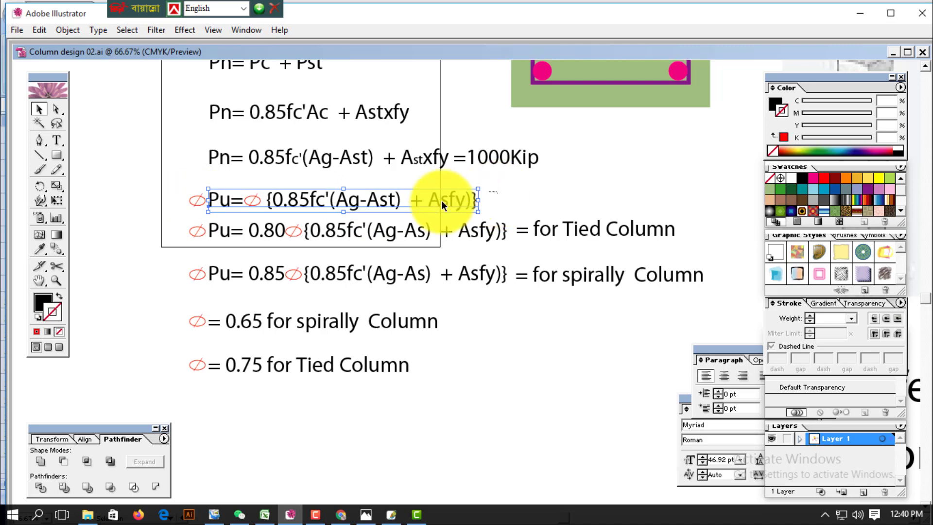
left_click(187, 207, "shift")
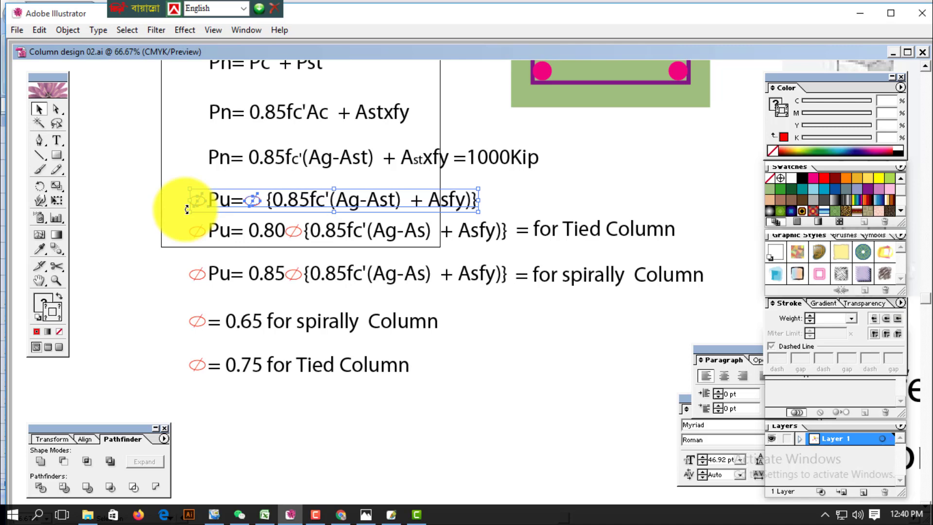
left_click(603, 286)
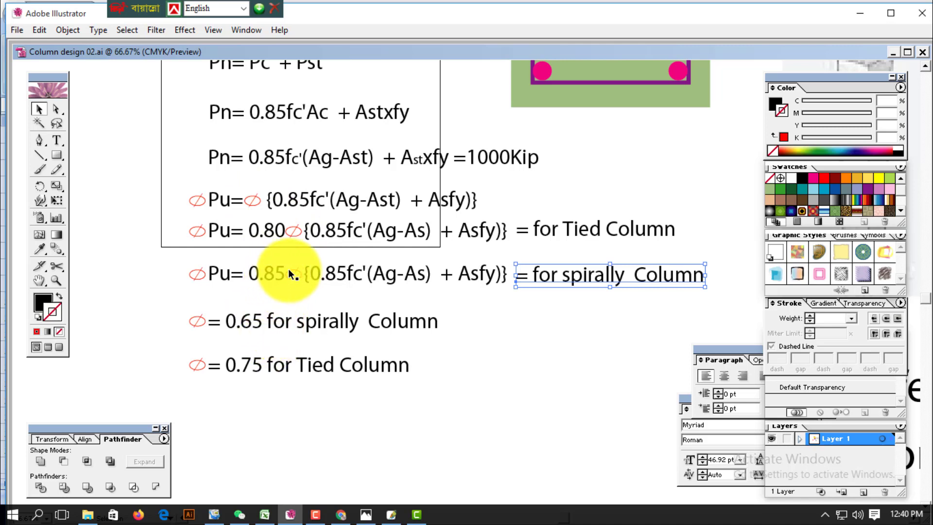
left_click(248, 324)
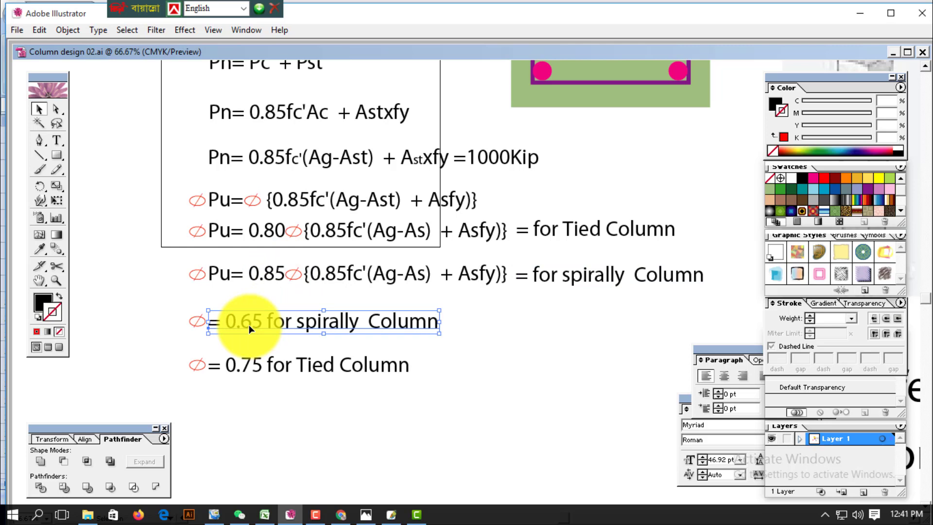
left_click(579, 236)
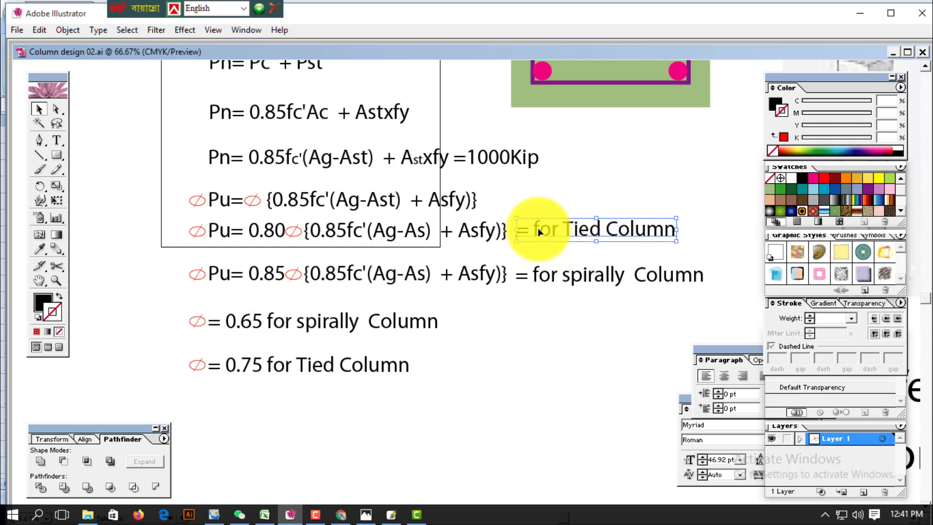
left_click(273, 229)
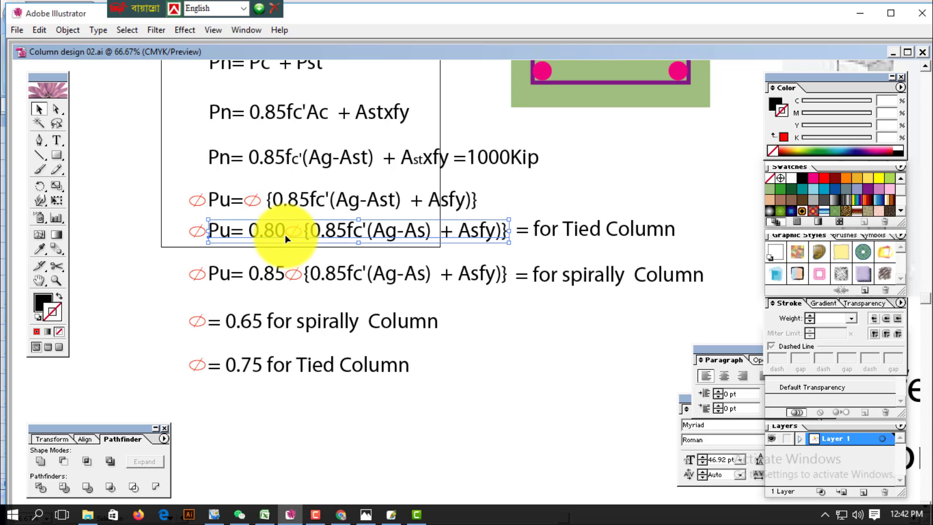
left_click(277, 275)
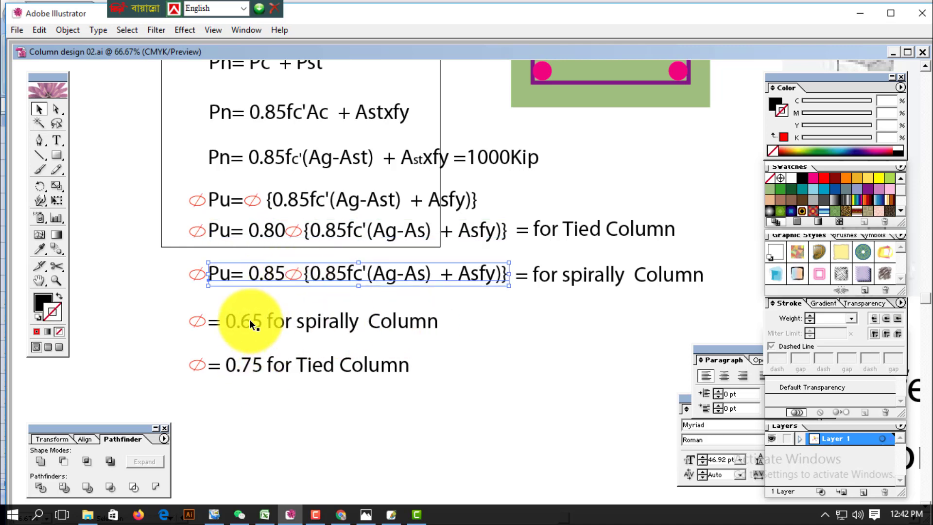
Change the load factors in the Design Data line "FL= 1.4DL+1.7LL" to 1.2DL+1.6LL
left_click_drag(238, 272, 275, 449)
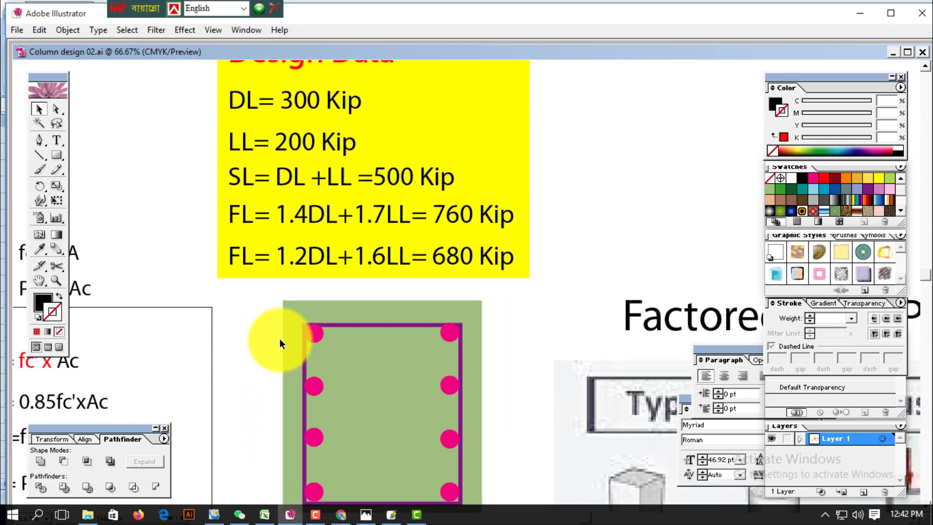
left_click_drag(298, 99, 287, 158)
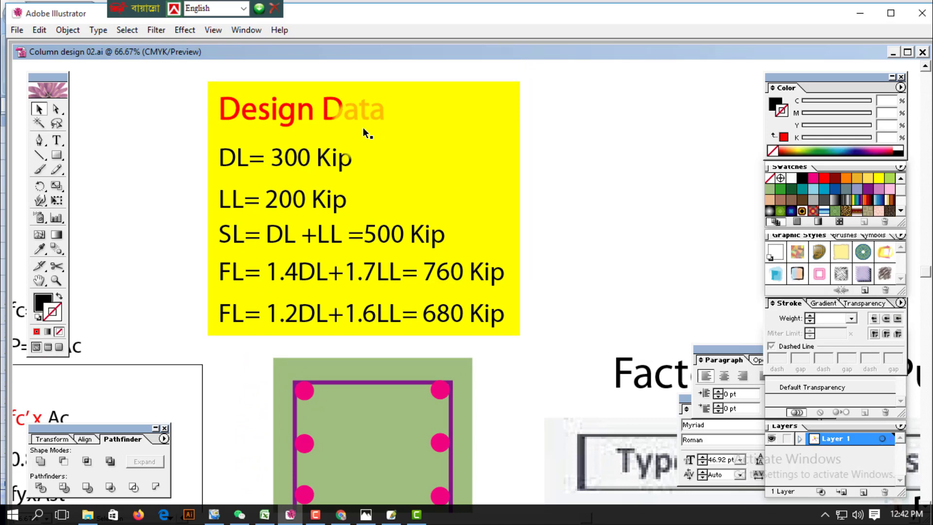
left_click_drag(575, 102, 647, 194)
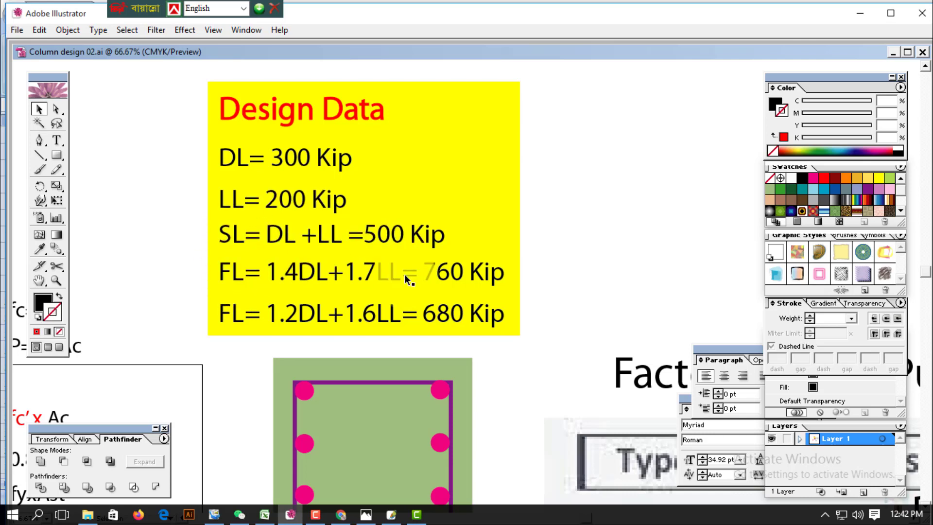
left_click(292, 275)
double_click(295, 267)
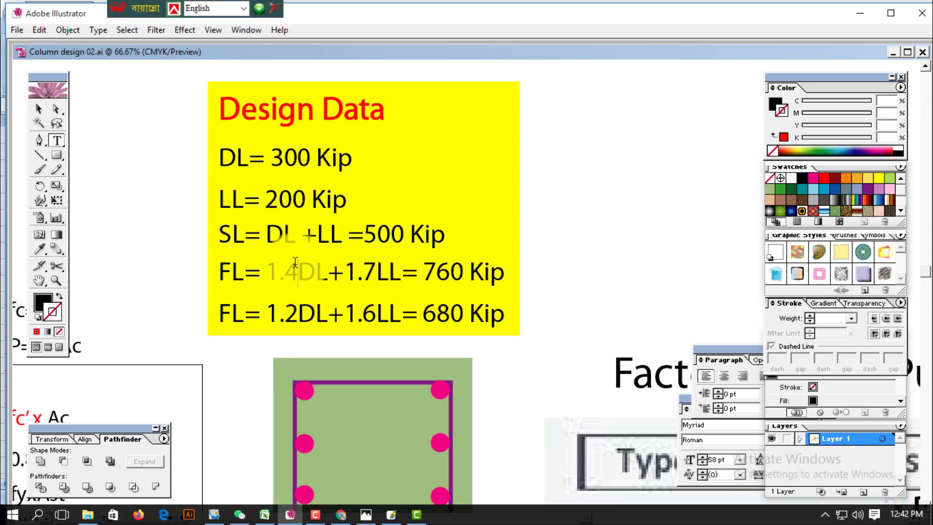
key("BackSpace")
type("2")
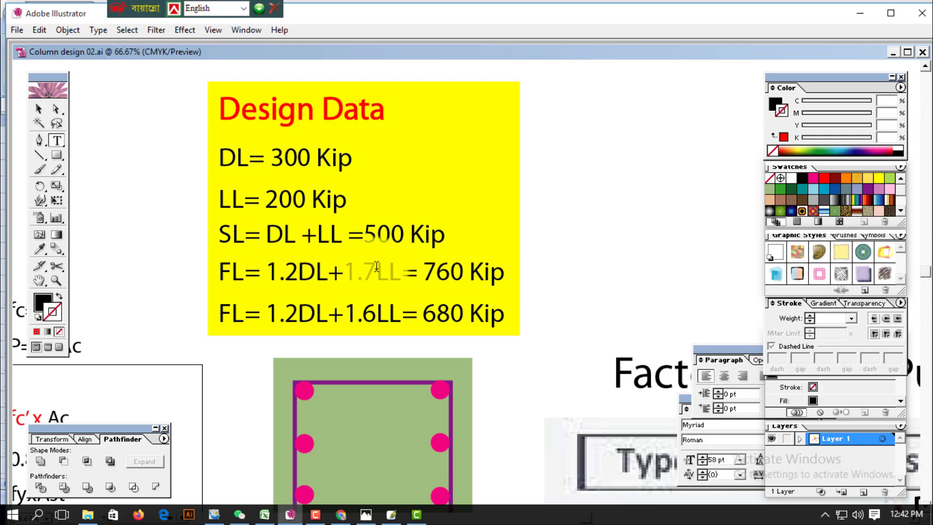
left_click_drag(376, 267, 365, 268)
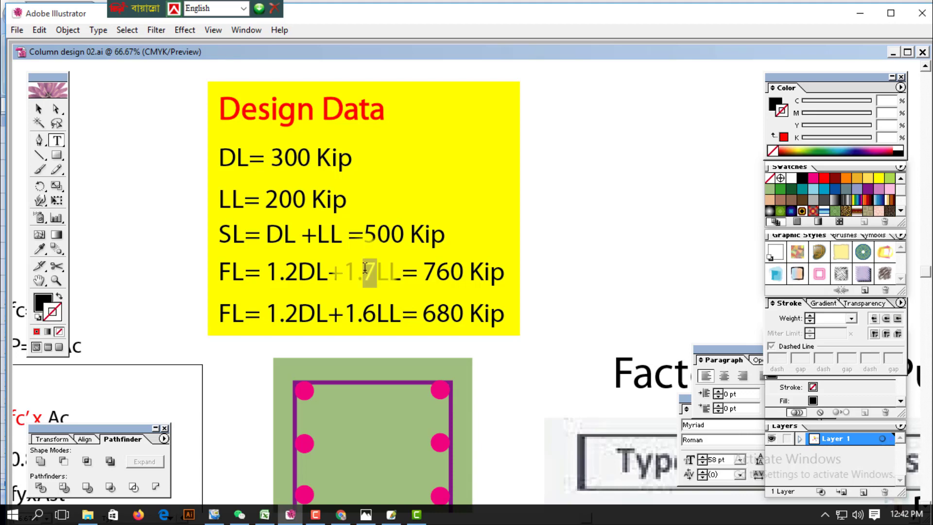
type("6")
left_click(43, 108)
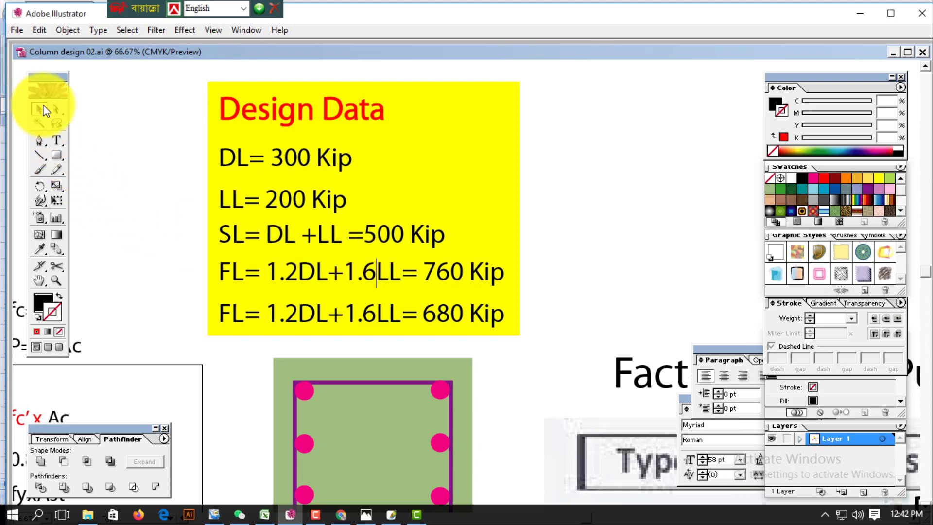
Open Column-01.jpg from the column11 folder and examine the ACI factored load combinations table
left_click(87, 514)
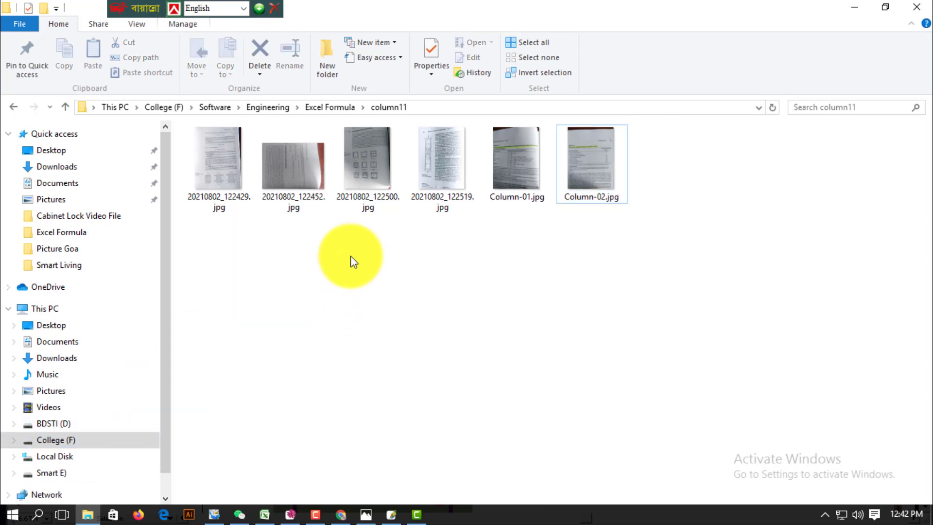
double_click(512, 170)
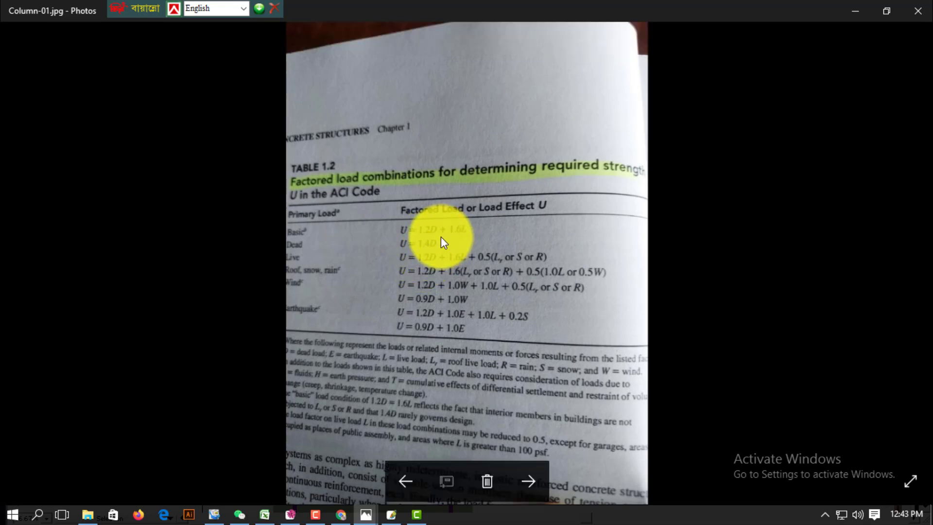
scroll(519, 259, "up", 1)
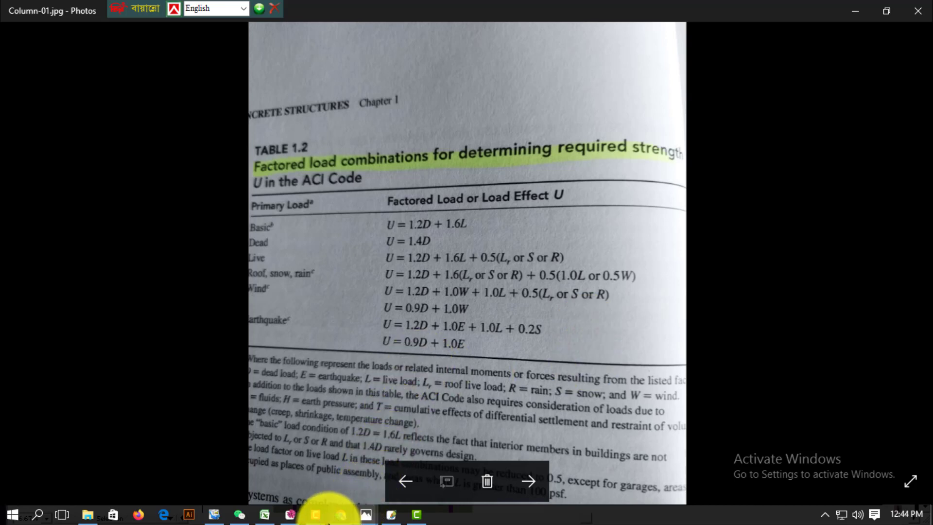
Return to Illustrator and nudge the "FL= 1.2DL+1.6LL= 680 Kip" line left to align with the Design Data lines above
left_click(293, 518)
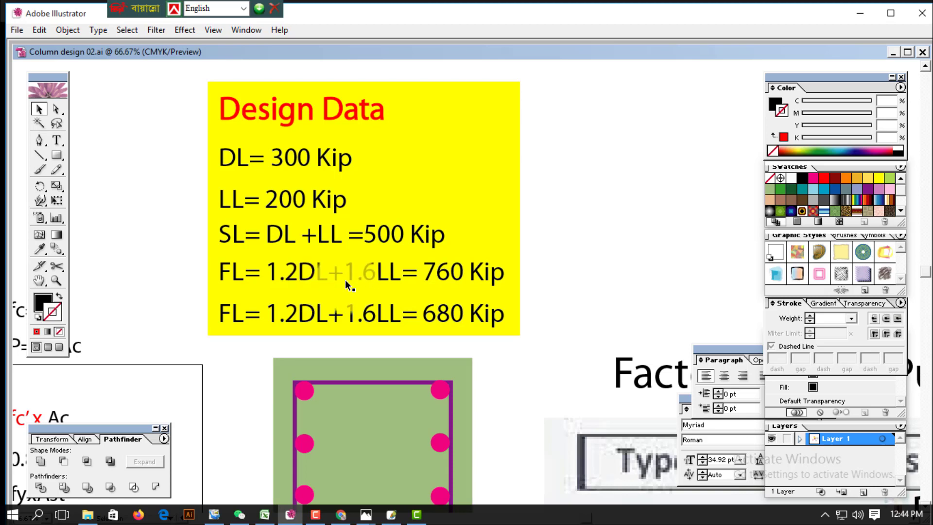
left_click(480, 309)
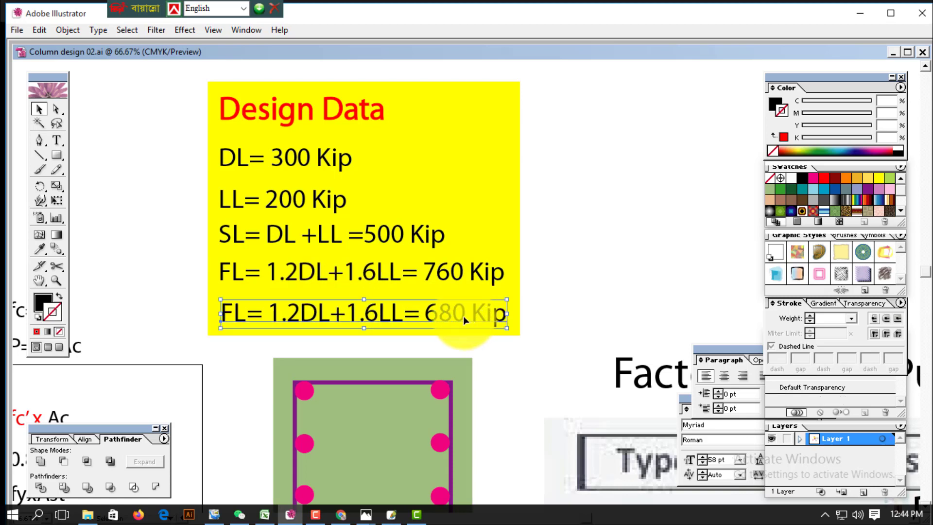
key("Left")
key("Left")
key("Left")
key("Left")
key("Left")
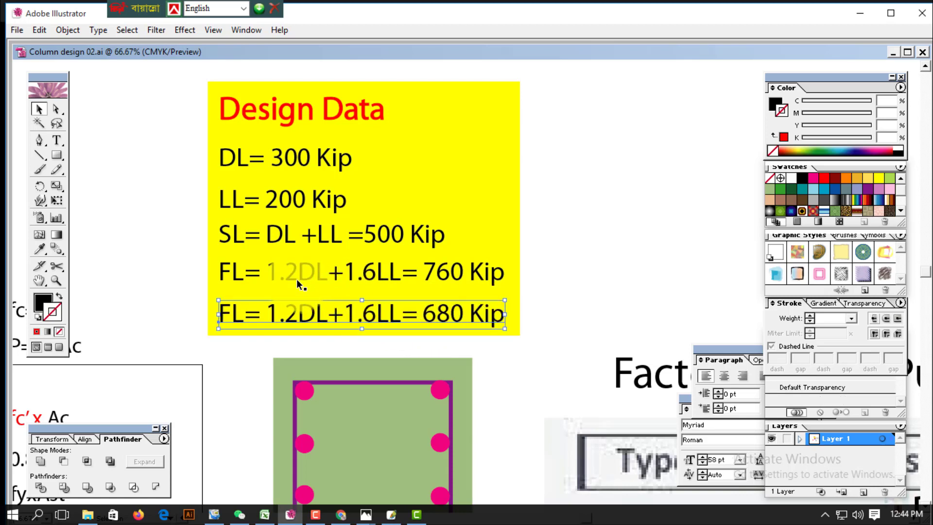
Change the load factors in the Design Data line ending in 760 Kip to 1.4DL+1.7LL
key("t")
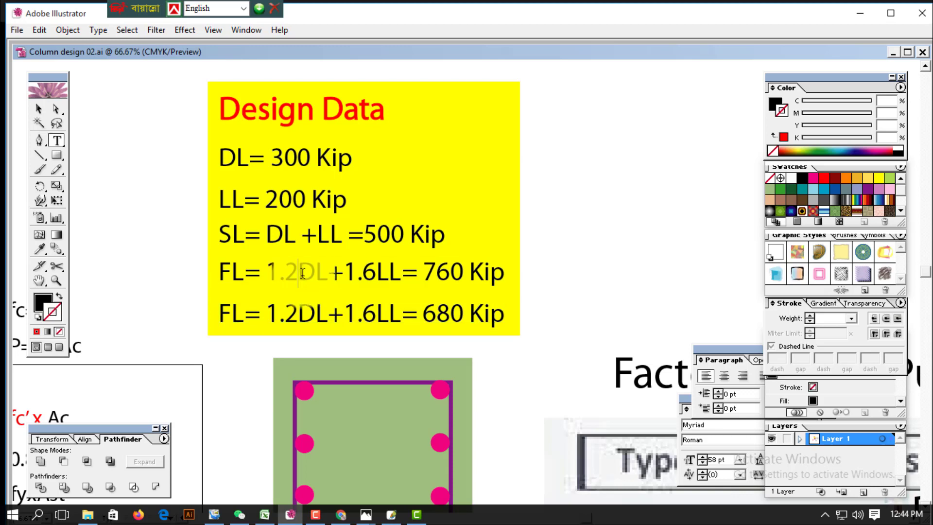
left_click(298, 272)
key("BackSpace")
type("4")
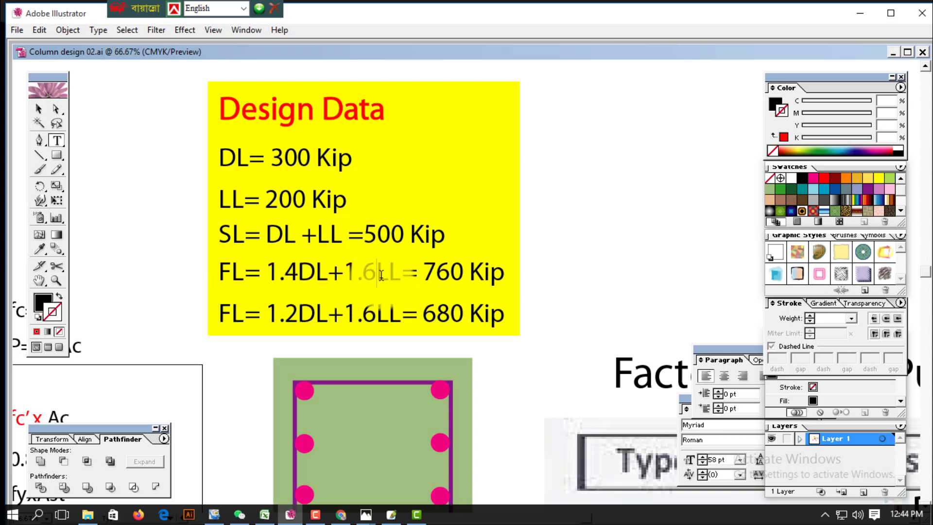
left_click(383, 275)
key("BackSpace")
type("7")
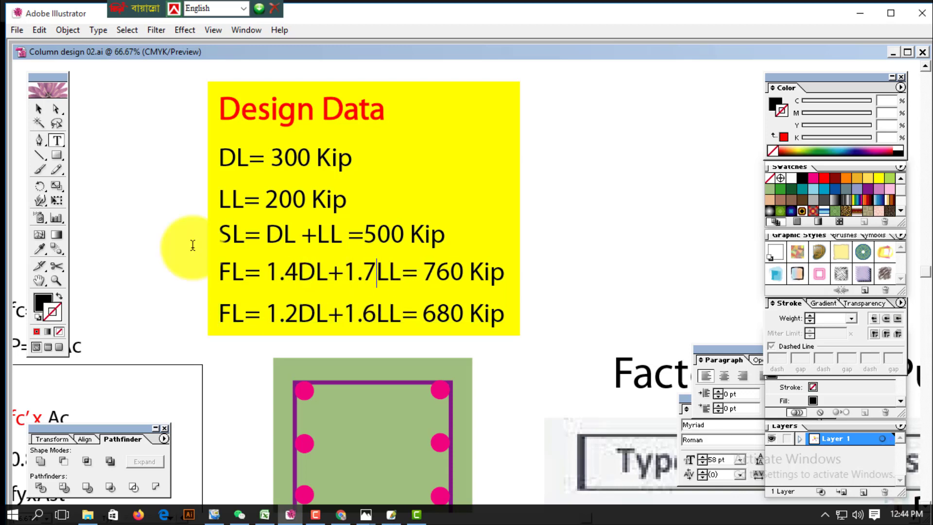
left_click(39, 109)
left_click(162, 139)
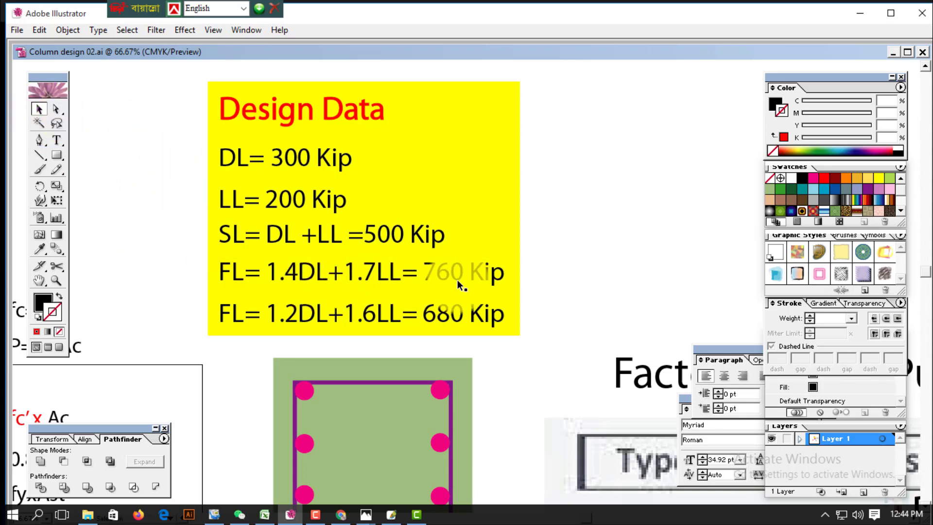
Examine the FL= 1.2DL+1.6LL line and the green concrete area of the column section below the Design Data box
left_click(262, 319)
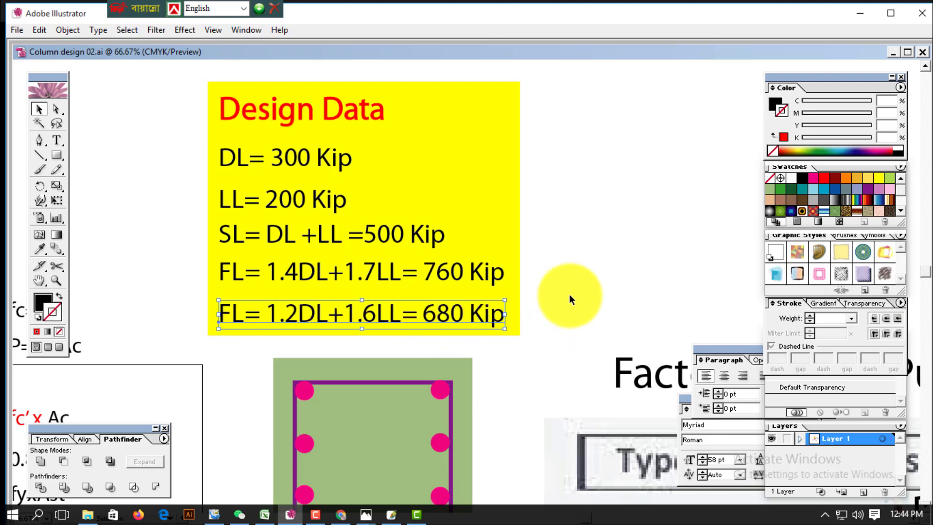
left_click(510, 370)
left_click_drag(510, 381, 468, 177)
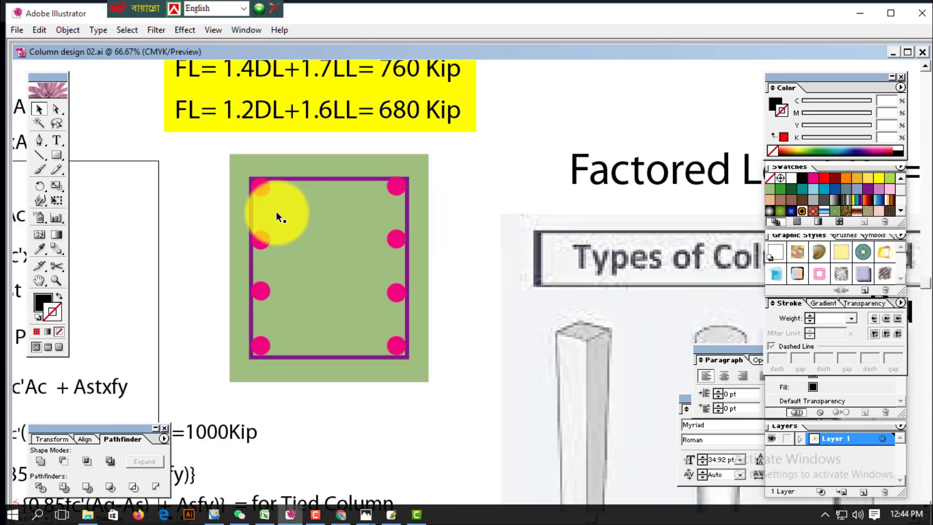
left_click(386, 163)
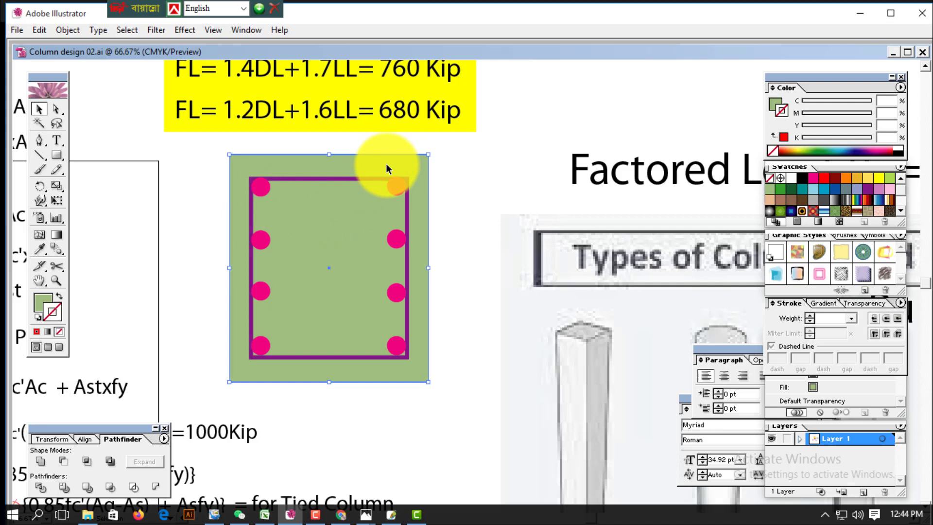
left_click(461, 165)
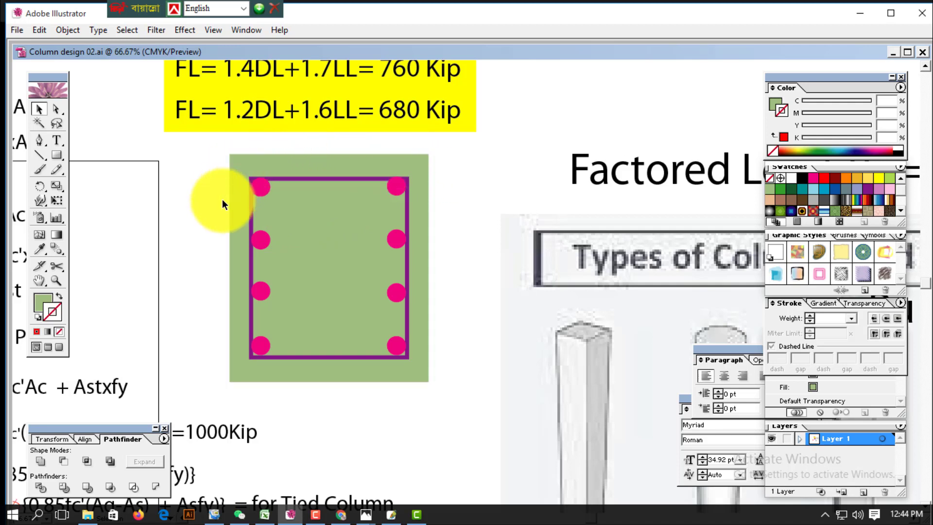
left_click(249, 372)
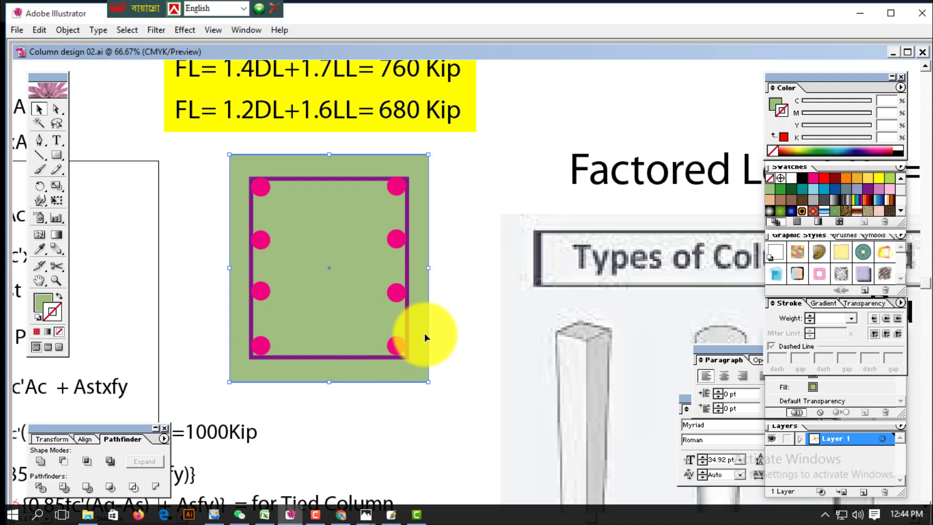
left_click(399, 342)
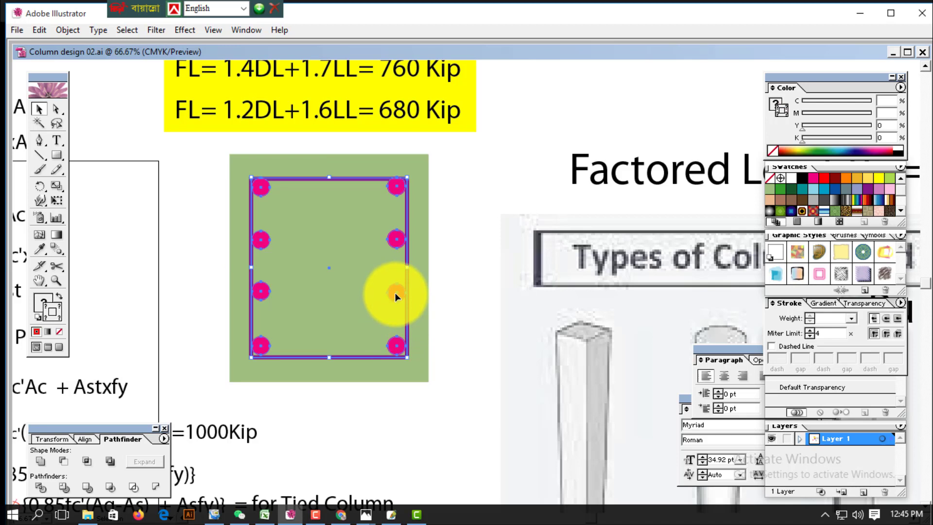
key("Delete")
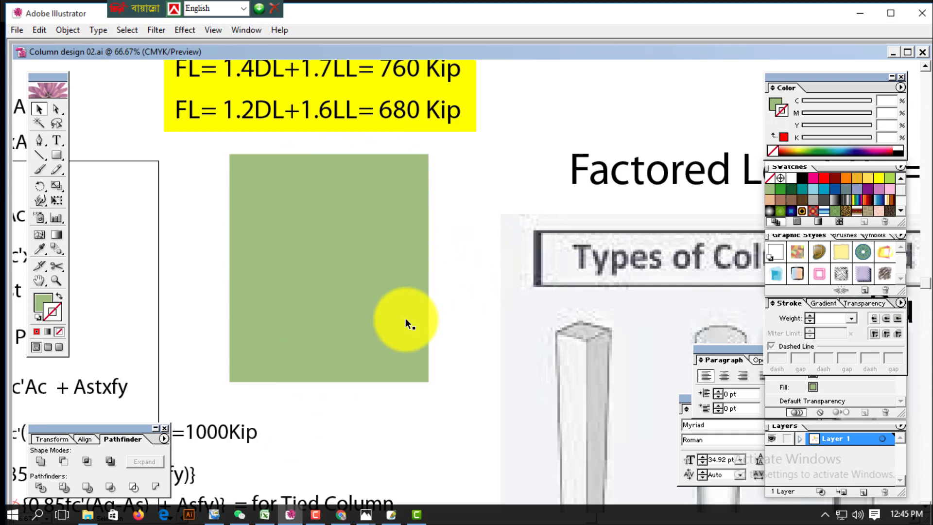
key("ctrl+z")
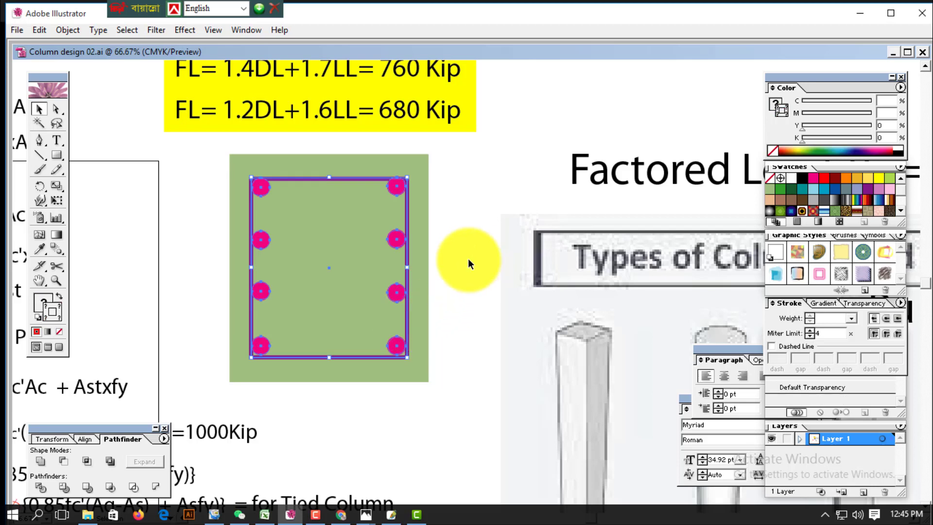
left_click(468, 258)
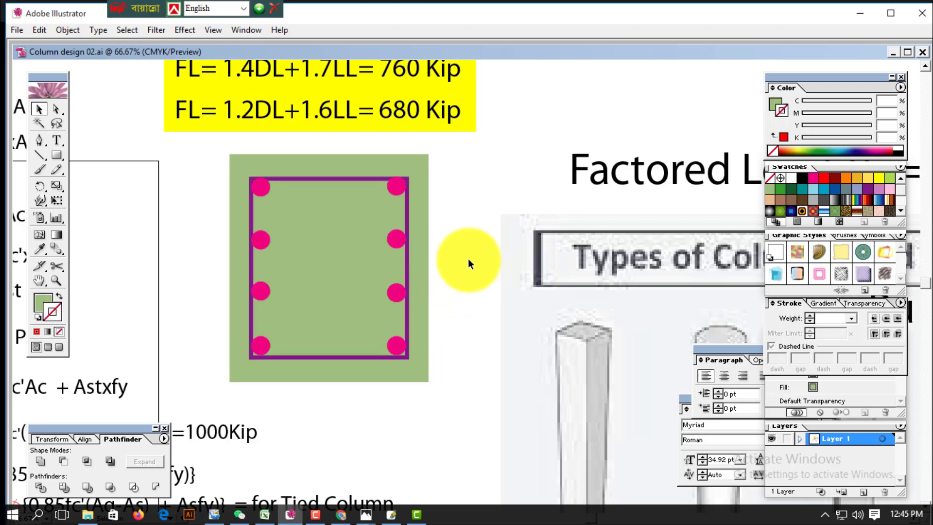
Ungroup the column section's reinforcement and delete the purple tie, keeping the eight pink bars
left_click(392, 242)
right_click(392, 242)
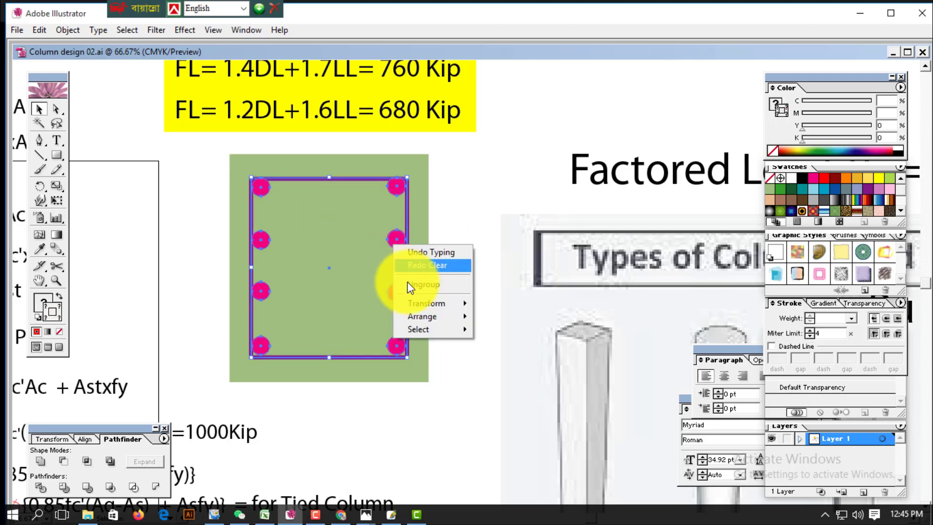
left_click(410, 288)
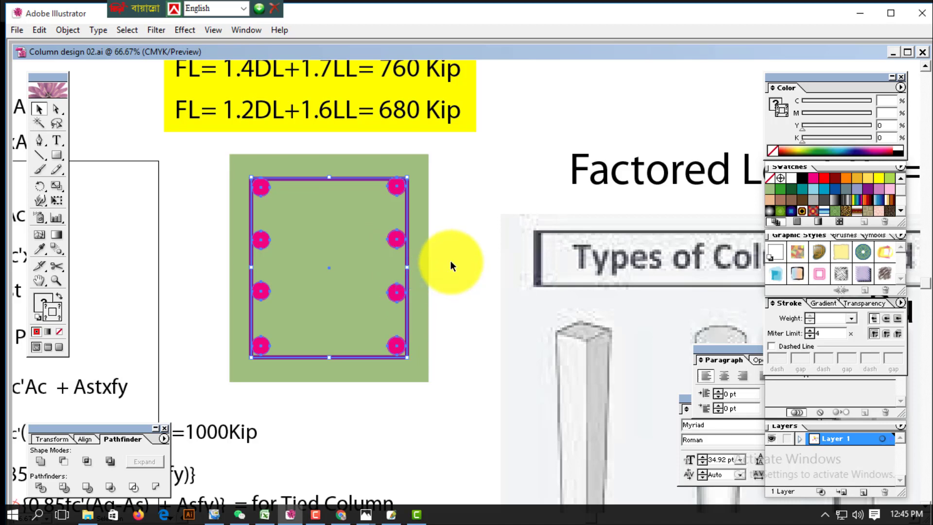
left_click(359, 178)
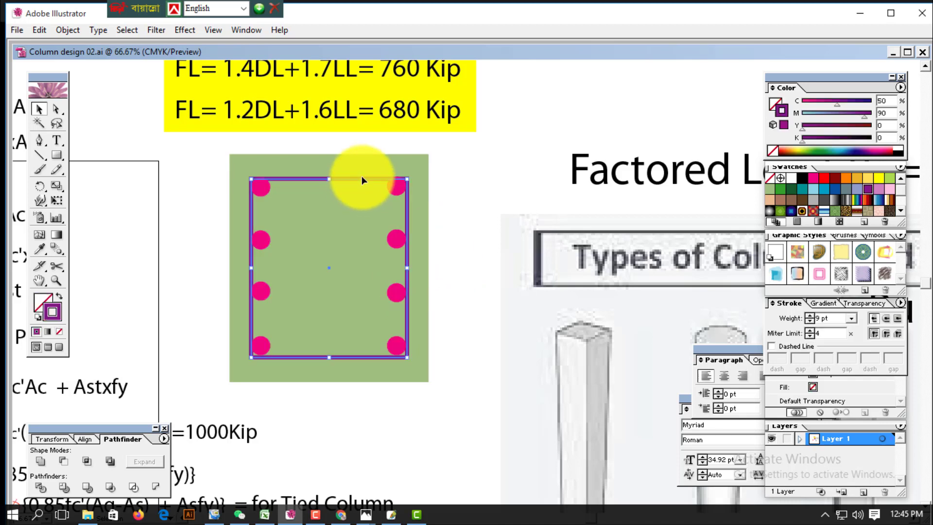
key("Delete")
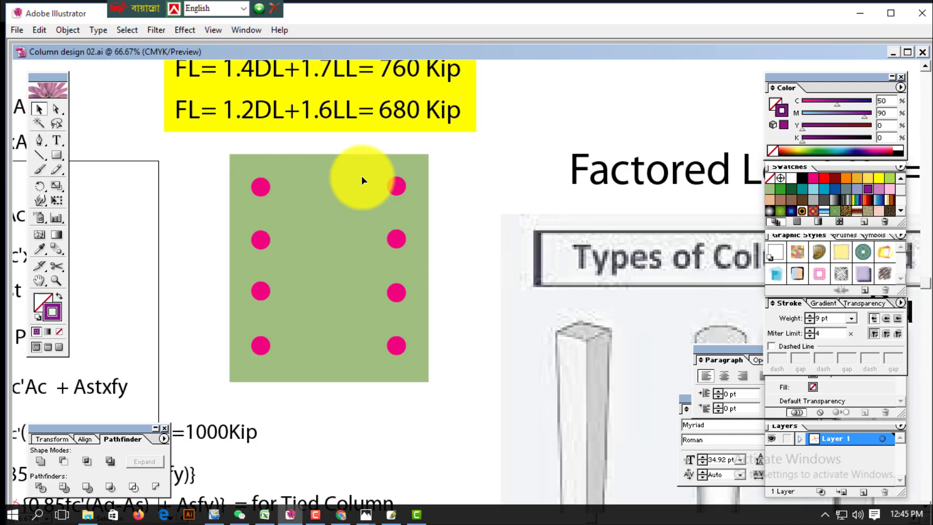
left_click(399, 186)
left_click(395, 238)
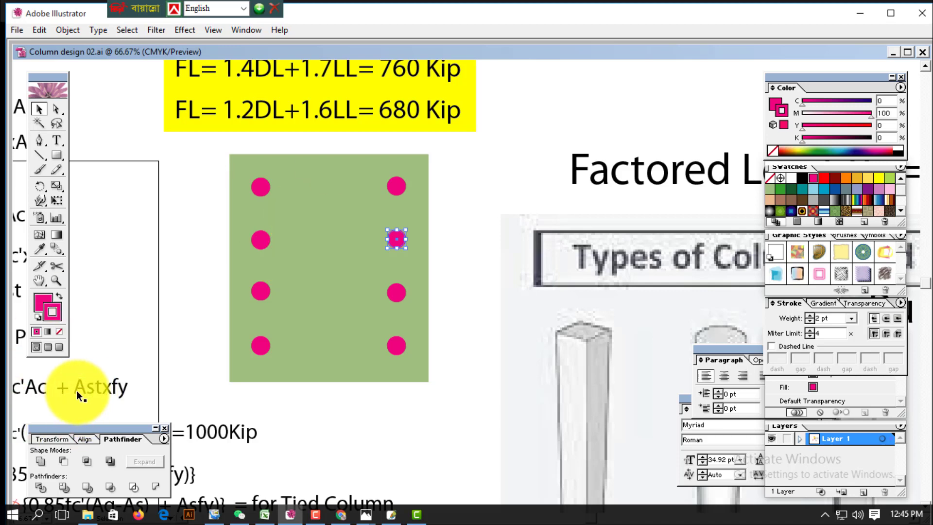
Reduce the "st" of Ast in the "Pn= 0.85fc'Ac + Astxfy" equation to 24.92 pt
key("t")
left_click_drag(87, 388, 101, 388)
key("ctrl+shift+comma")
key("ctrl+shift+comma")
key("ctrl+shift+comma")
key("ctrl+shift+comma")
key("ctrl+shift+comma")
key("ctrl+shift+comma")
key("ctrl+shift+comma")
key("ctrl+shift+comma")
key("ctrl+shift+comma")
key("ctrl+shift+comma")
key("ctrl+shift+comma")
key("ctrl+shift+comma")
key("ctrl+shift+comma")
key("ctrl+shift+comma")
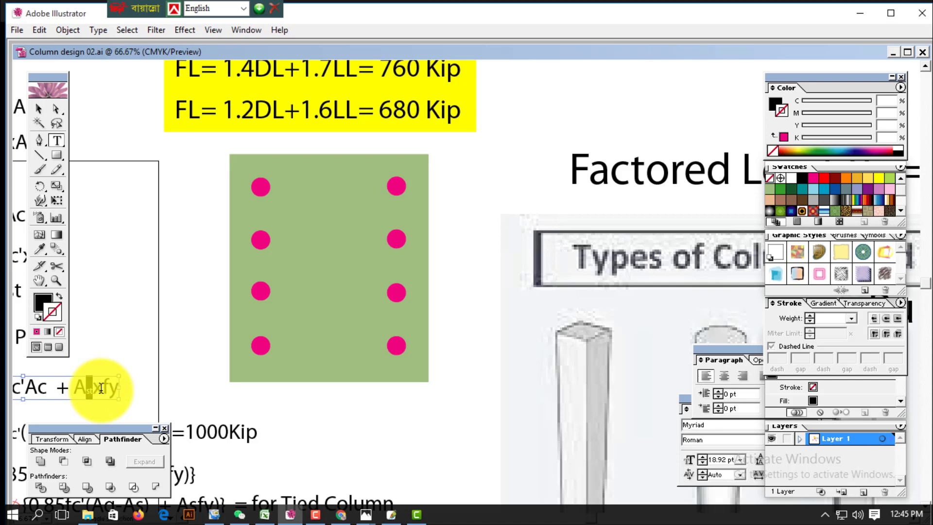
key("ctrl+shift+period")
key("ctrl+shift+period")
key("ctrl+shift+period")
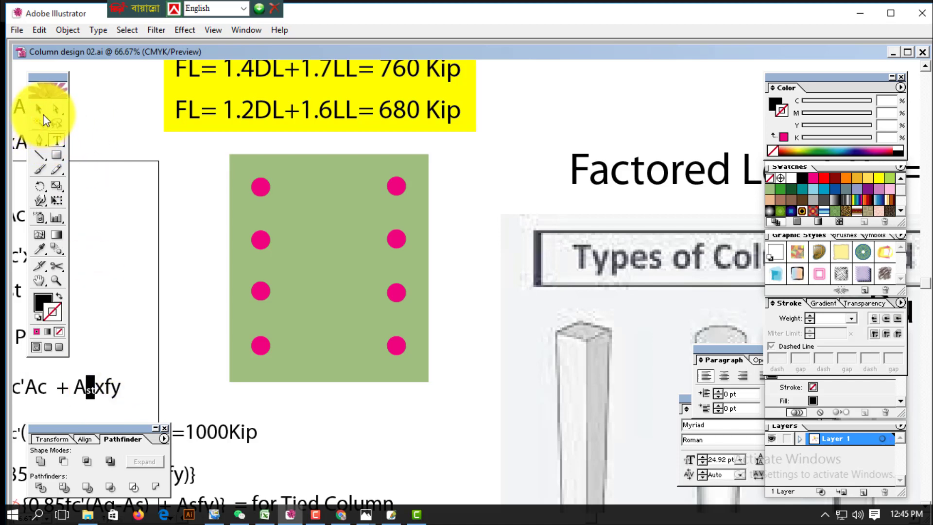
left_click(43, 115)
left_click(96, 141)
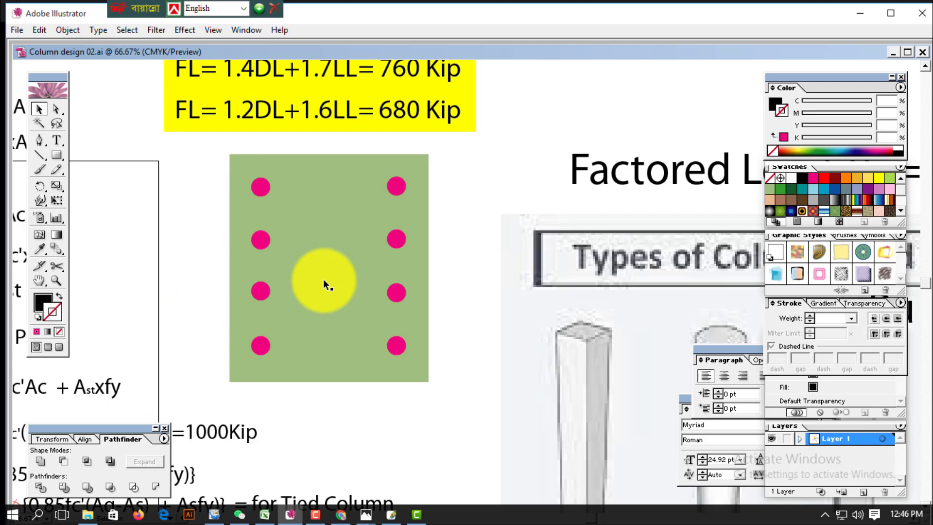
Reduce the "c" of Ac in the "Pn= 0.85fc'Ac + Astxfy" equation to 36.92 pt
scroll(217, 344, "left", 5)
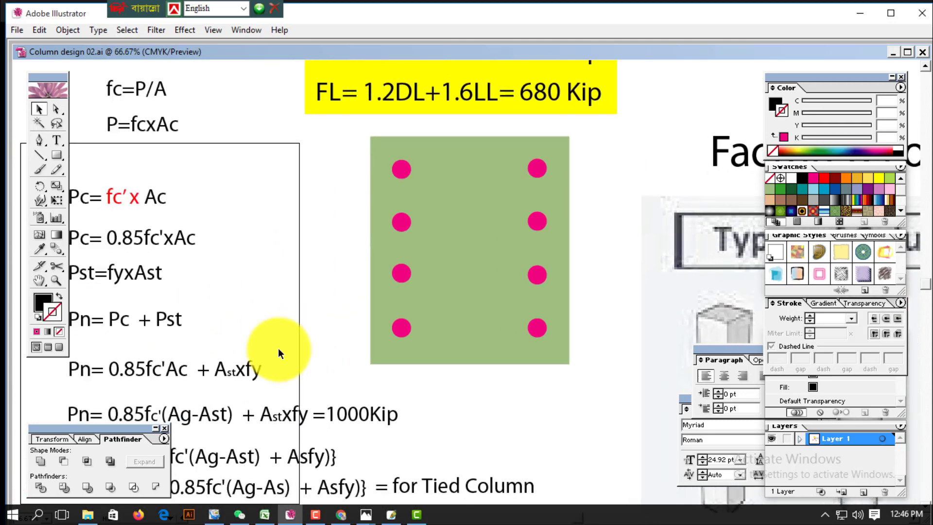
key("t")
left_click_drag(188, 372, 181, 372)
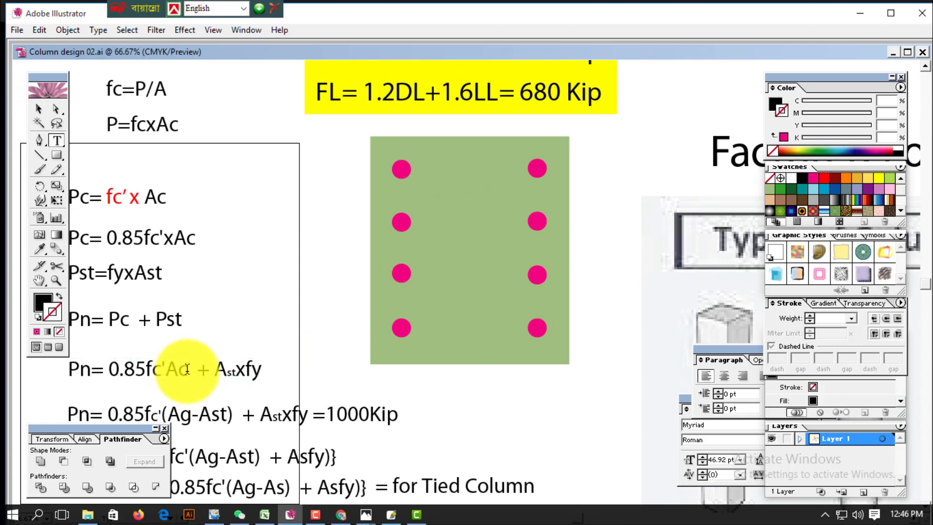
key("ctrl+shift+comma")
key("ctrl+shift+comma")
key("ctrl+shift+comma")
key("ctrl+shift+comma")
key("ctrl+shift+comma")
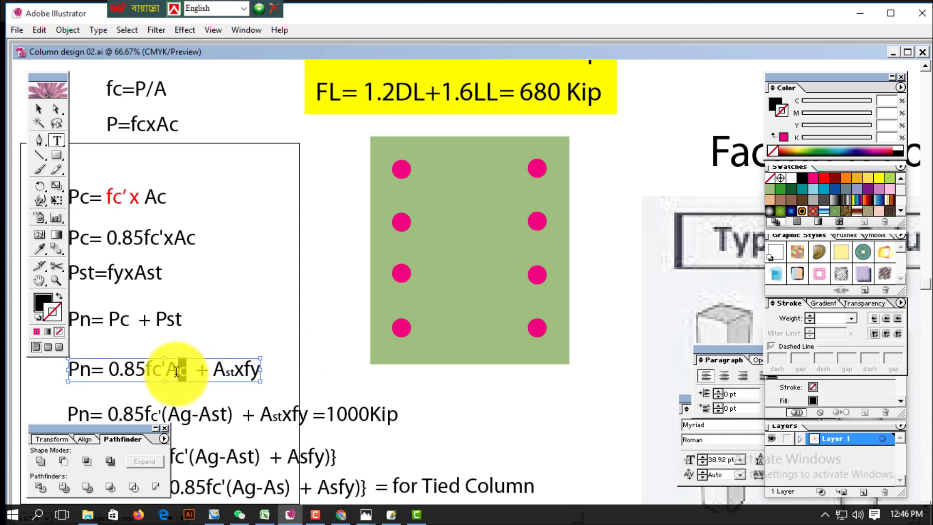
left_click(39, 109)
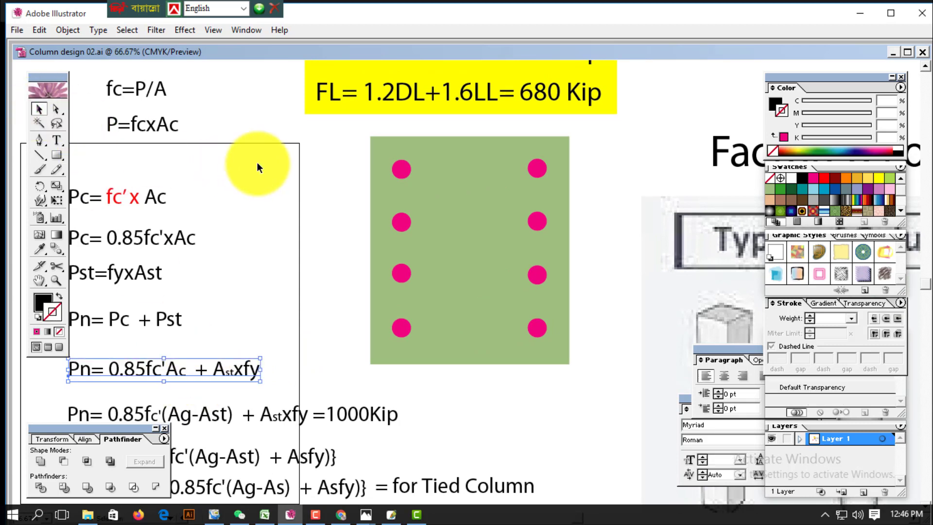
left_click(298, 159)
Select all eight pink reinforcement bars in the column section together
left_click(401, 169)
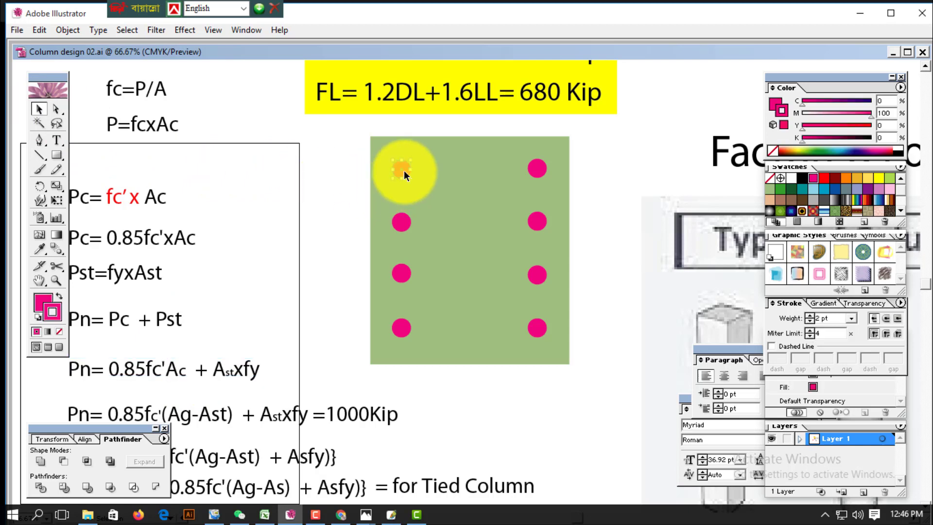
left_click(536, 169, "shift")
left_click(537, 221, "shift")
left_click(537, 275, "shift")
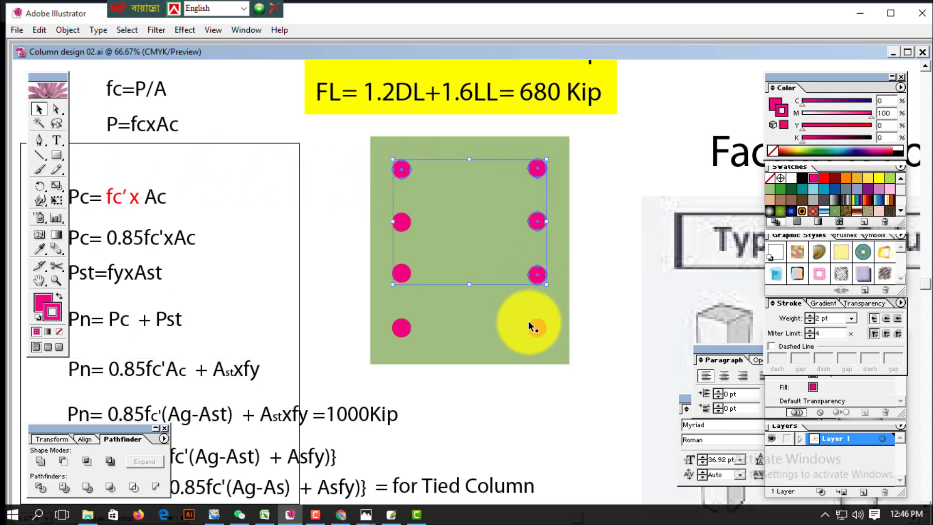
left_click(401, 222, "shift")
left_click(402, 273, "shift")
left_click(401, 328, "shift")
left_click(537, 328, "shift")
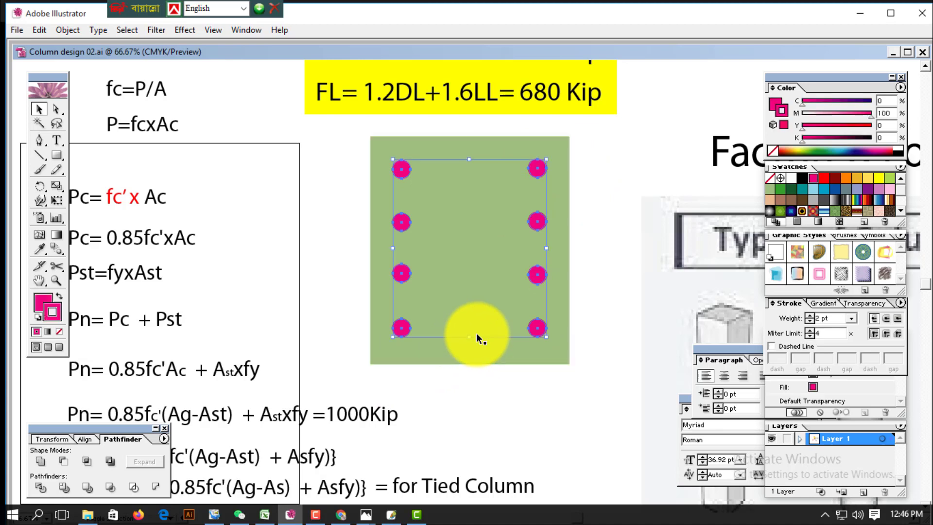
left_click(39, 249)
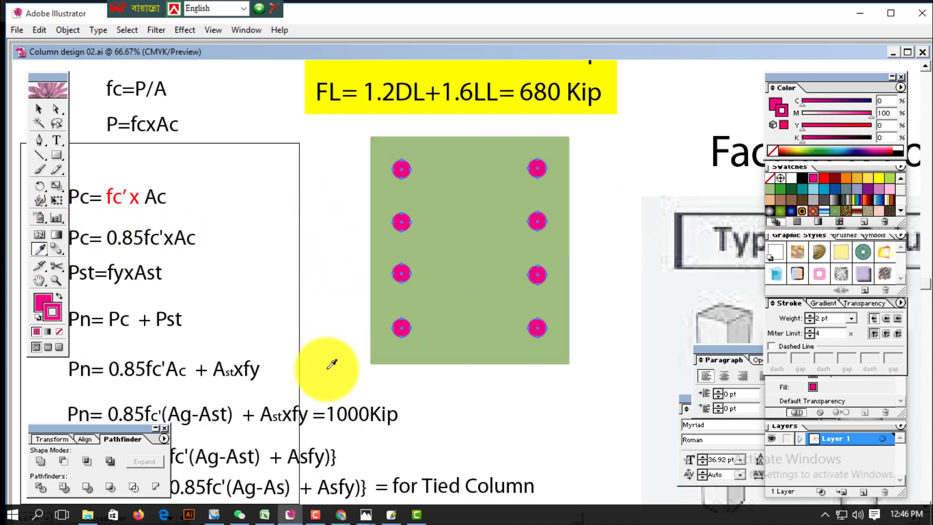
left_click(416, 514)
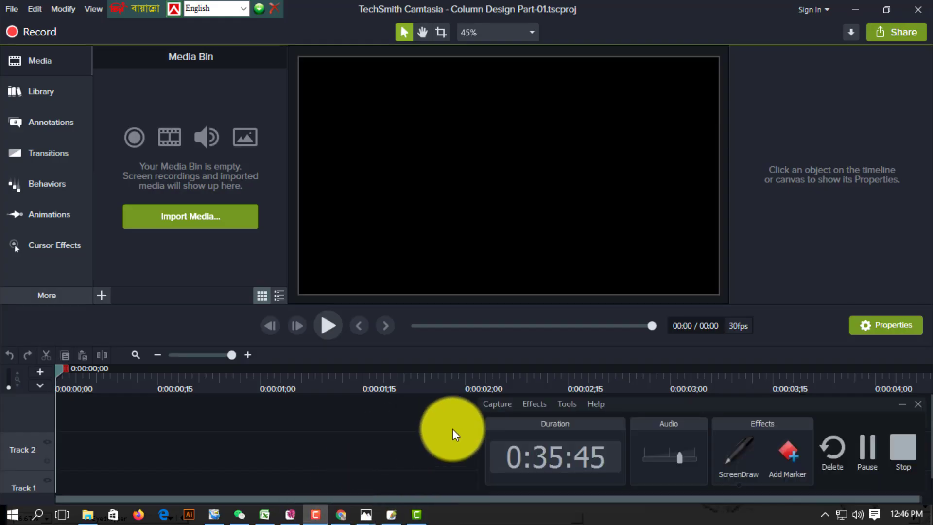
left_click(860, 450)
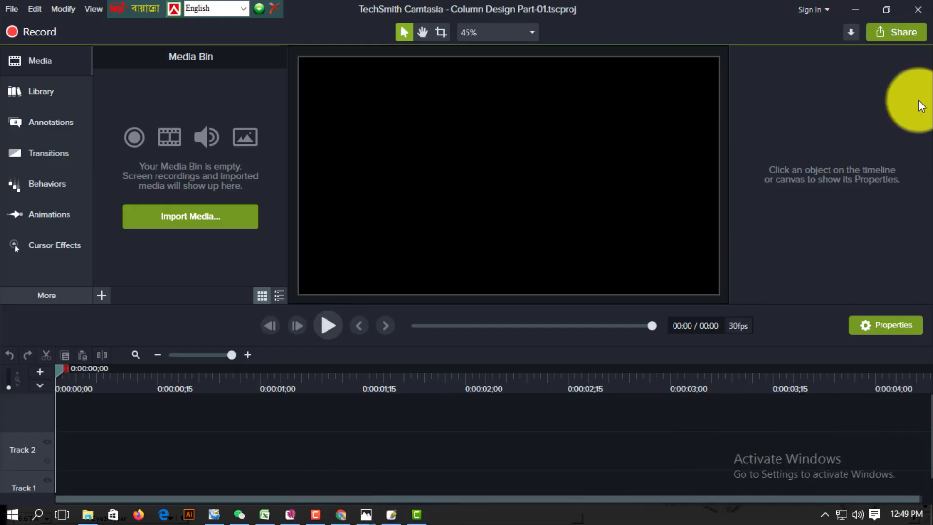
left_click(855, 9)
Recolor the fill and stroke of the eight selected bars white, and select the green column rectangle
left_click(39, 109)
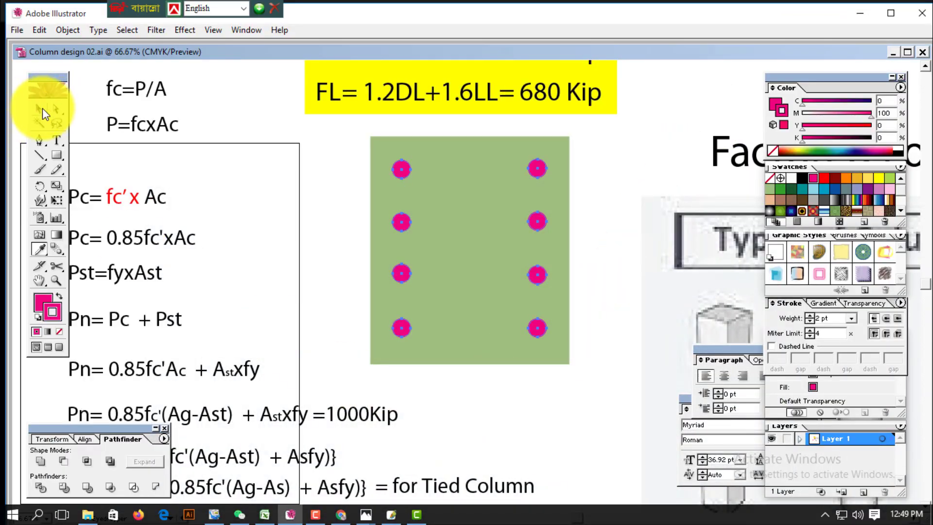
left_click(401, 168)
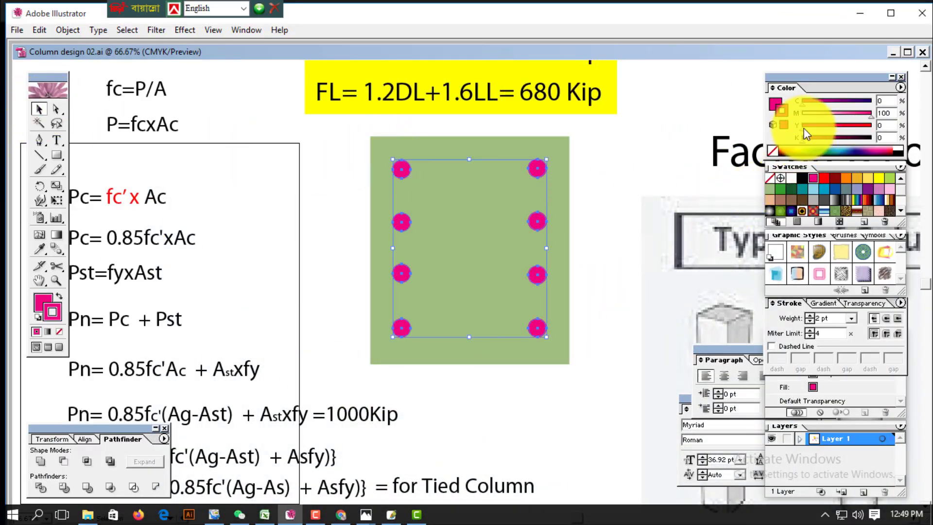
left_click(782, 110)
left_click_drag(791, 112, 776, 105)
left_click(670, 144)
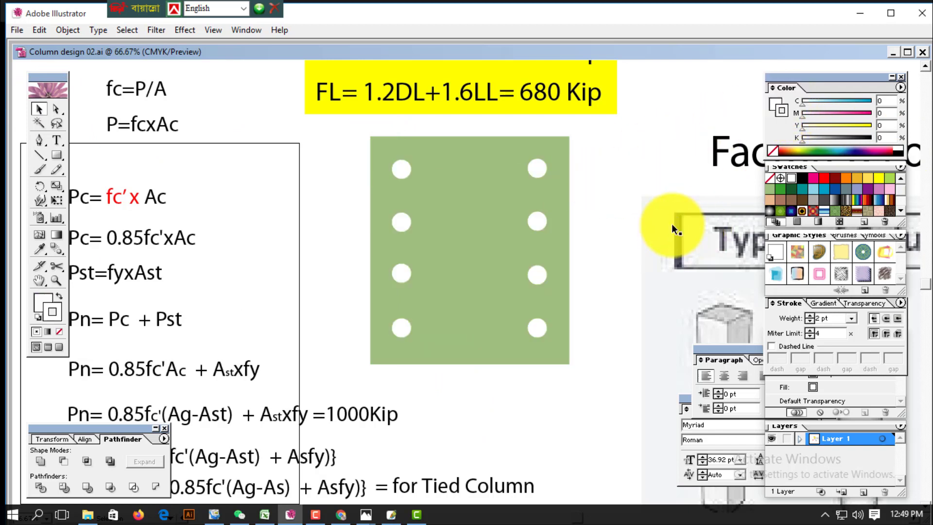
left_click(498, 159)
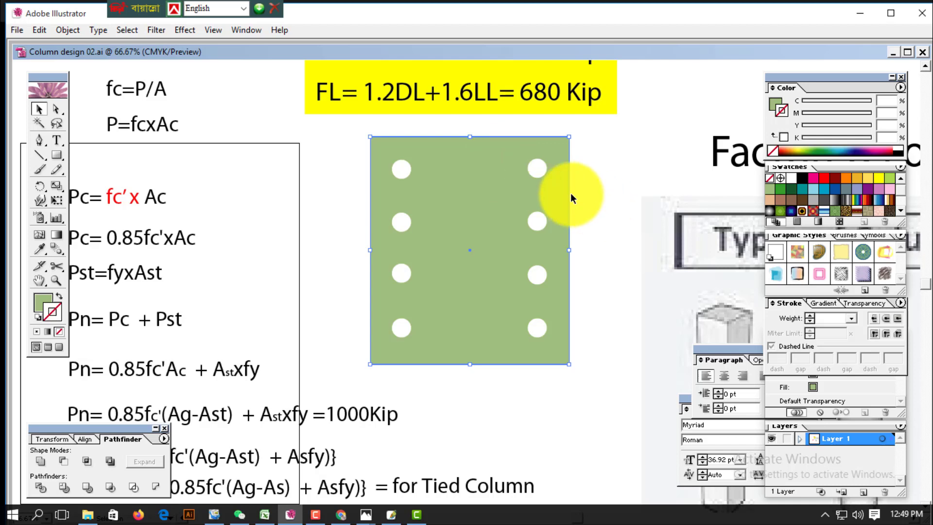
Undo the white recoloring of the eight reinforcement bars in the column section and deselect them
left_click(540, 171)
left_click(534, 221)
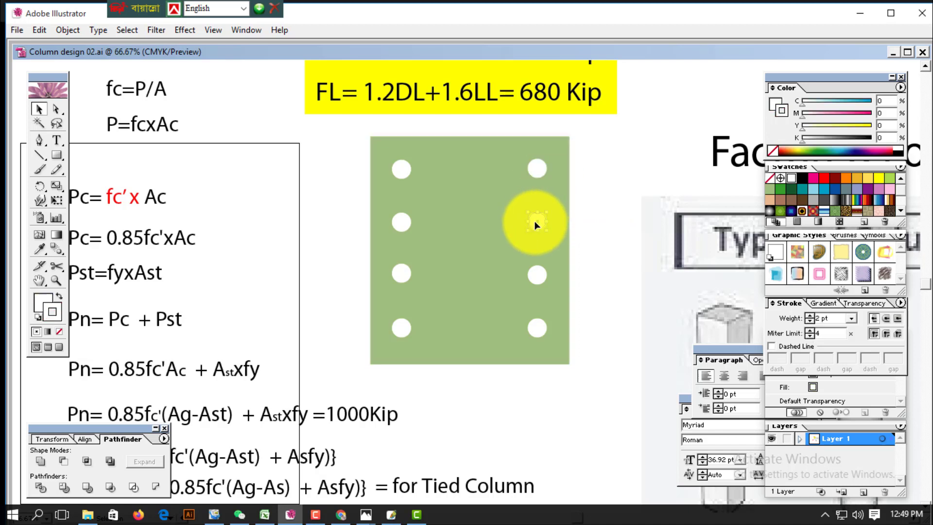
left_click(614, 174)
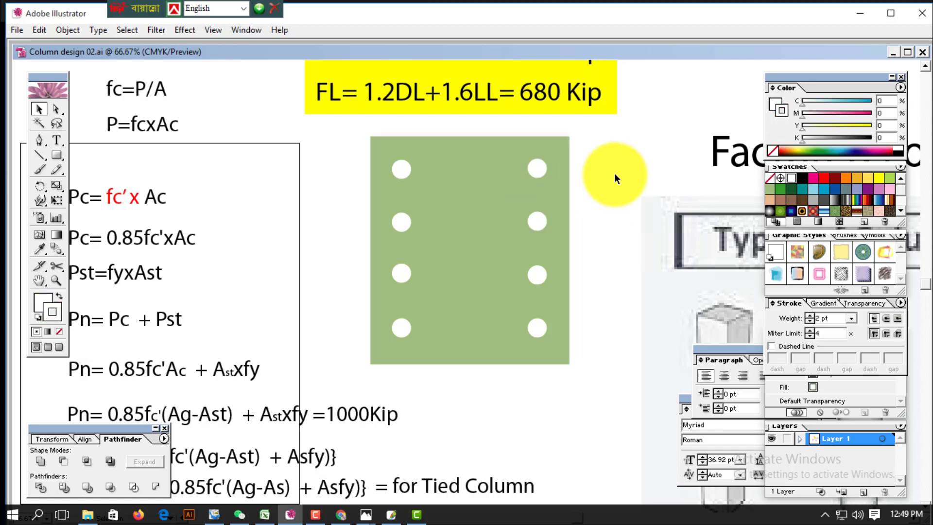
key("ctrl+z")
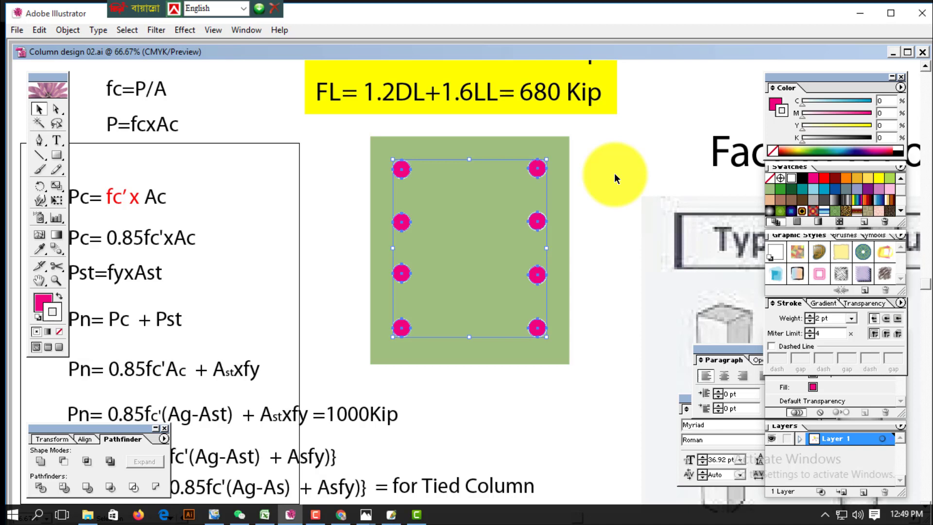
left_click(607, 172)
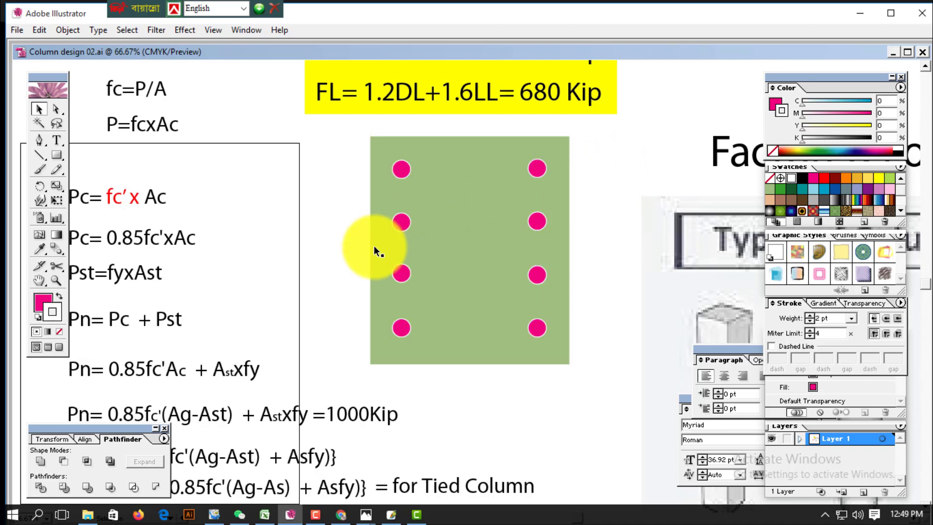
Review the Pn and Pu equations, then switch to Column Design.xls in Excel and examine its design formulas and tie column Pu cell
left_click_drag(302, 260, 394, 184)
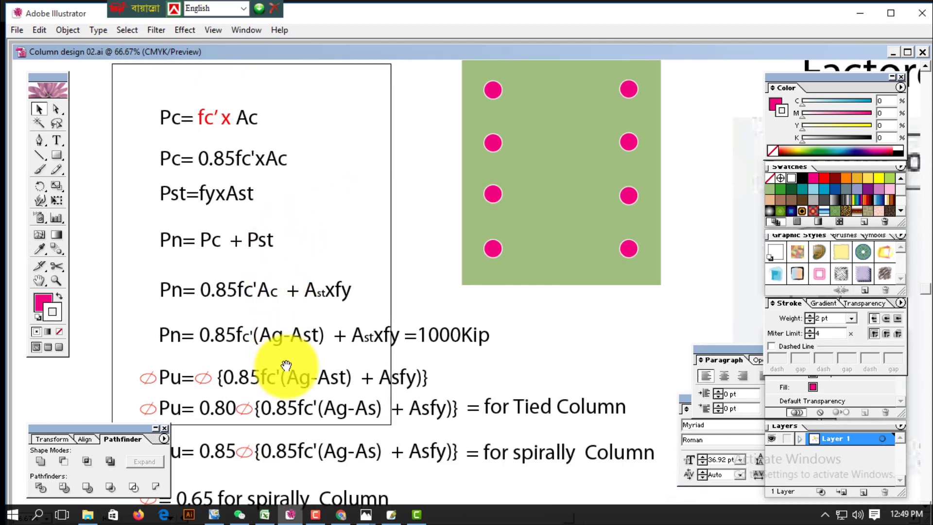
left_click_drag(285, 365, 308, 206)
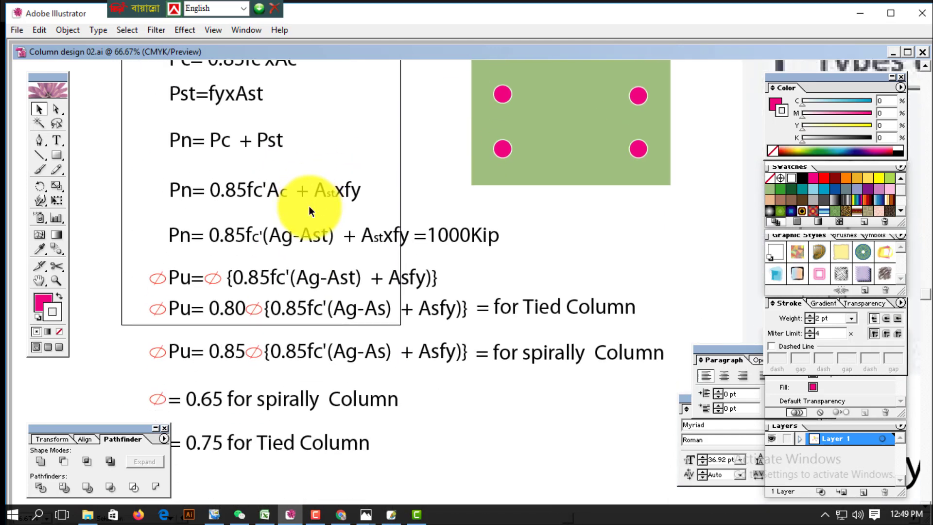
left_click(265, 513)
scroll(481, 308, "up", 3)
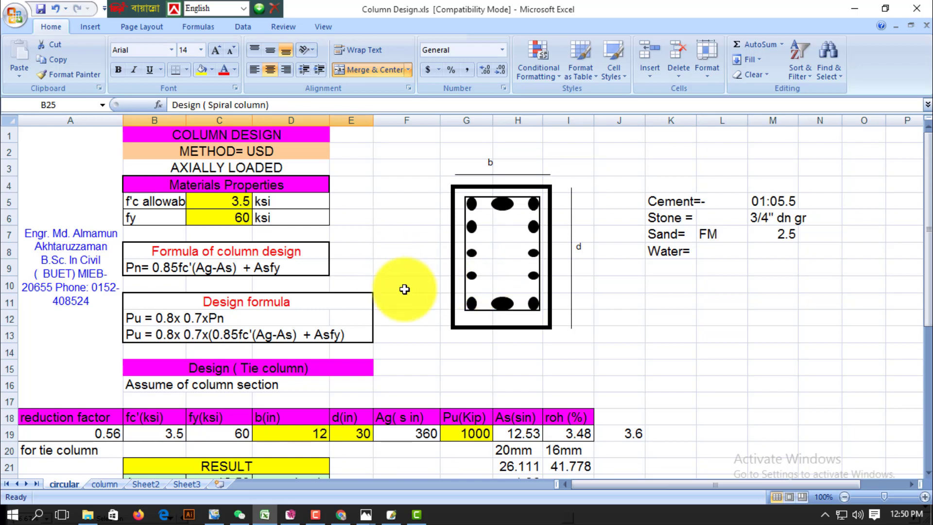
scroll(403, 288, "down", 1)
left_click(458, 381)
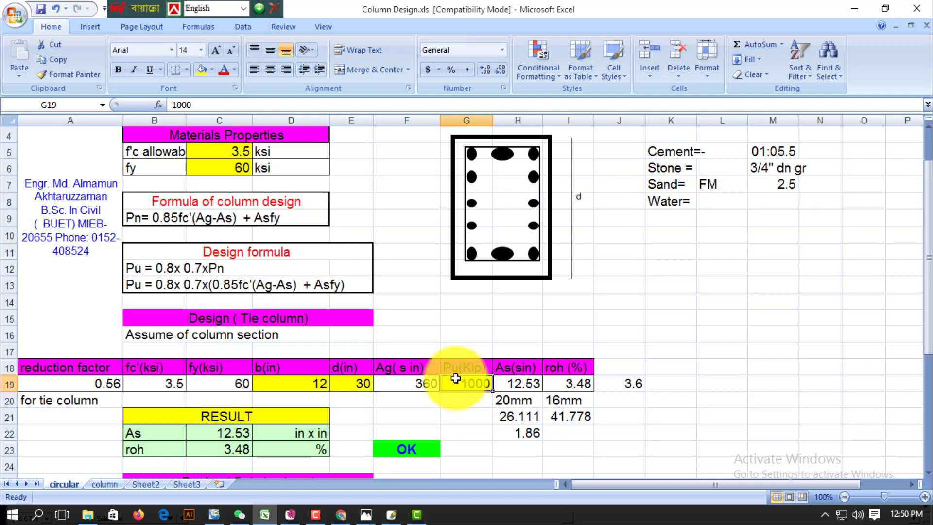
left_click(411, 161)
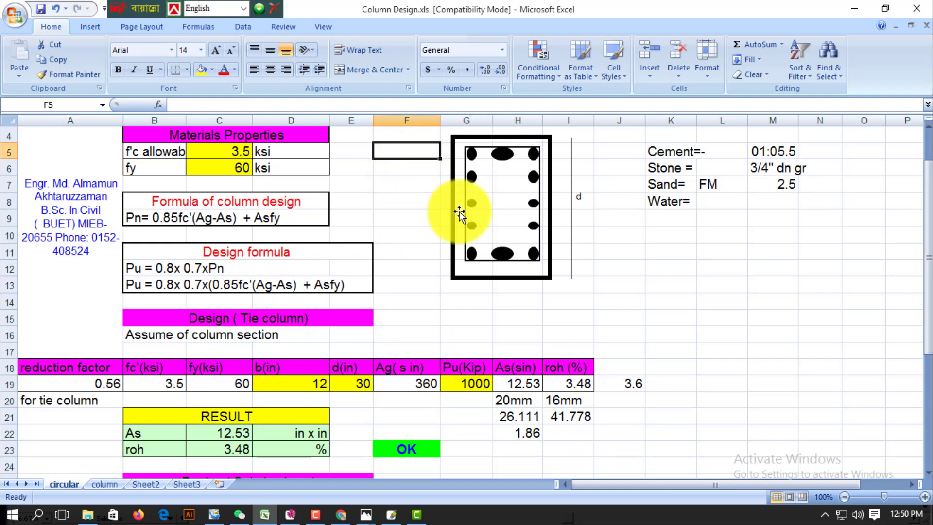
scroll(259, 157, "up", 1)
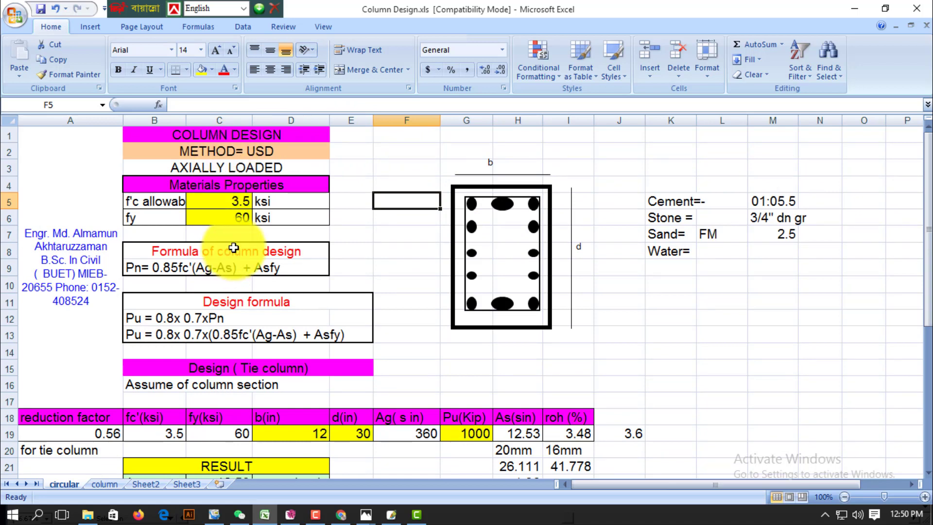
left_click(467, 436)
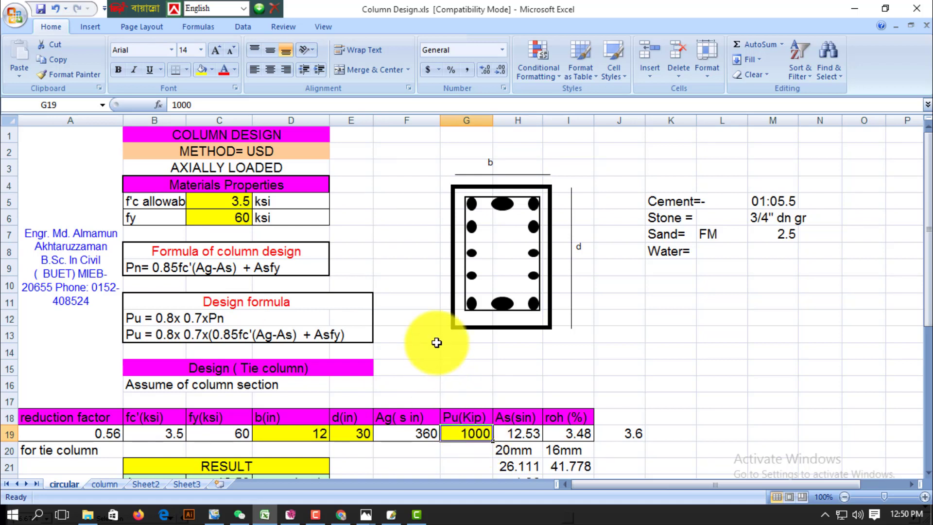
left_click(418, 255)
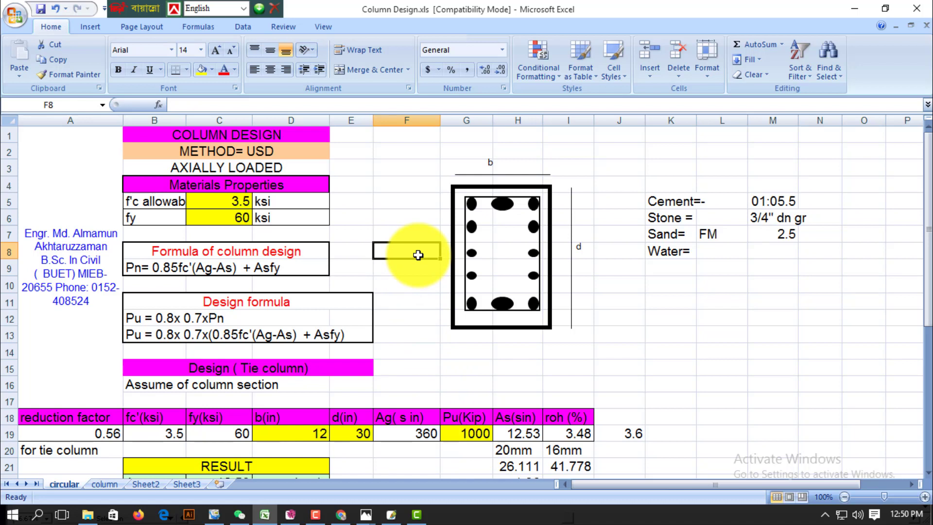
Shorten the concrete strength label in cell B5 of the Materials Properties table to "f'c"
double_click(142, 202)
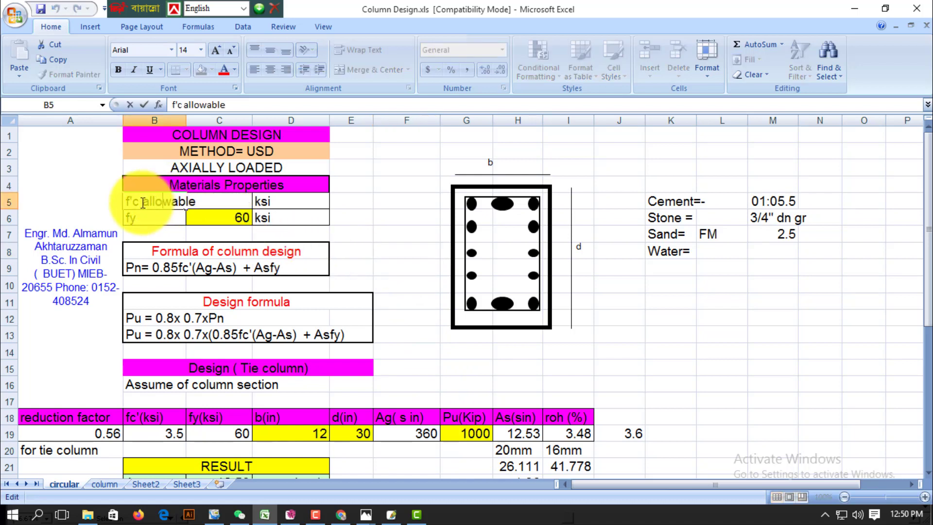
key("BackSpace")
key("shift+End")
type("e")
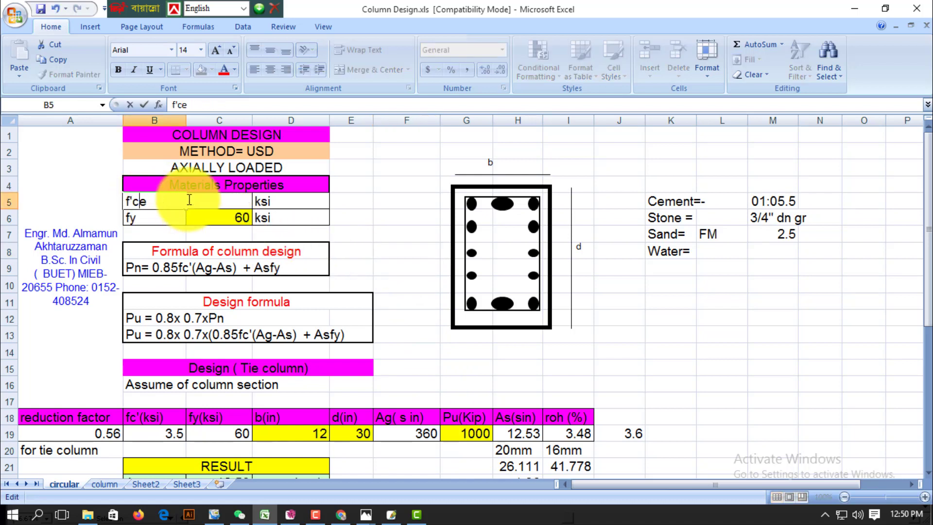
key("Delete")
key("Return")
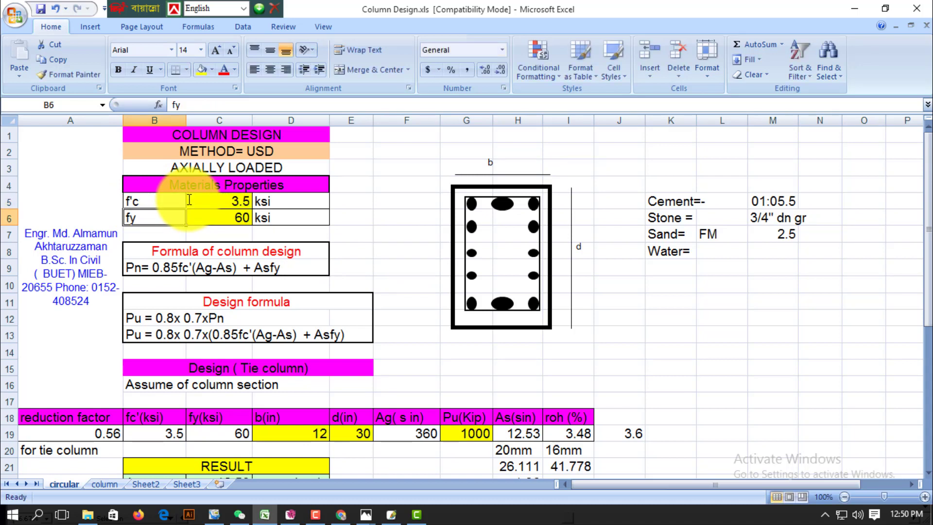
left_click(206, 200)
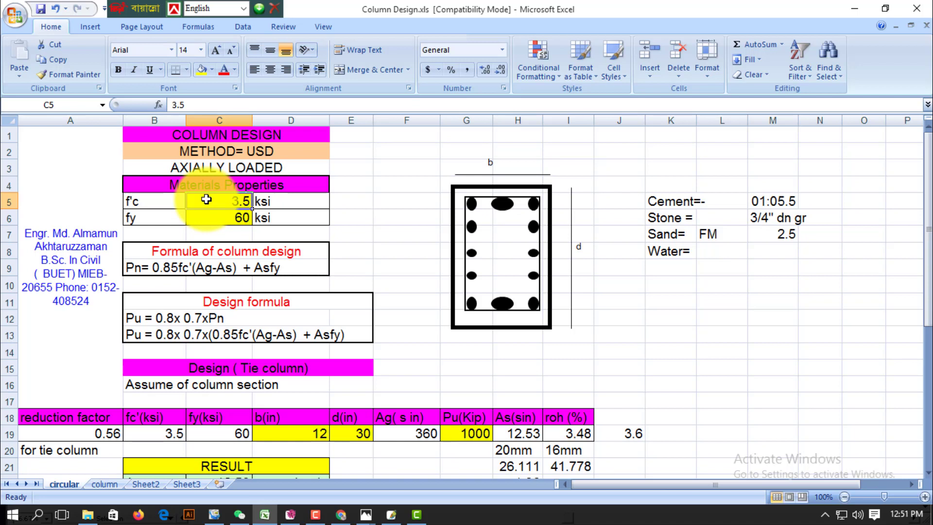
left_click(339, 515)
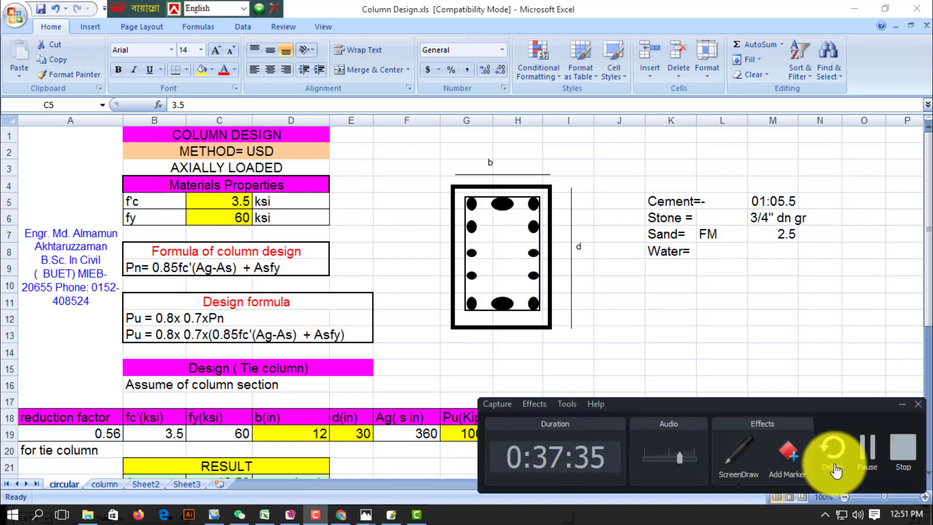
left_click(867, 449)
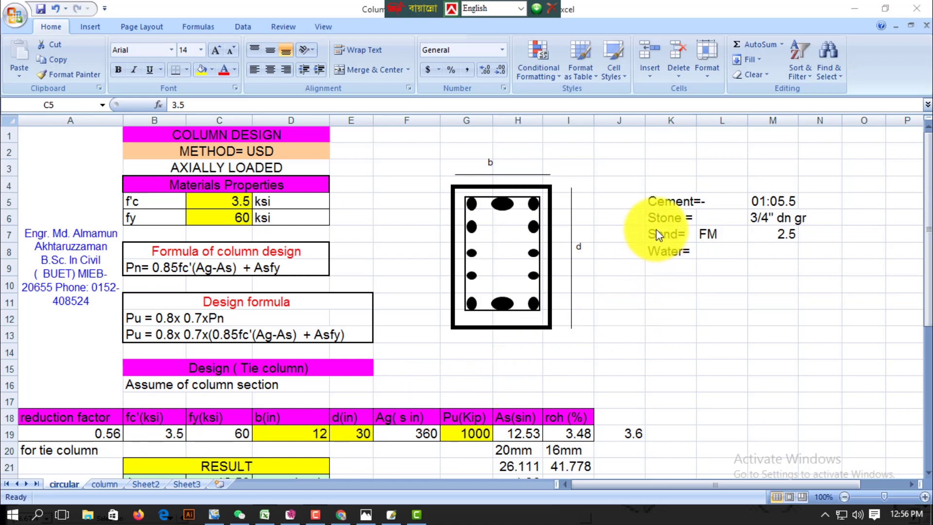
key("F2")
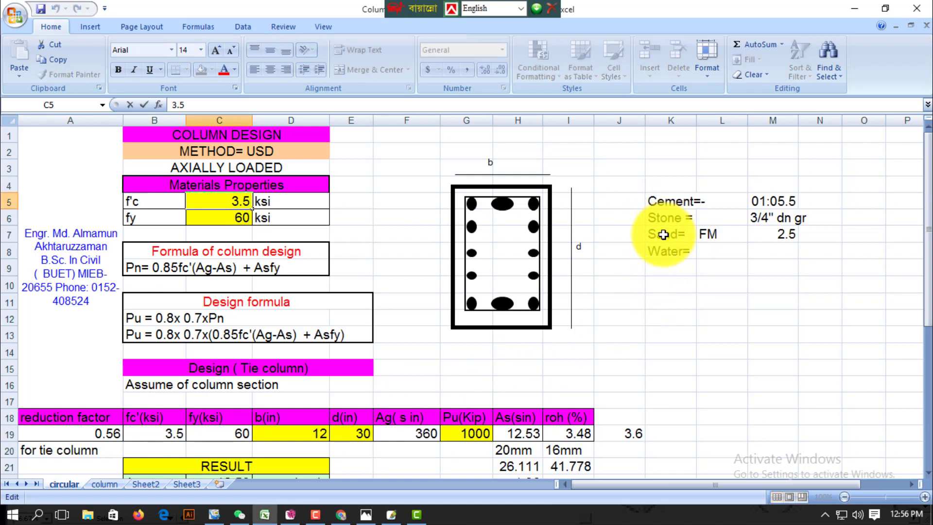
Enter OPC in cell L5 beside the Cement label in the concrete materials list
left_click(662, 234)
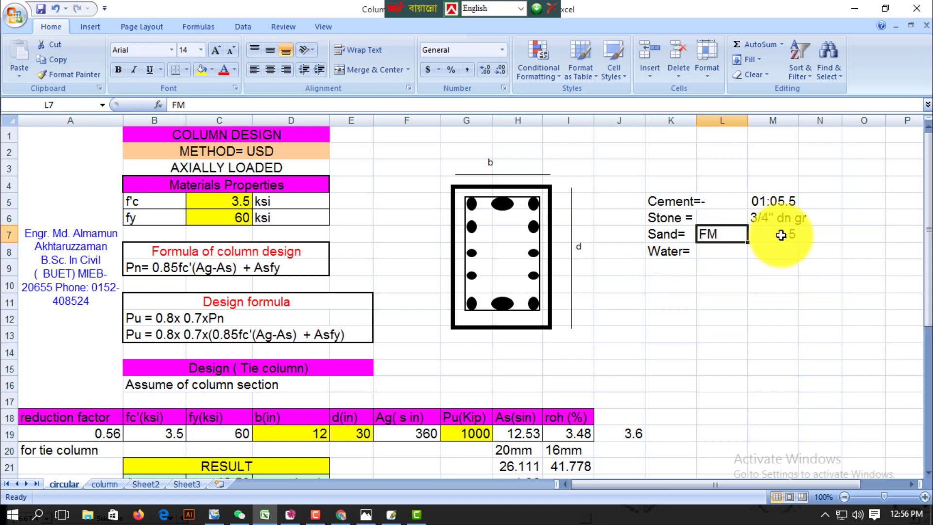
left_click(765, 235)
left_click(674, 221)
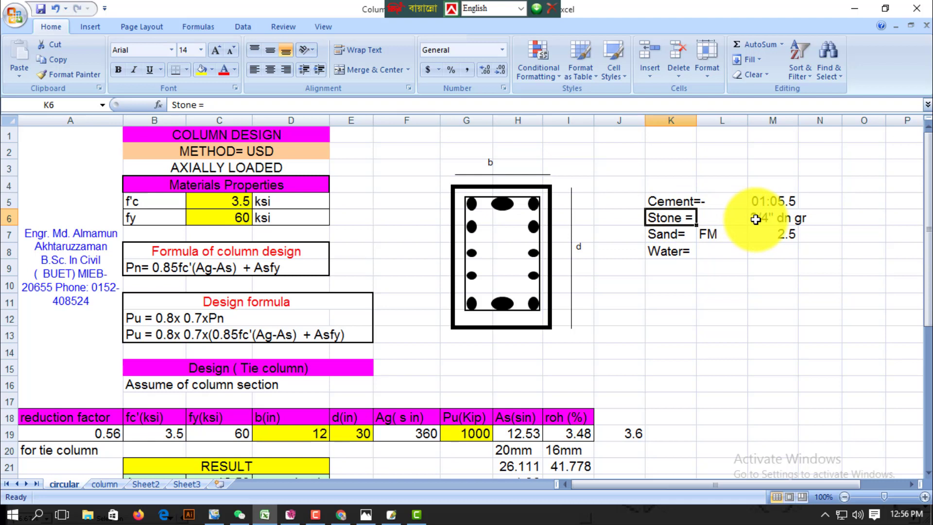
left_click(669, 201)
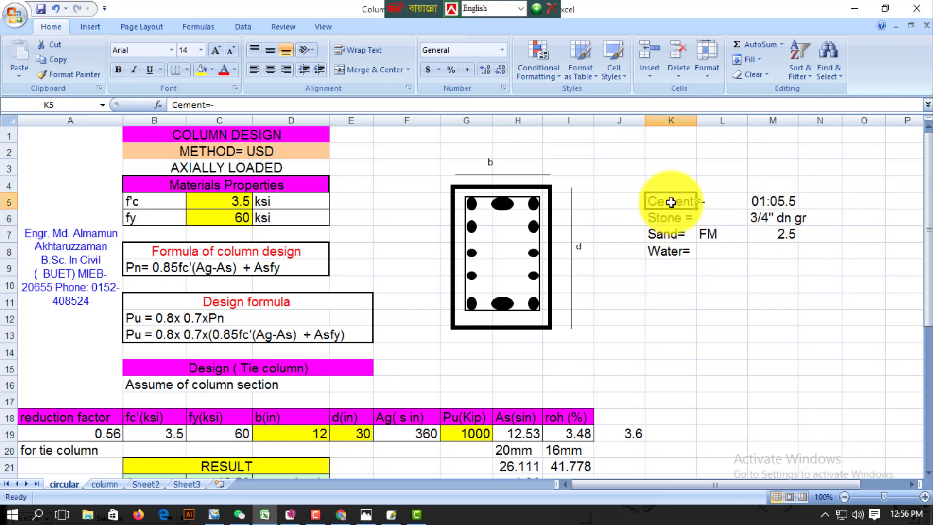
left_click(717, 200)
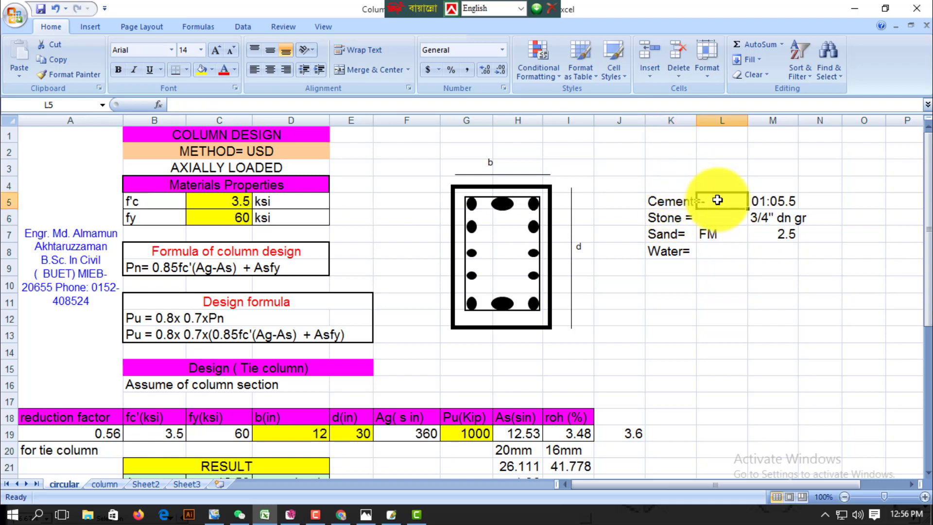
type("OPC")
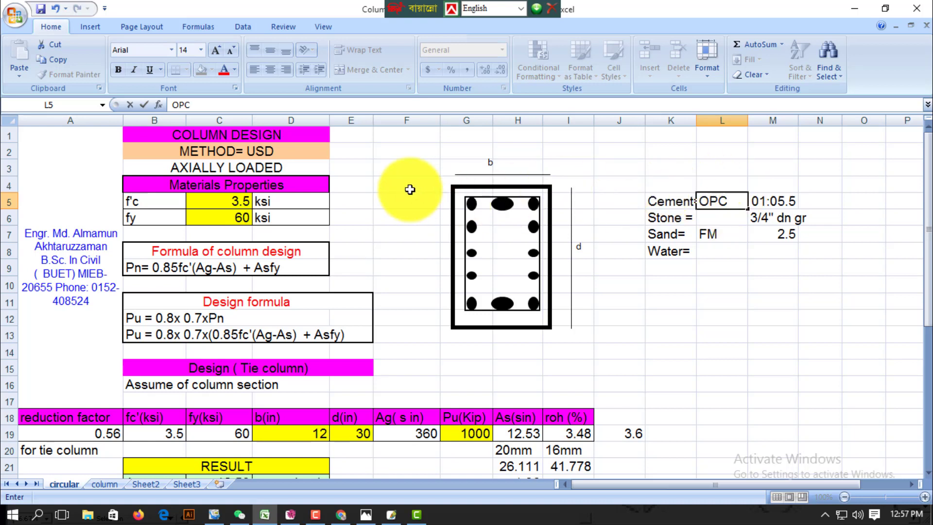
left_click(381, 173)
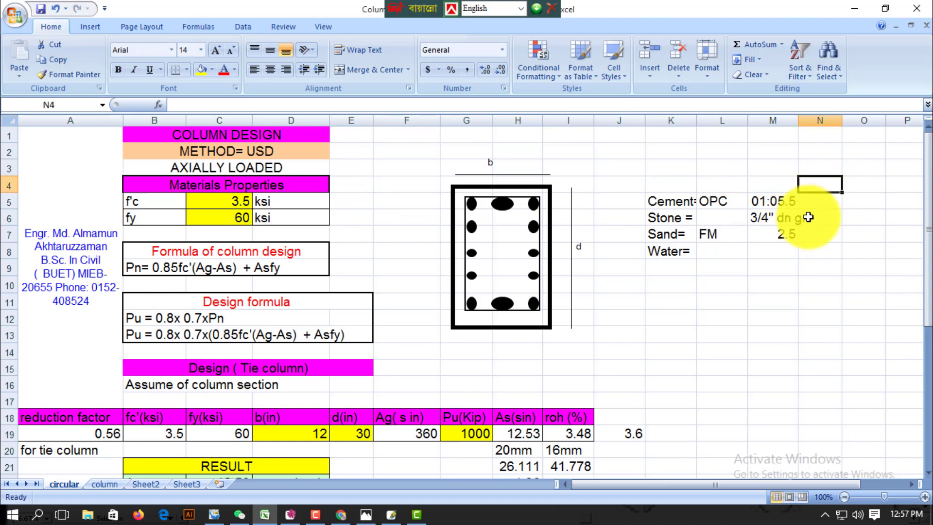
Put the 01:05.5 mix ratio in cell M4, clear cell M5, and select the materials block K4:N9
left_click_drag(821, 186, 662, 271)
left_click(763, 205)
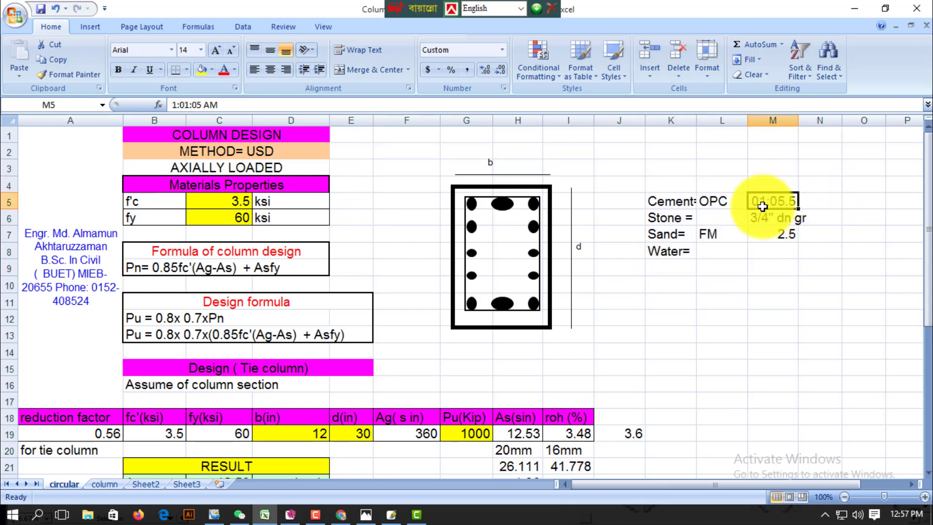
left_click_drag(762, 206, 765, 190)
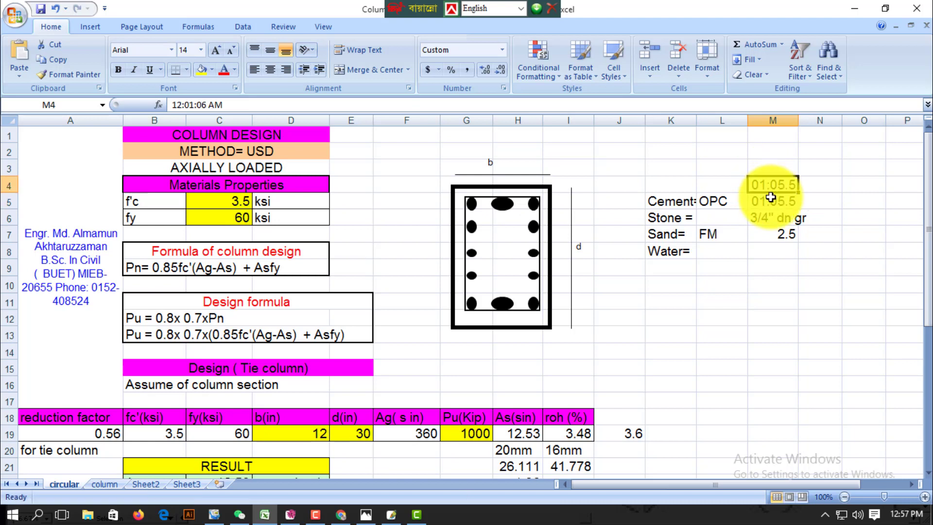
left_click(775, 201)
key("Delete")
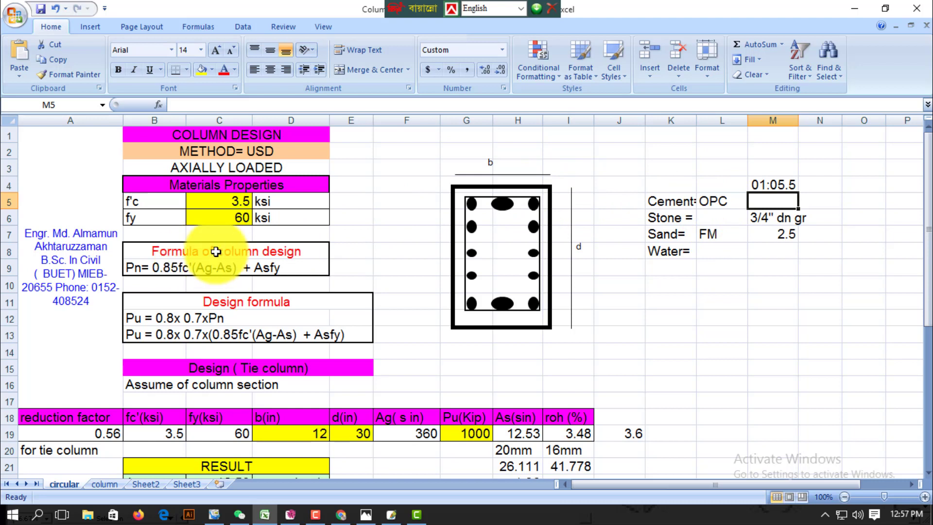
left_click_drag(817, 185, 668, 274)
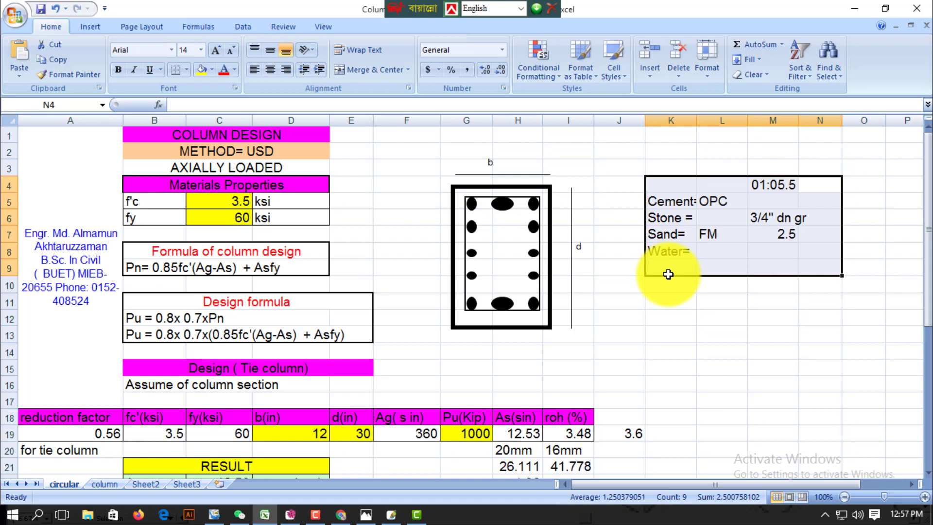
Set the concrete strength f'c in cell C5 to 5 ksi
left_click(239, 203)
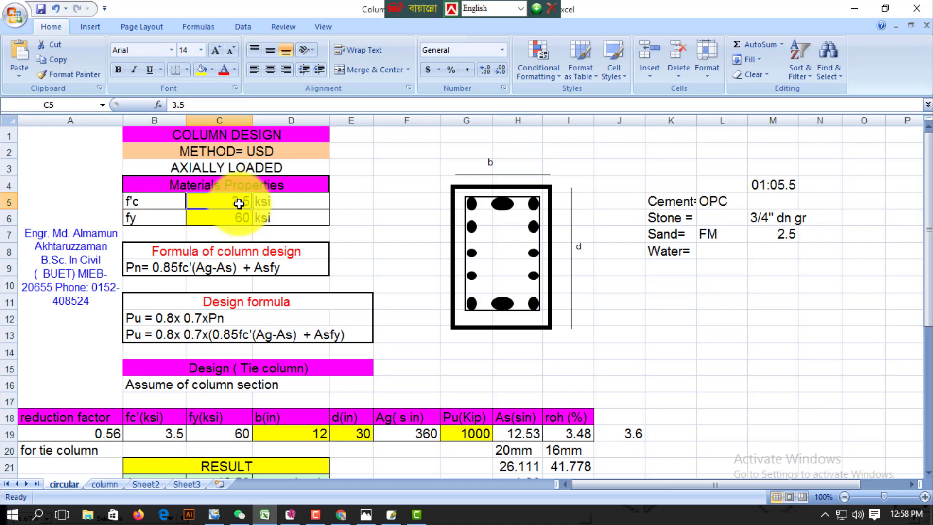
left_click(387, 188)
left_click(237, 201)
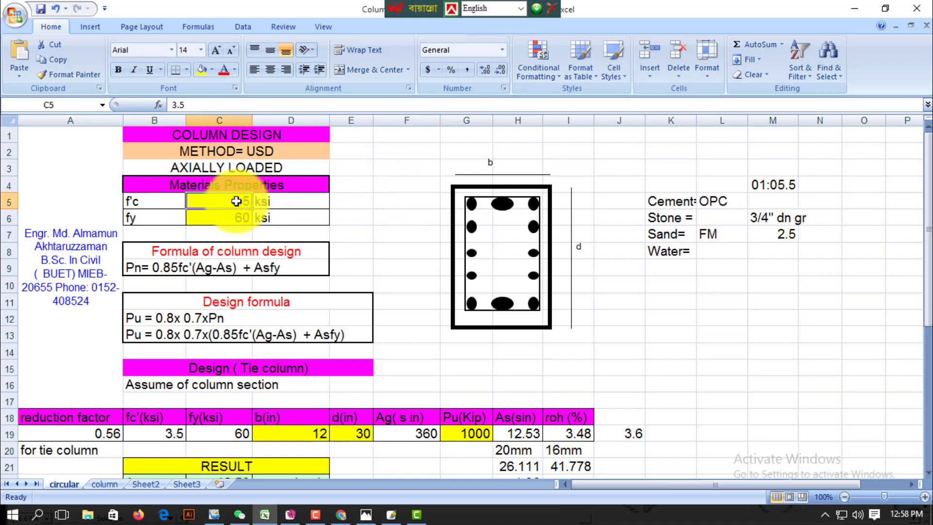
type("5")
key("Return")
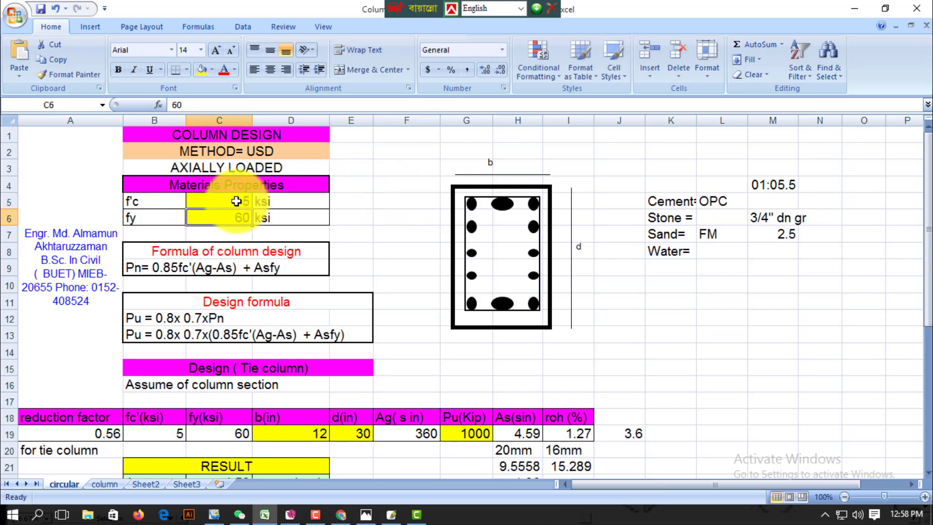
left_click_drag(235, 208, 236, 200)
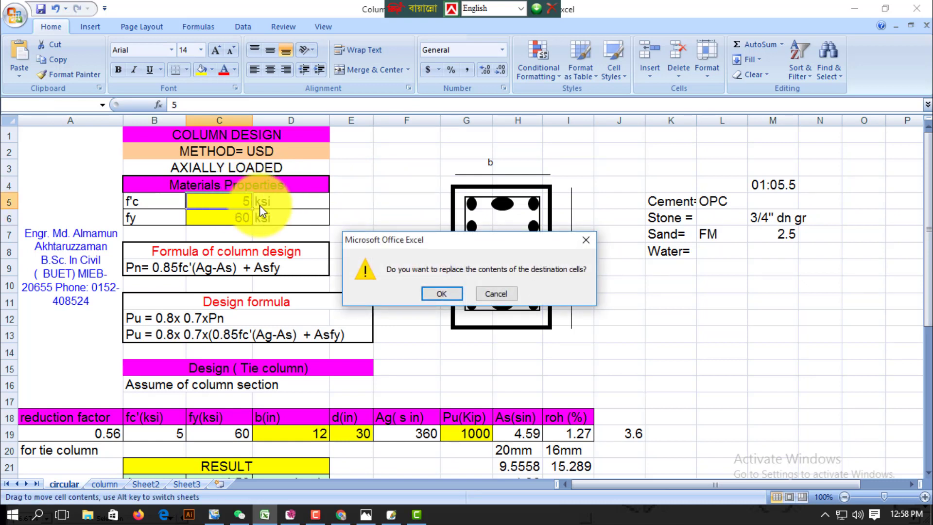
left_click(509, 295)
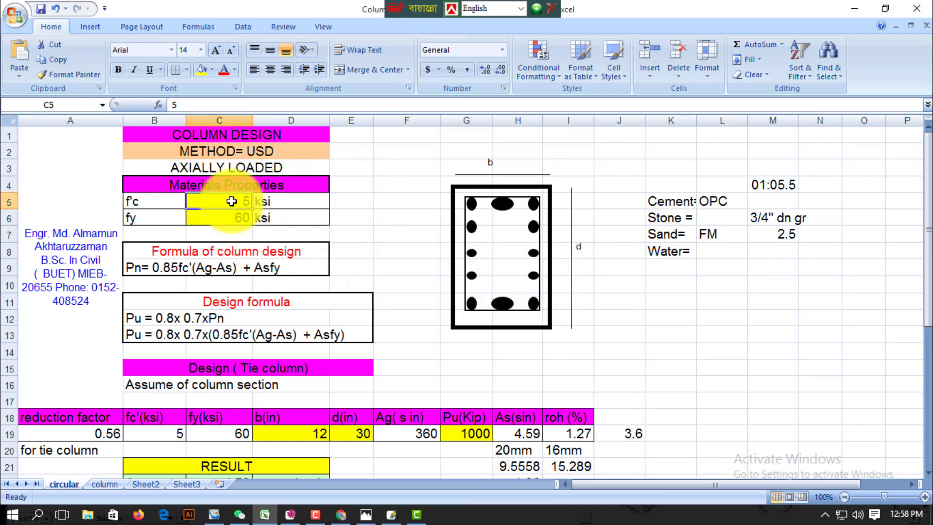
key("Down")
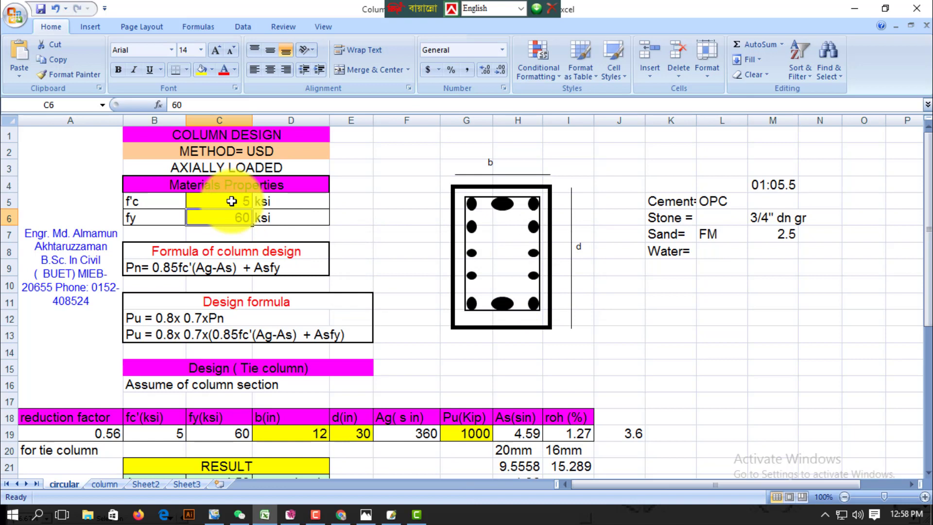
Set the steel strength fy in cell C6 of the Materials Properties table to 72 ksi
left_click(226, 220)
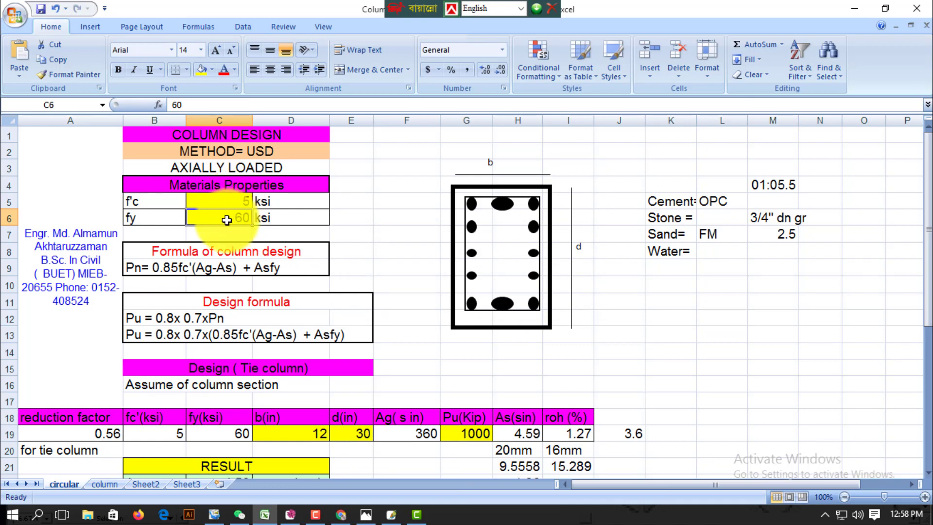
type("72")
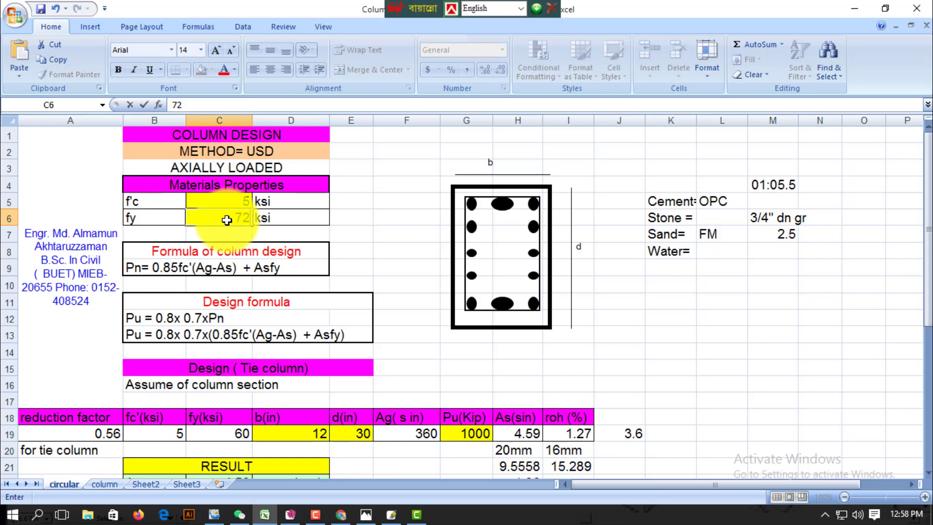
key("Return")
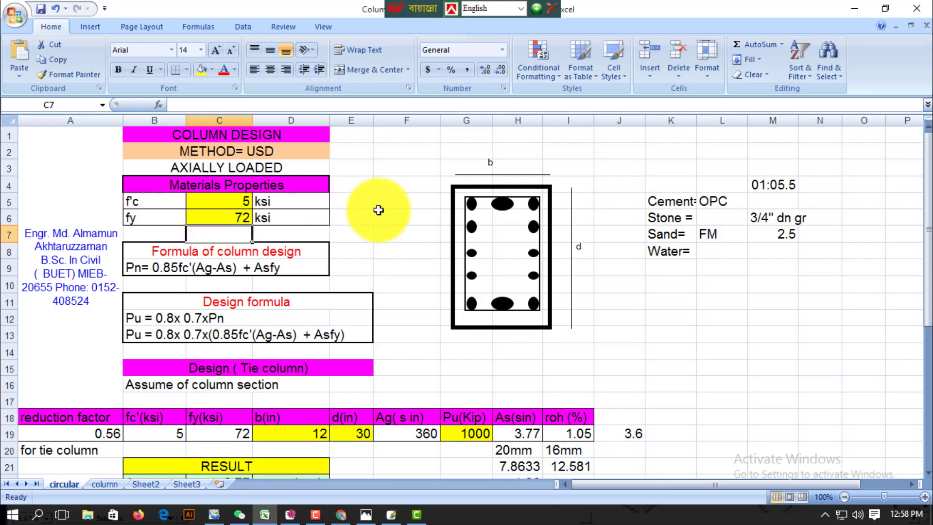
Set the concrete strength f'c in cell C5 to 3.5 ksi and re-enter 72 ksi for fy in C6
left_click(237, 204)
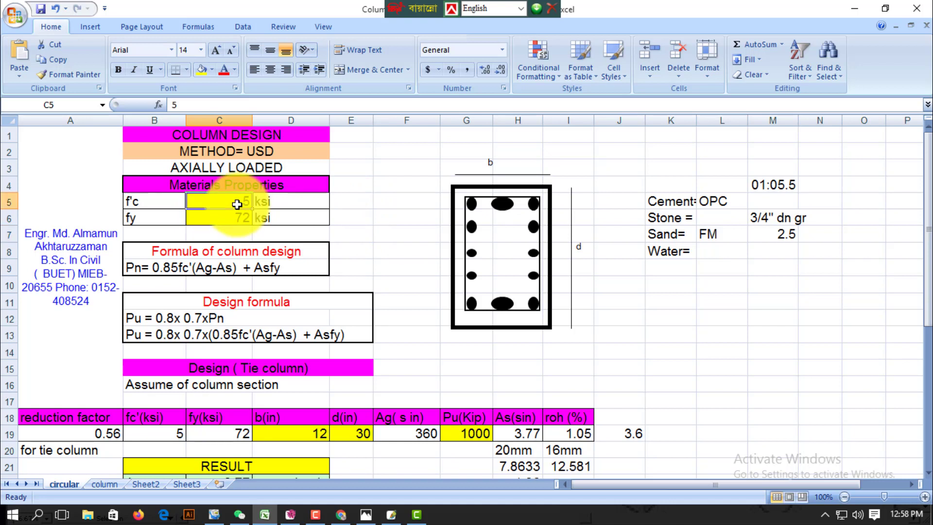
type("3.5")
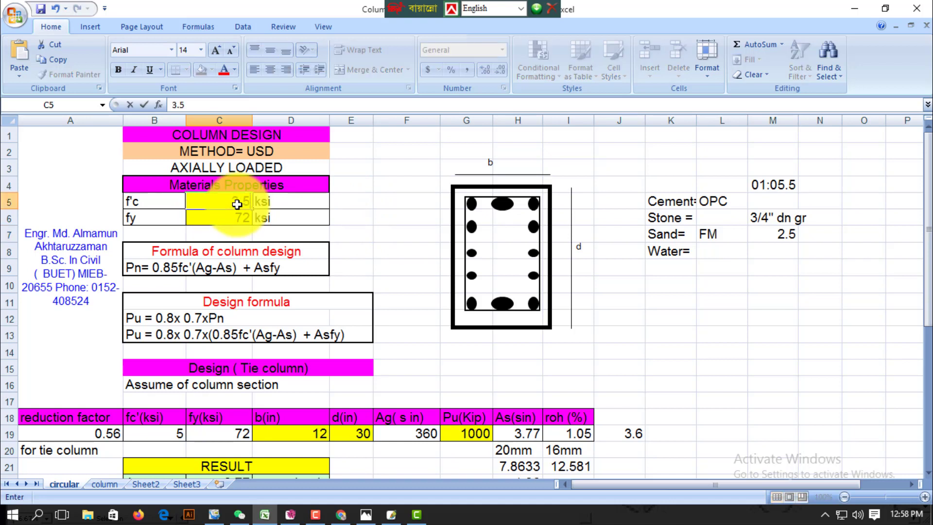
key("Return")
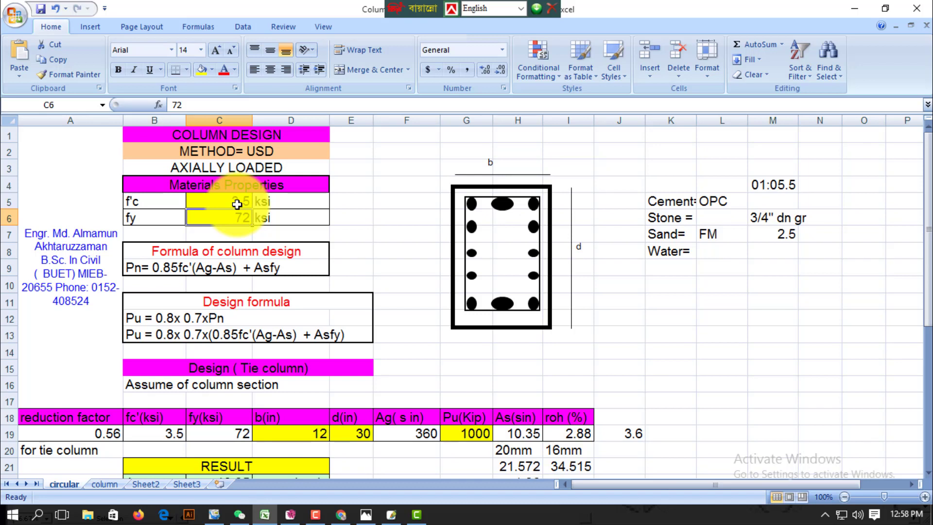
type("72")
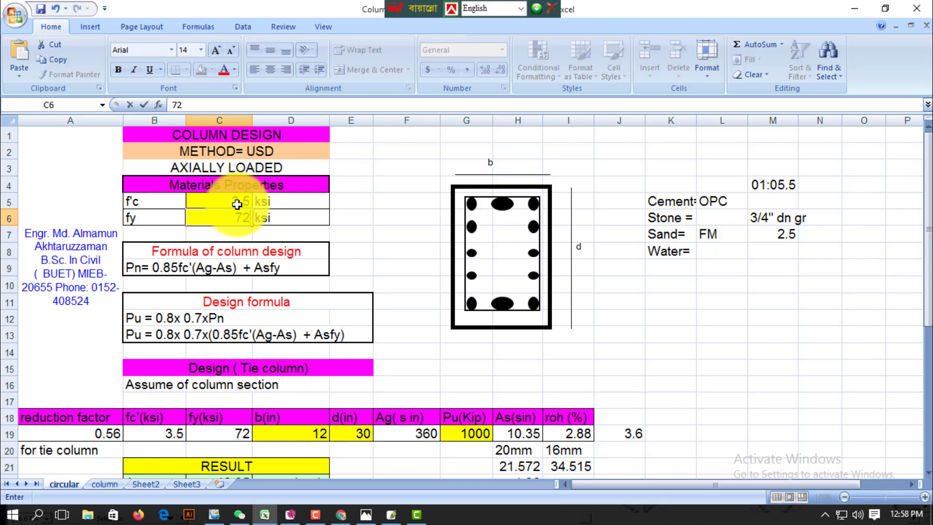
key("Return")
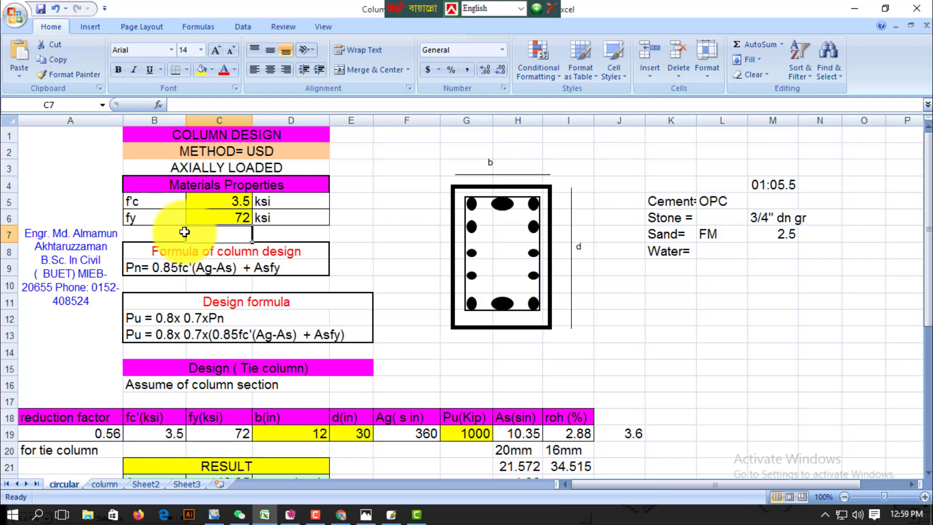
scroll(185, 235, "down", 2)
left_click(464, 337)
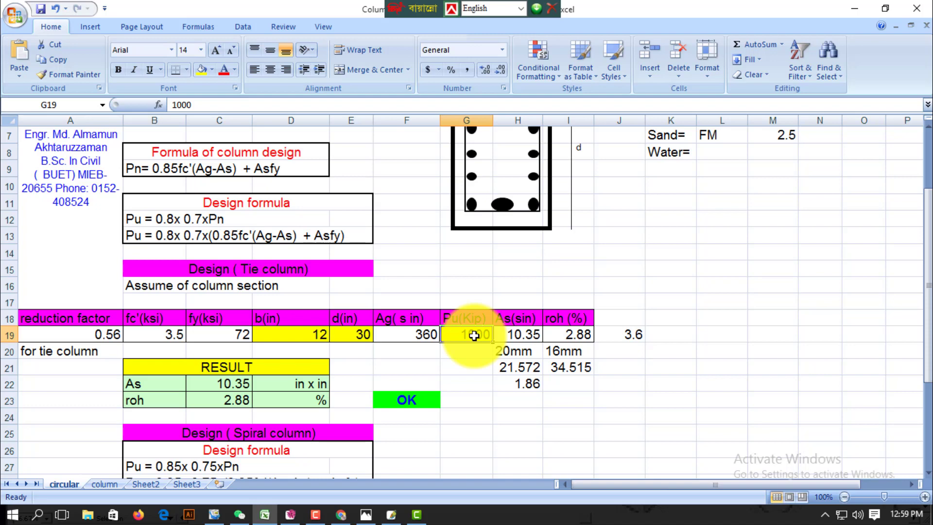
scroll(483, 291, "up", 2)
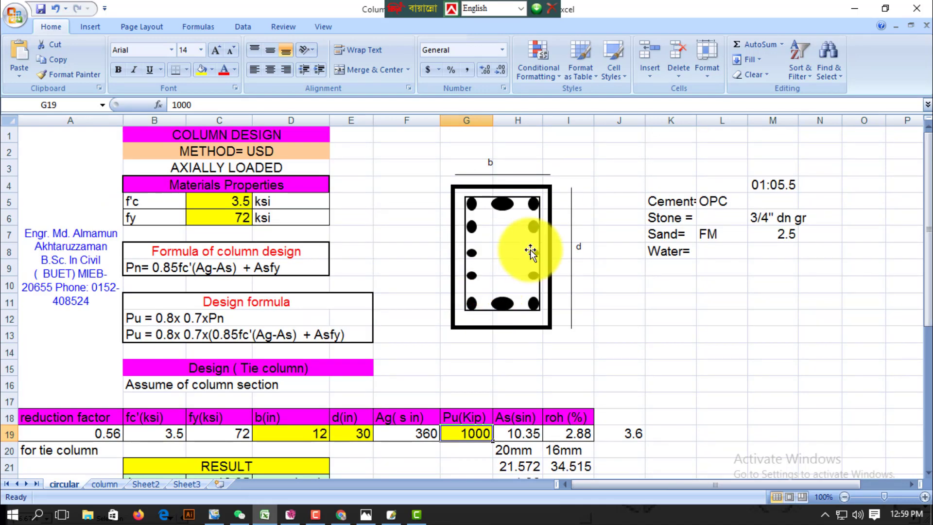
left_click(602, 171)
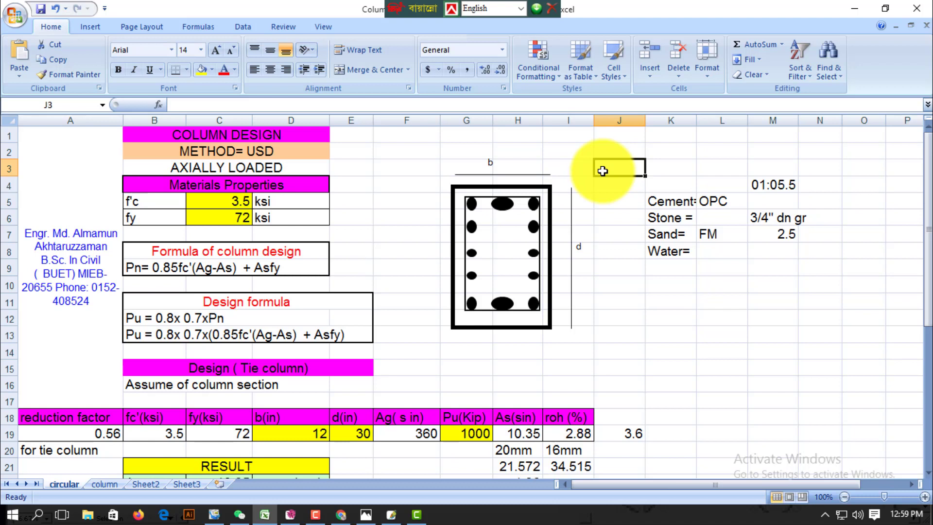
Add a minimum limit row in J11:L11 beside the column sketch, with the label min, the value 1 and the unit %
left_click(676, 299)
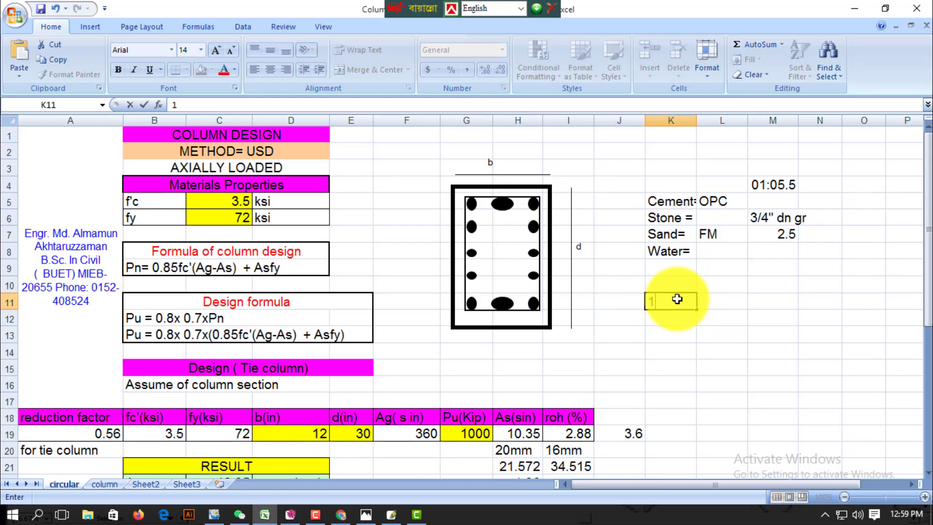
type("1")
key("Tab")
type("%")
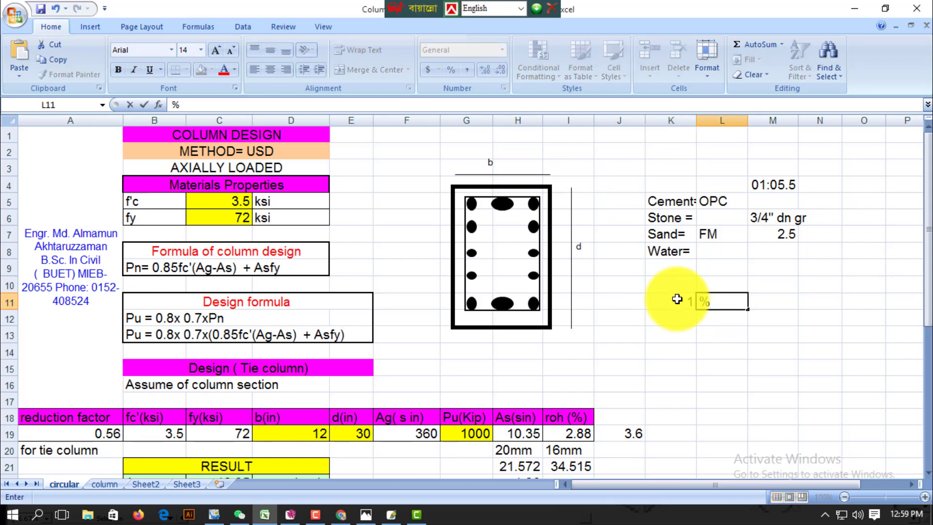
key("Return")
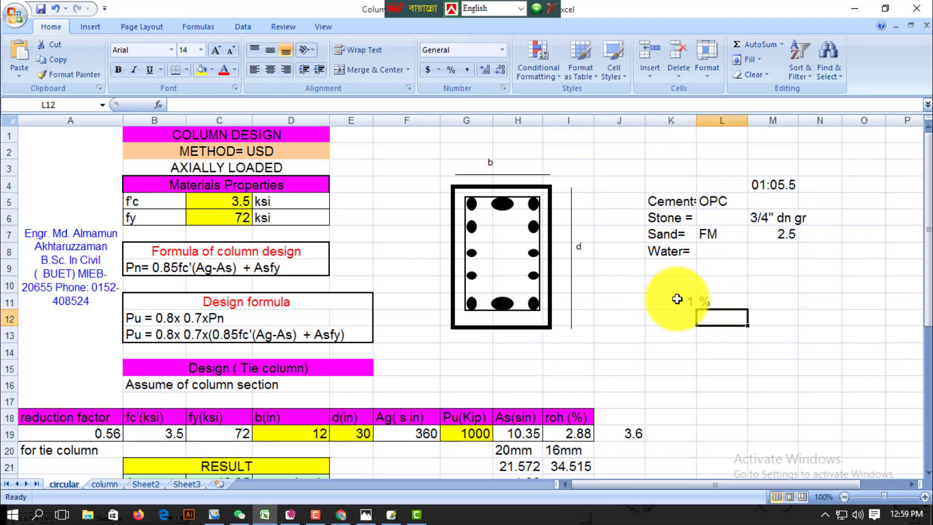
left_click(625, 304)
type("min")
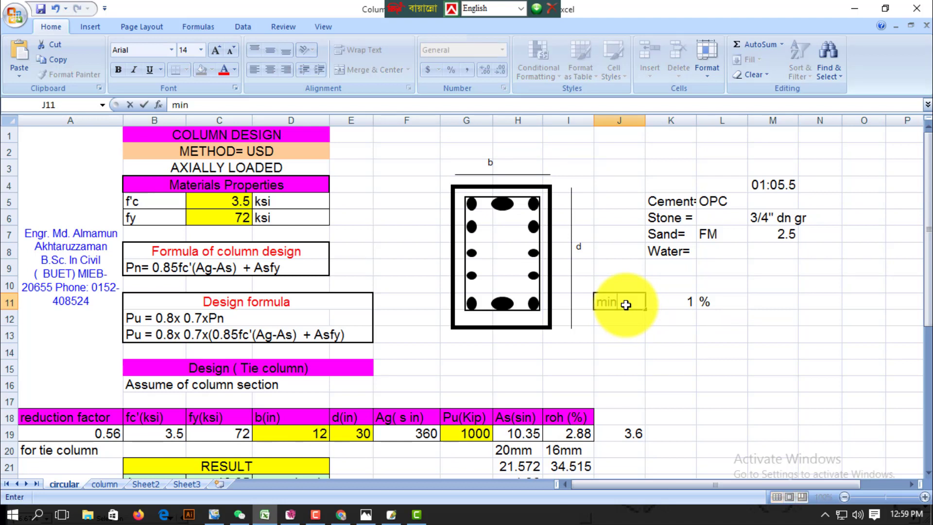
key("Return")
left_click_drag(625, 301, 708, 304)
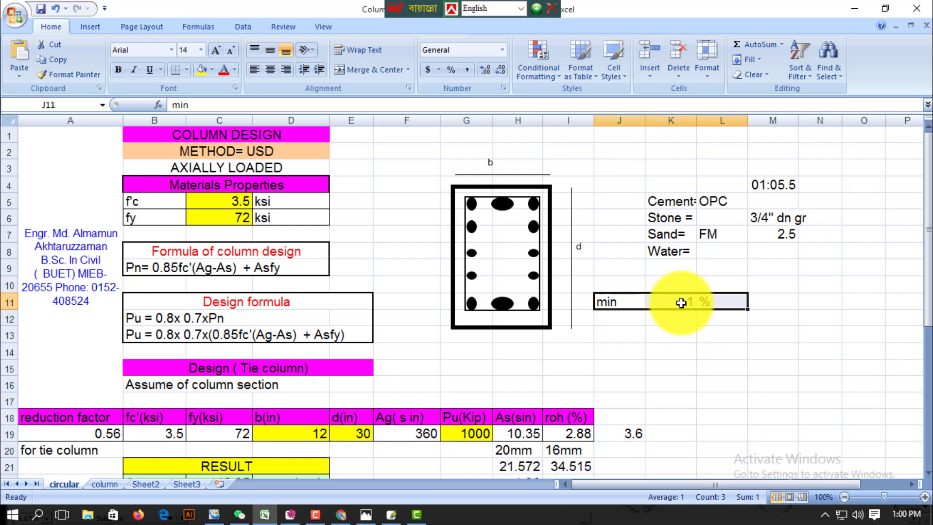
left_click(702, 331)
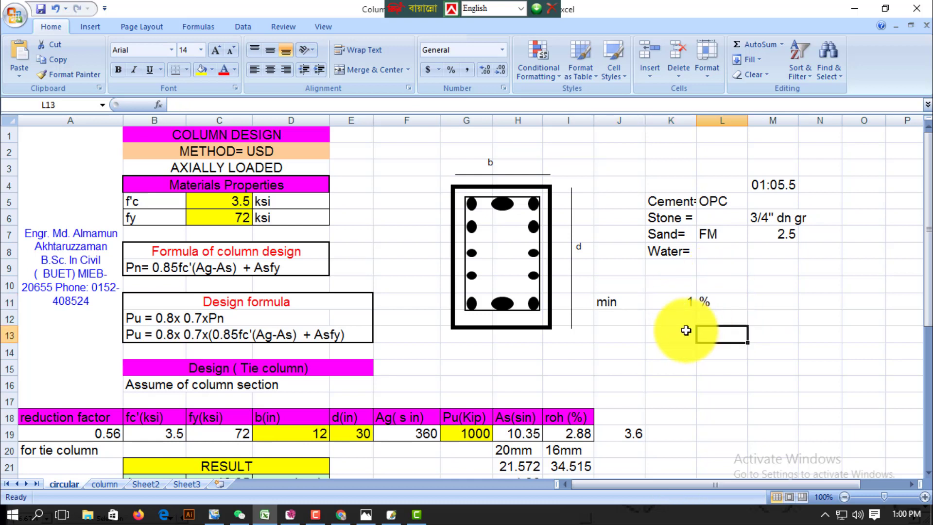
left_click_drag(611, 304, 710, 302)
left_click(670, 351)
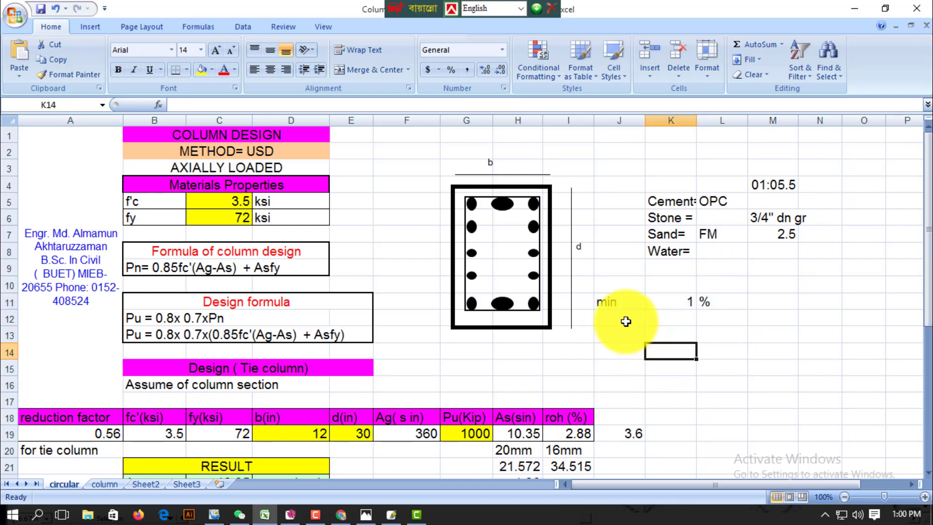
Add a maximum limit row in J12:L12 below the minimum, with the label Max, the value 8 and the unit %
left_click(625, 320)
type("Max")
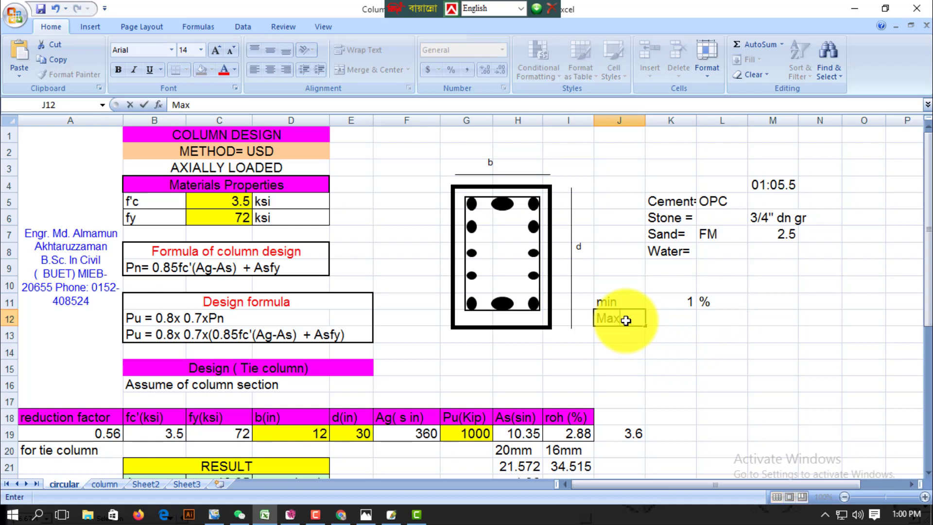
key("Tab")
type("8")
key("Tab")
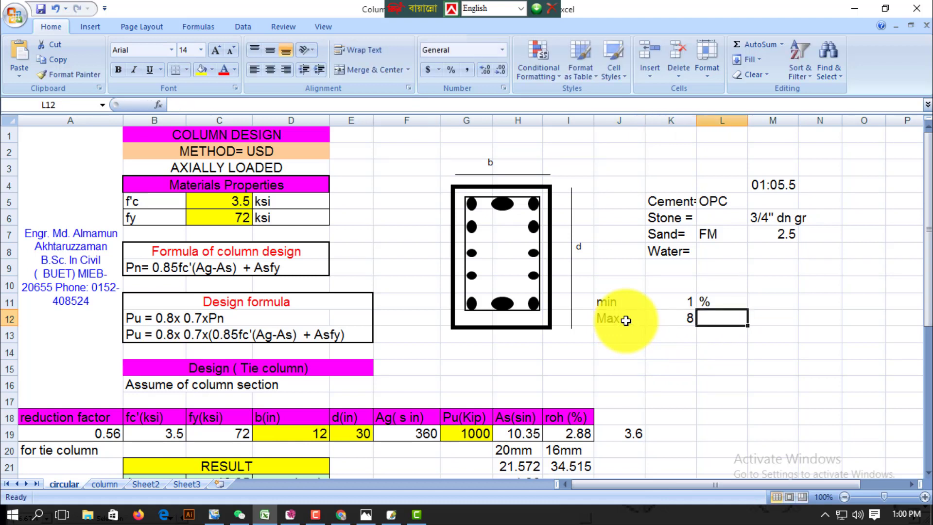
type("%")
left_click_drag(598, 302, 702, 315)
left_click(675, 335)
left_click(635, 302)
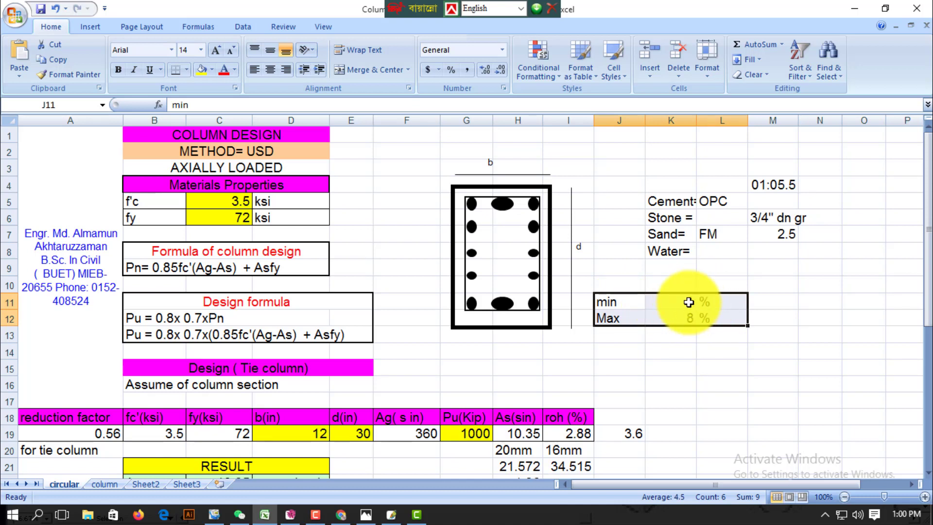
left_click(671, 349)
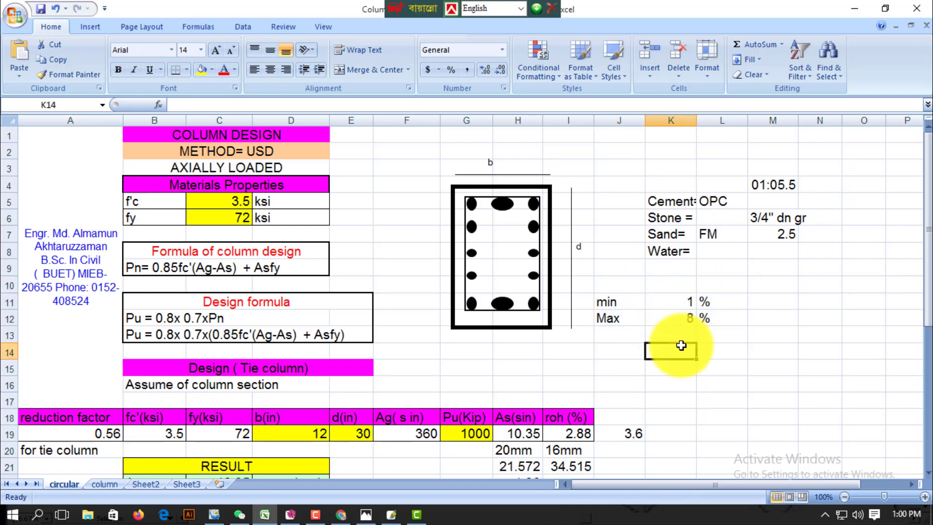
left_click(670, 303)
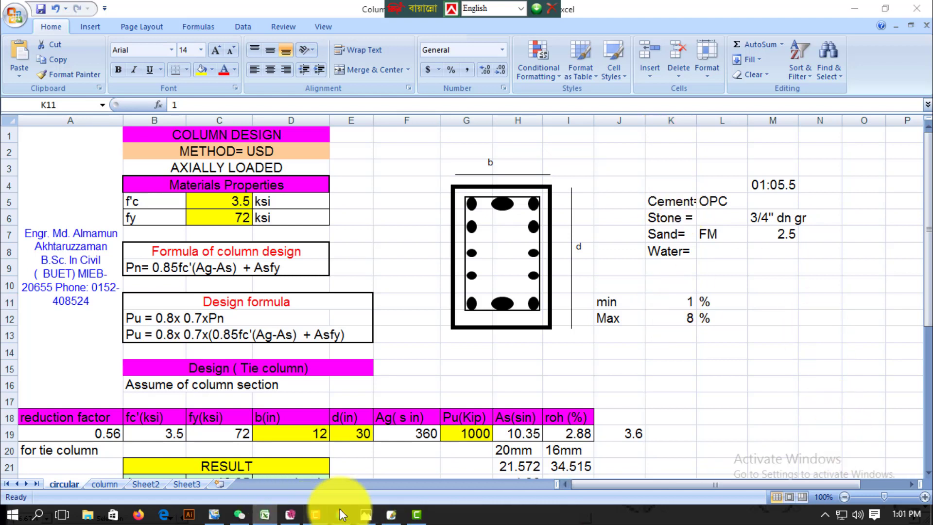
left_click(315, 514)
left_click(847, 447)
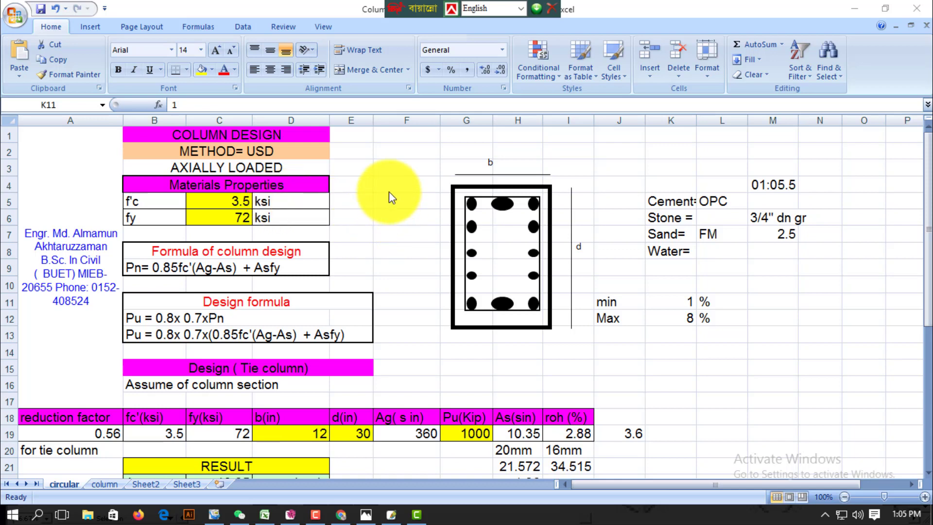
scroll(391, 197, "down", 3)
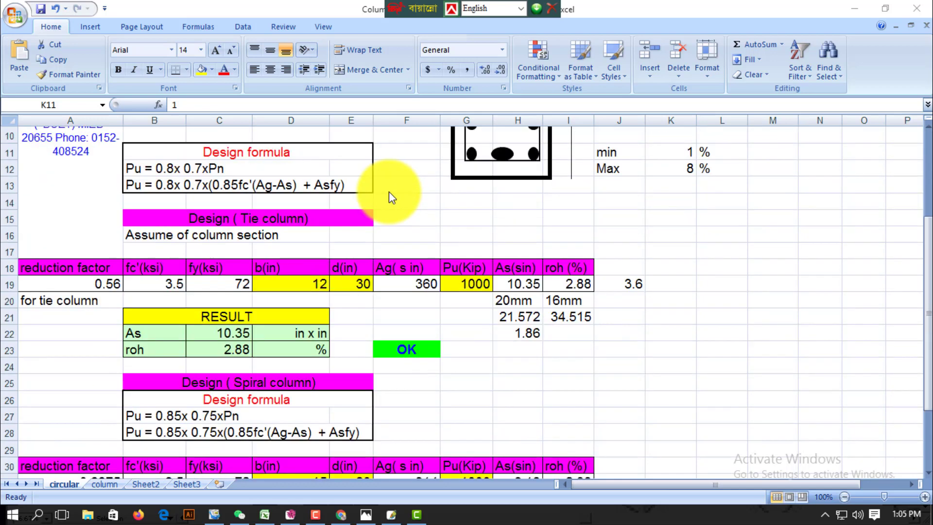
scroll(388, 195, "up", 3)
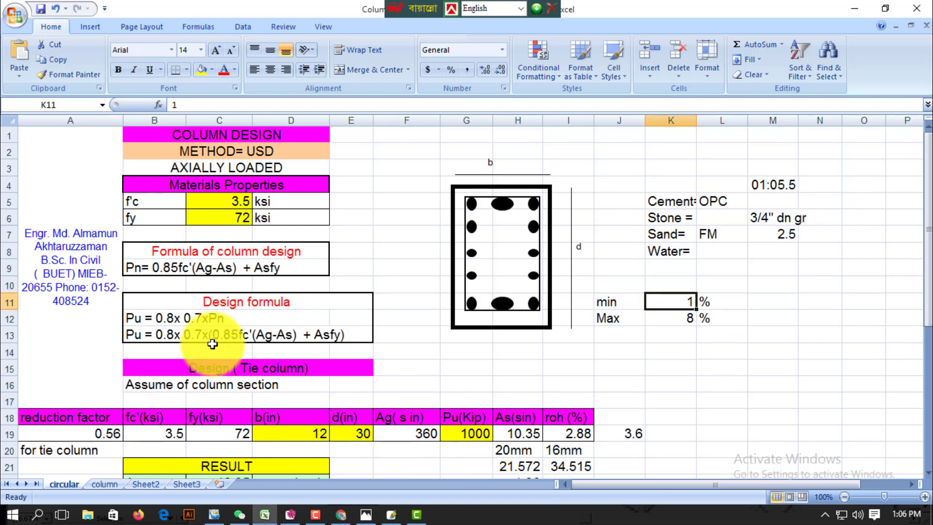
Compare the spreadsheet's material values and Pn formula with the Pn and Pu equations in Illustrator, and return to the design formulas in Excel
left_click(226, 202)
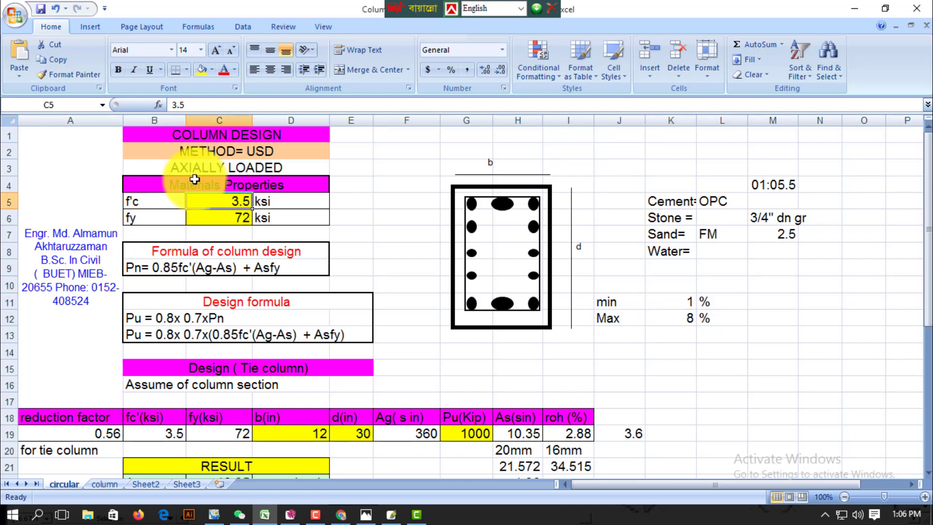
left_click(219, 219)
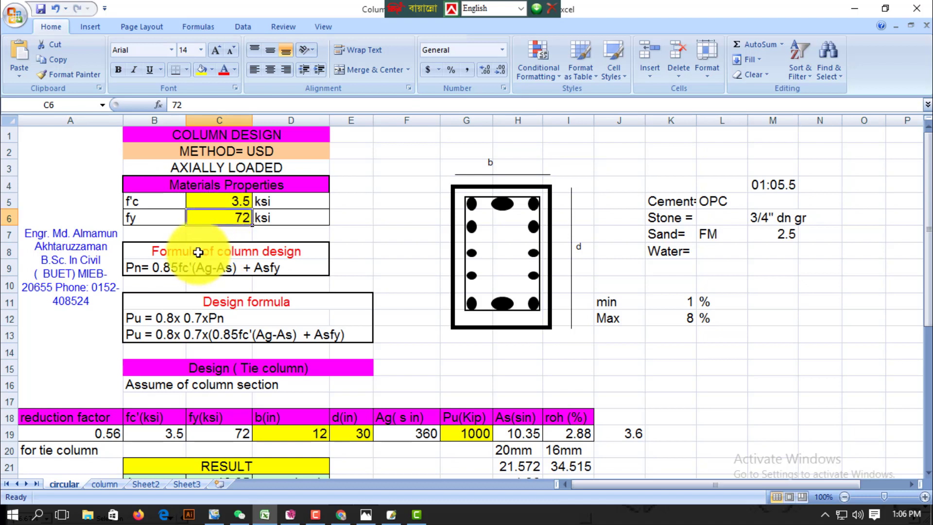
left_click(141, 266)
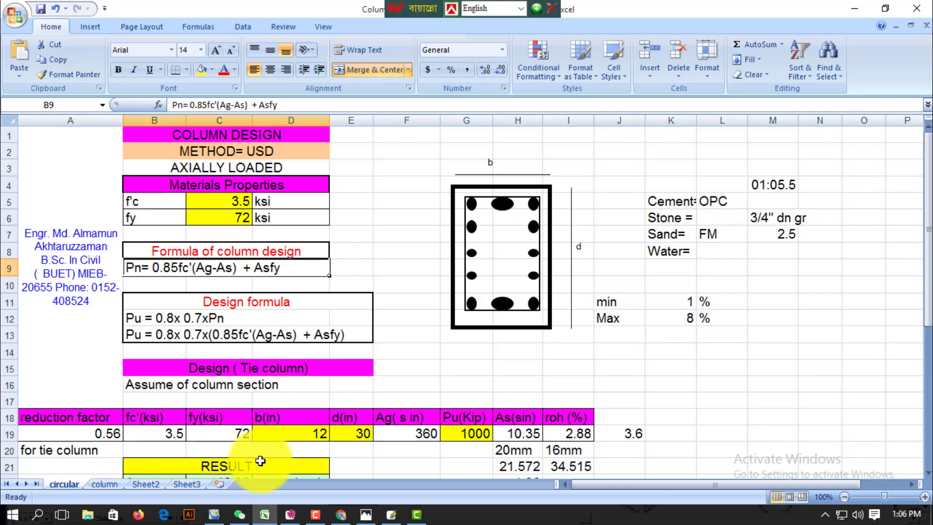
left_click(291, 519)
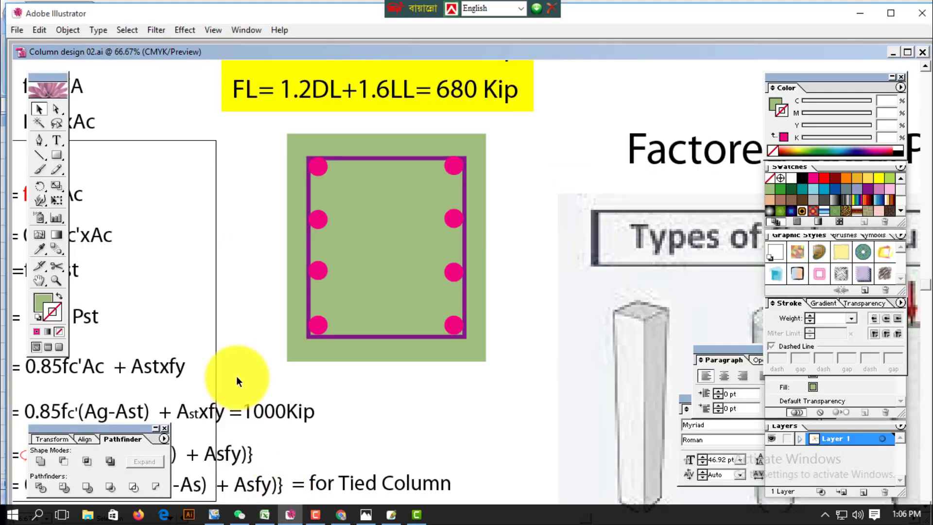
scroll(149, 336, "down", 3)
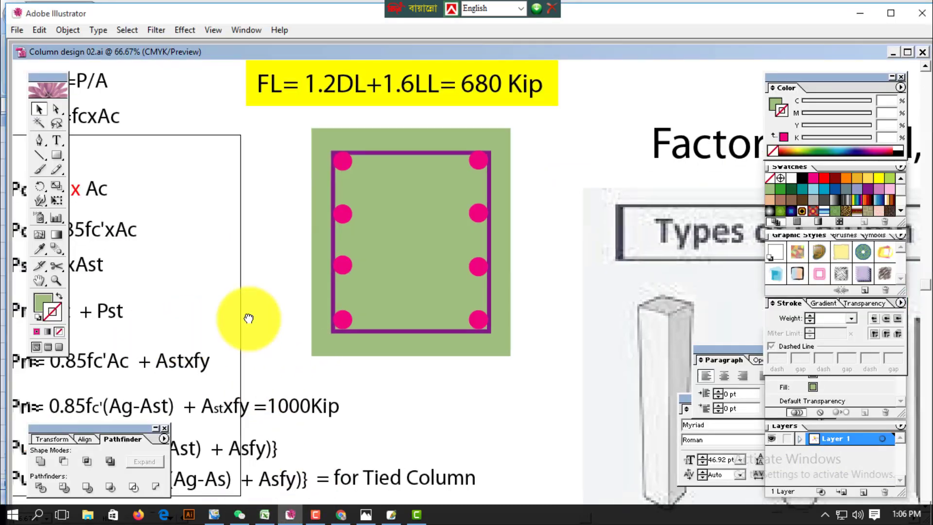
scroll(531, 188, "left", 4)
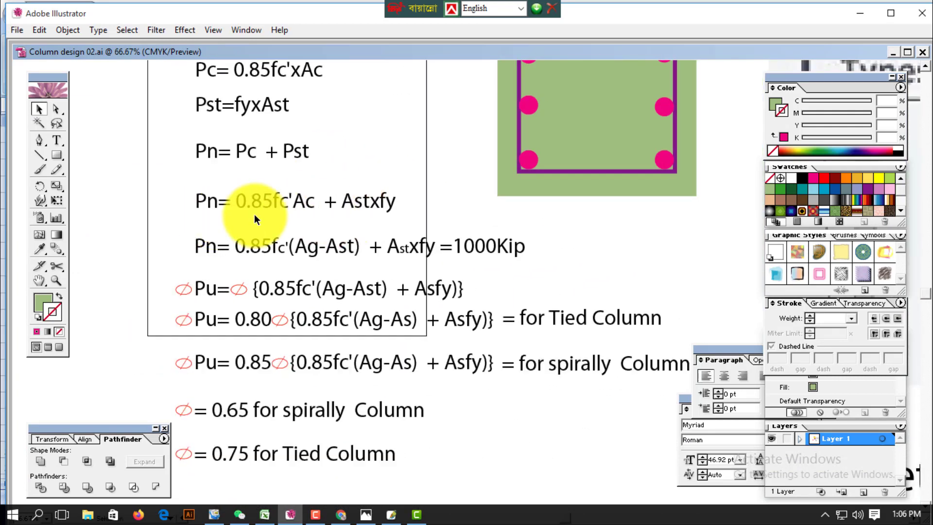
scroll(272, 204, "down", 1)
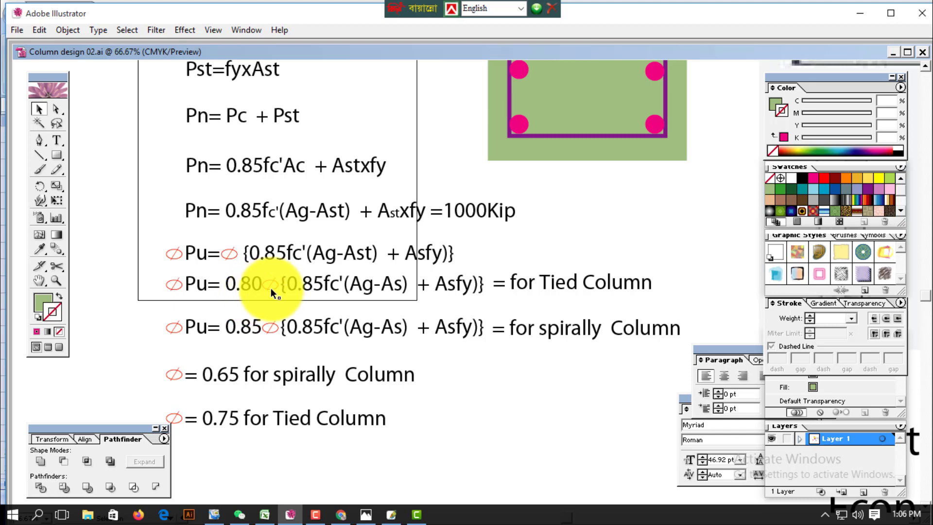
left_click(264, 514)
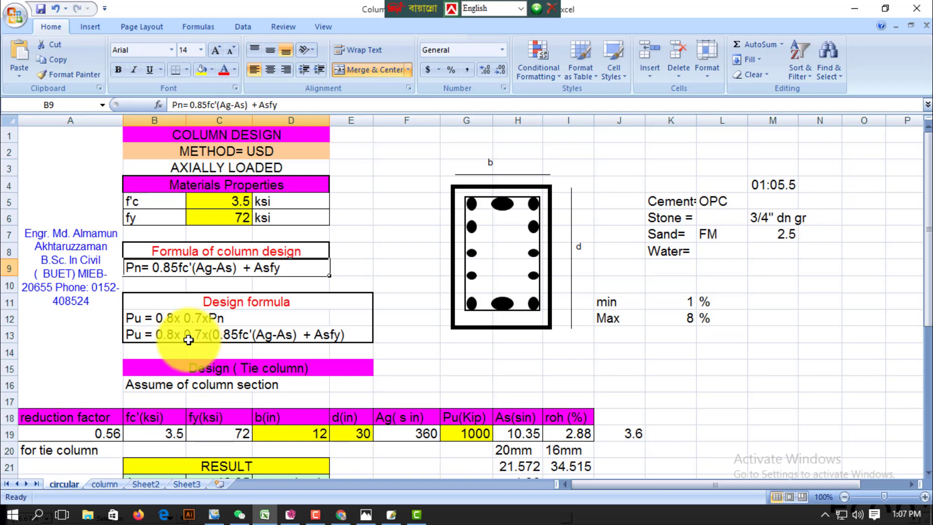
scroll(204, 333, "down", 1)
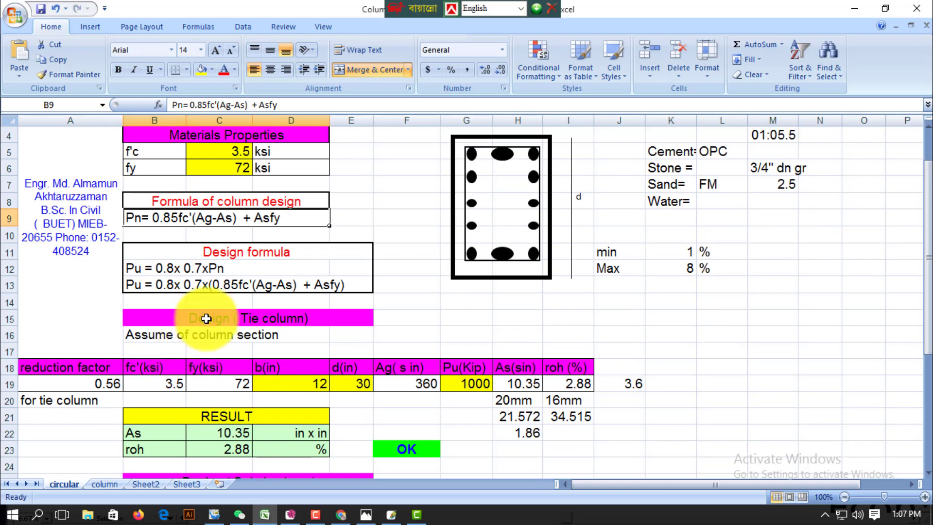
Examine the reduction factor and section cells of the tie column table, and trace the f'c reference back to the material properties
left_click(209, 320)
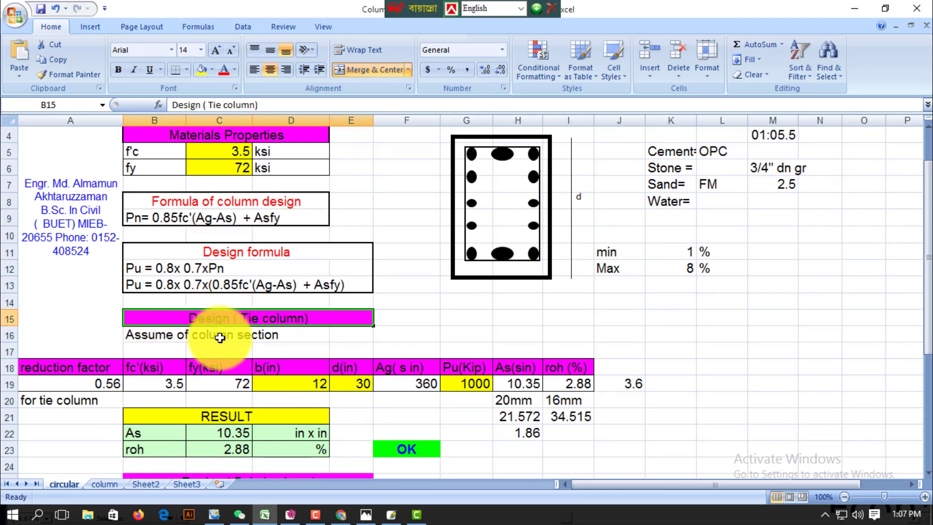
scroll(185, 330, "down", 1)
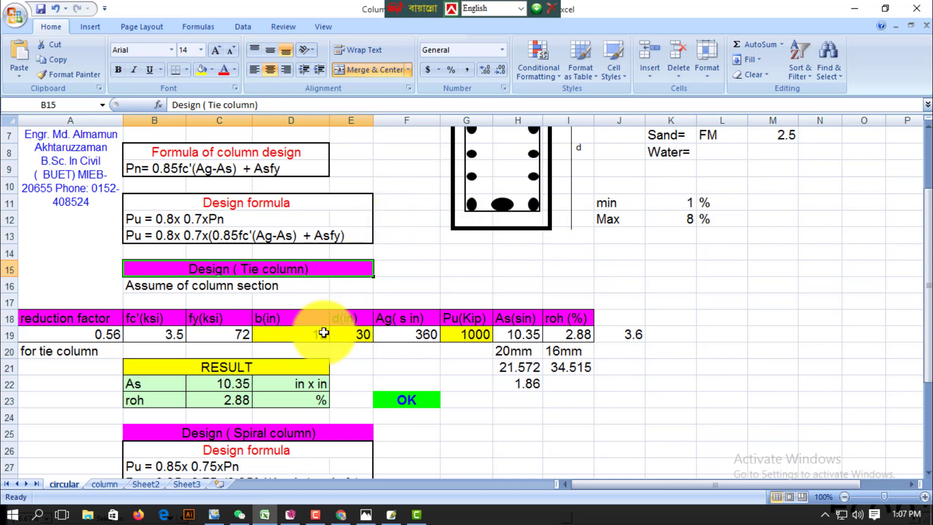
left_click(354, 334)
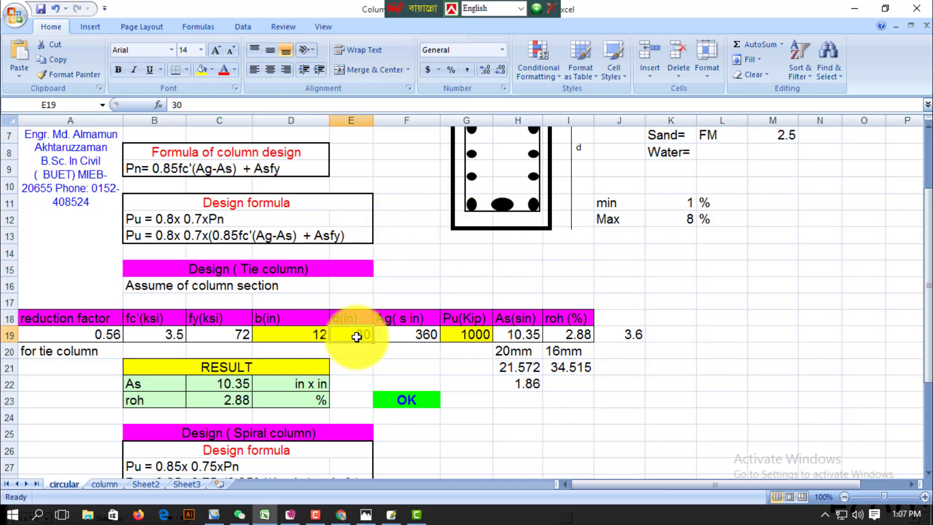
left_click(92, 322)
left_click(87, 335)
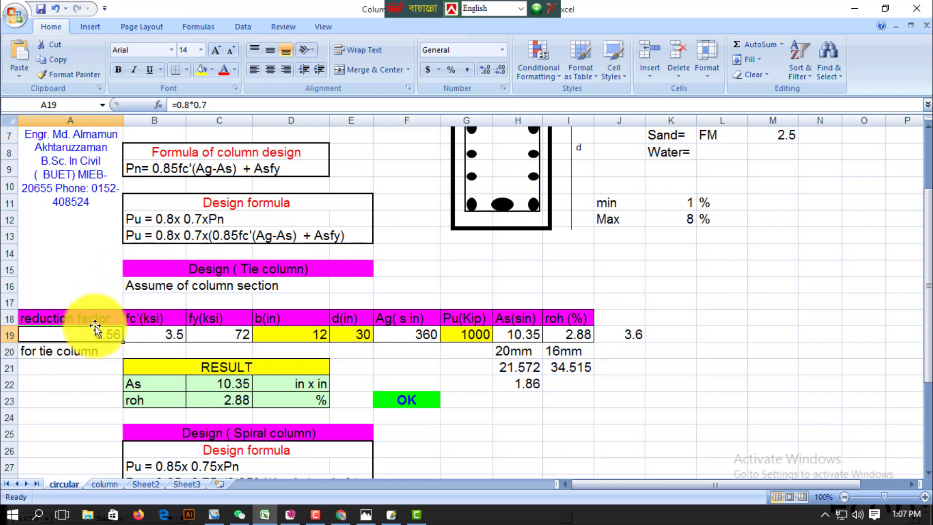
left_click(162, 339)
scroll(161, 338, "up", 2)
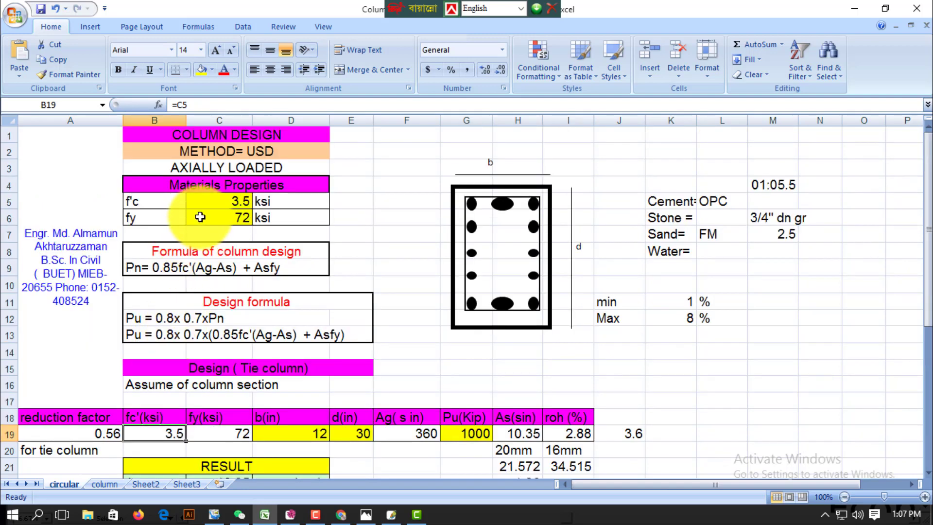
scroll(198, 260, "down", 2)
left_click(210, 95)
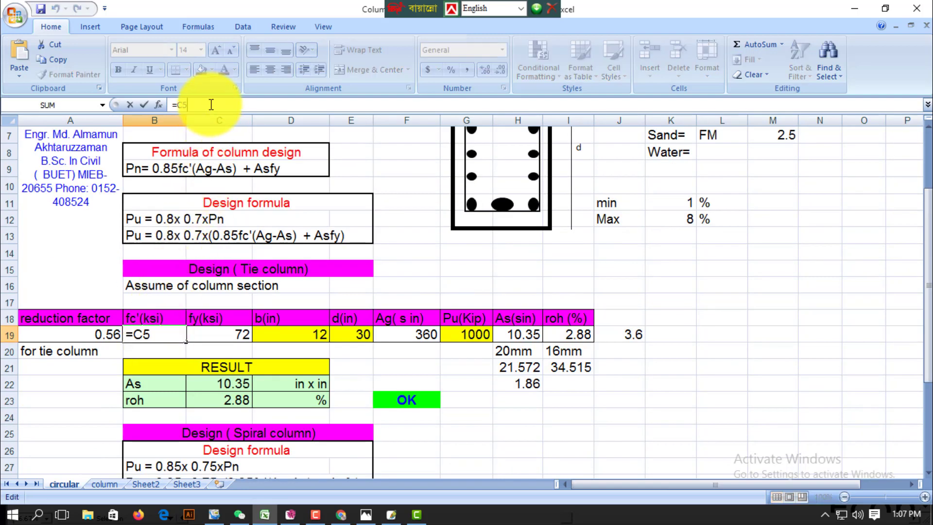
key("Return")
scroll(340, 311, "up", 2)
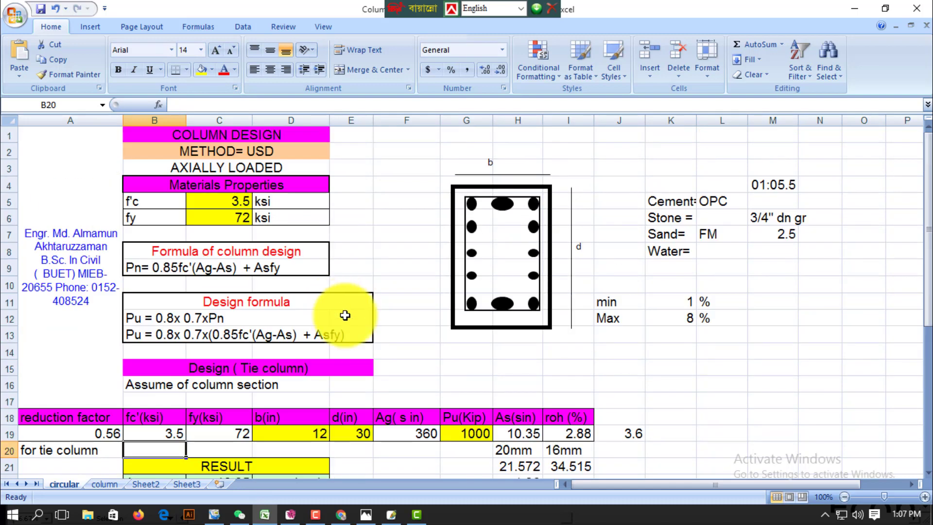
left_click(221, 204)
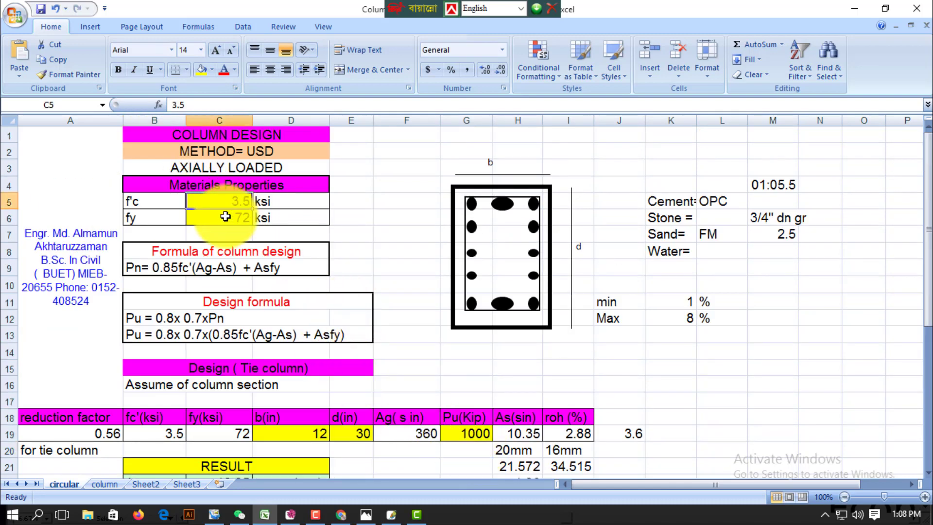
left_click(225, 216)
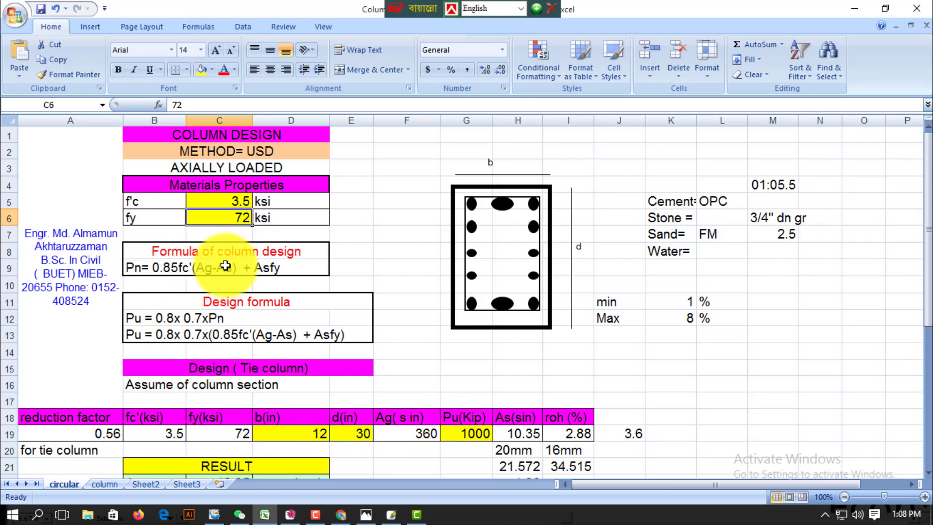
Try 3 ksi for f'c in C5 and 60 ksi for fy in C6, and undo both changes
left_click(239, 202)
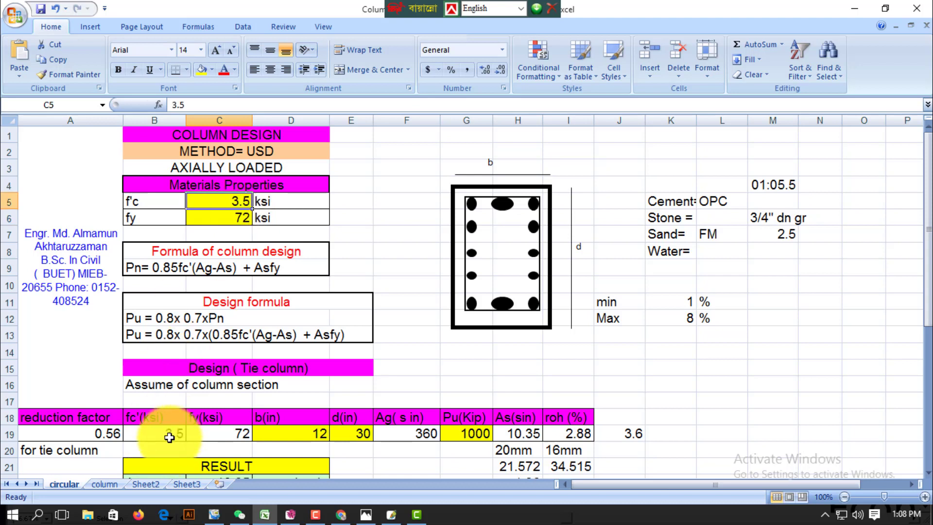
type("3")
key("Return")
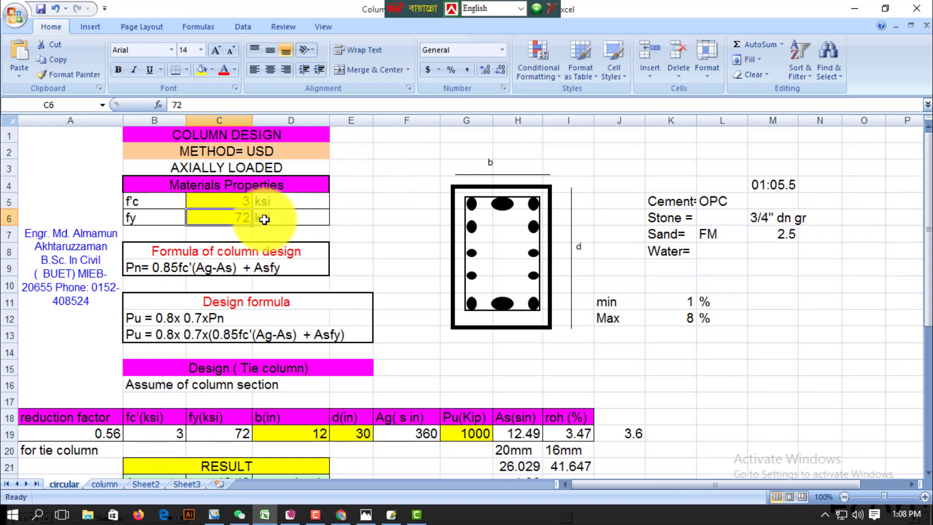
type("60")
key("Return")
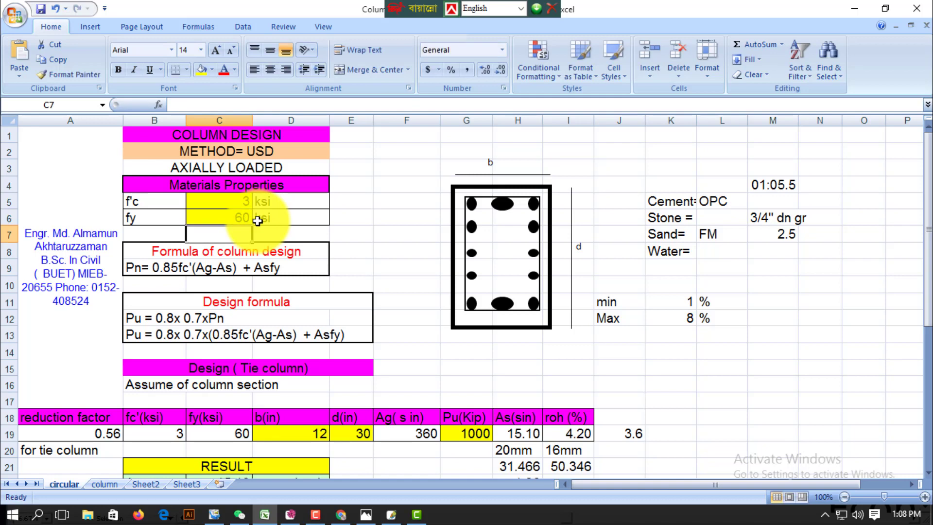
key("ctrl+z")
key("ctrl+z")
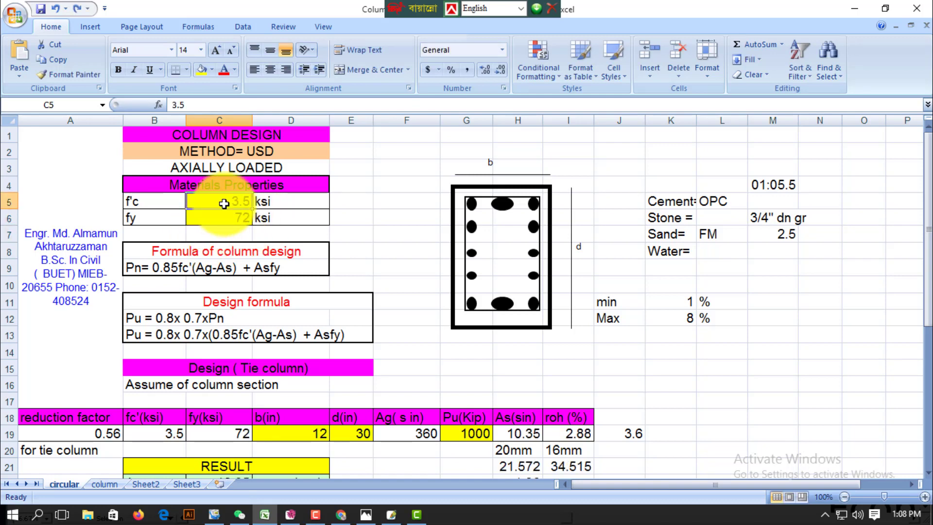
Center the text of header row 18 in the tie column design table
scroll(212, 272, "down", 1)
scroll(224, 340, "down", 1)
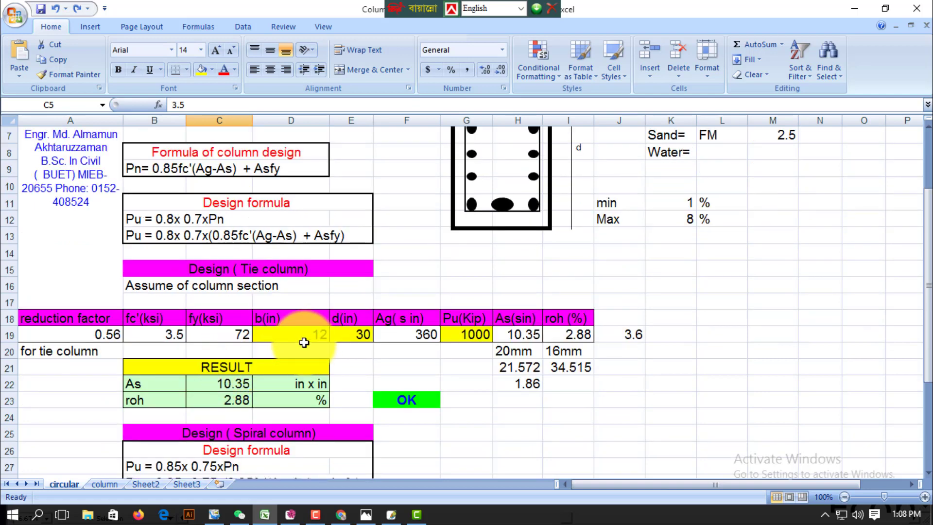
left_click(11, 319)
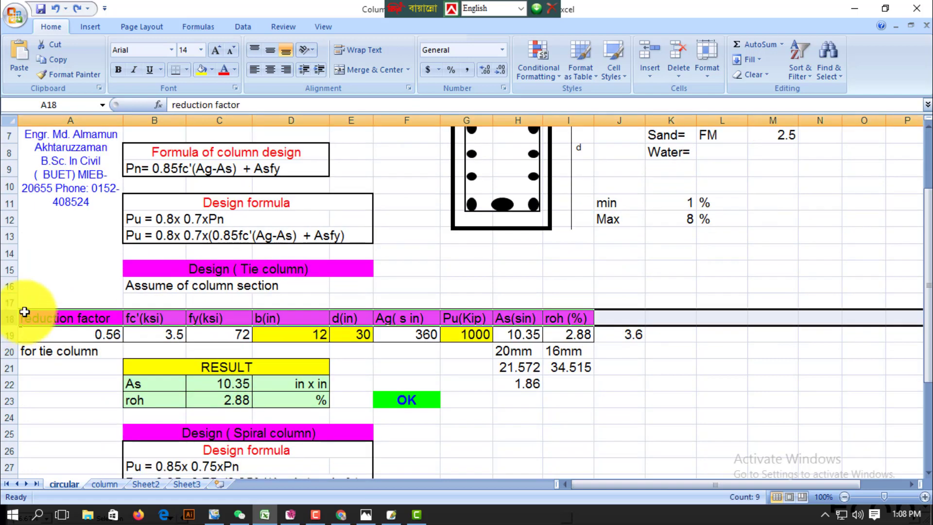
left_click(270, 70)
left_click(352, 350)
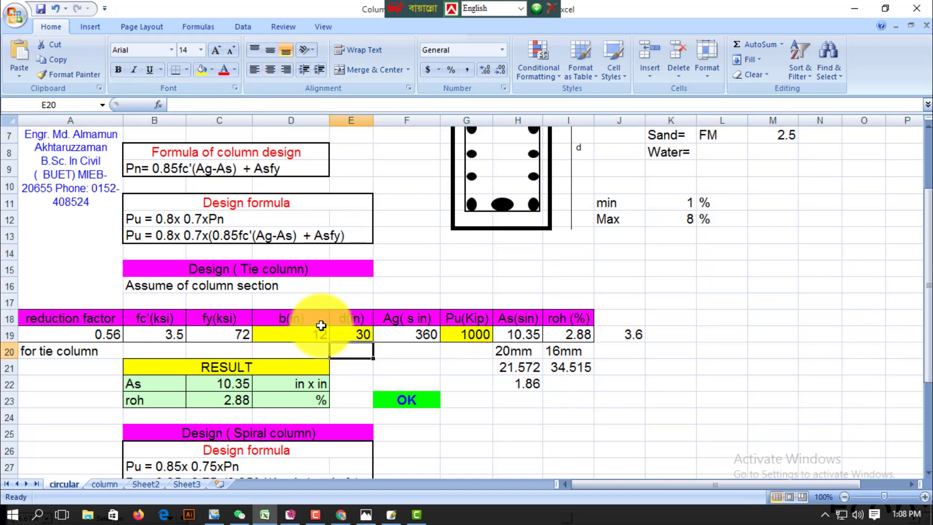
Compare the b and d dimensions on the column sketch with the section width cell D19
scroll(399, 262, "up", 1)
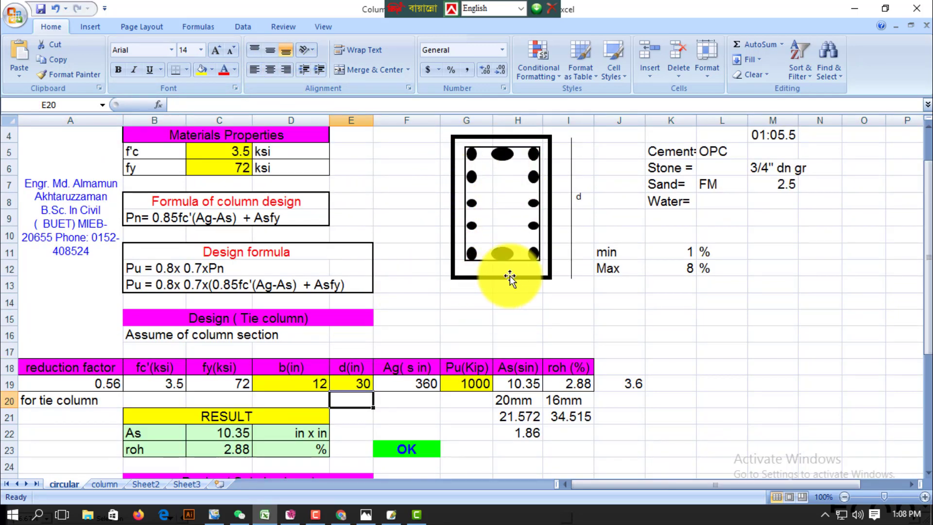
scroll(510, 260, "up", 1)
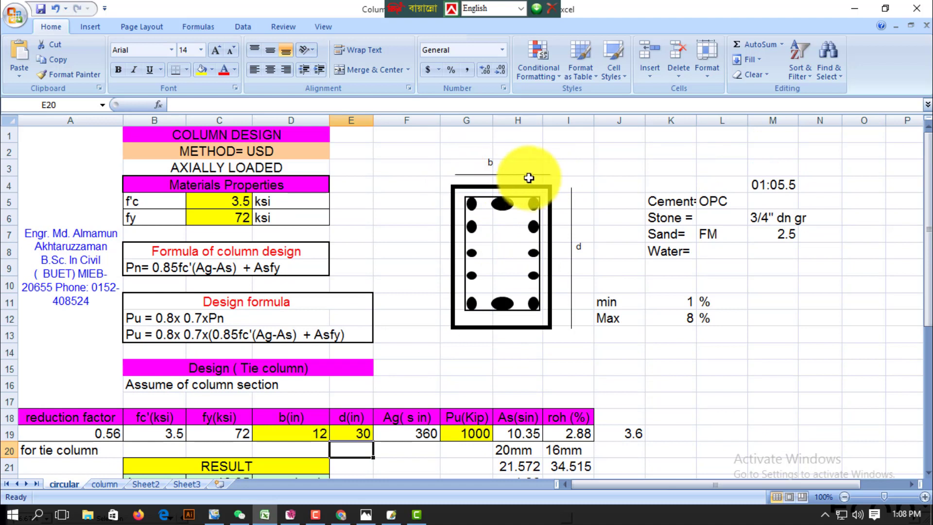
left_click(525, 174)
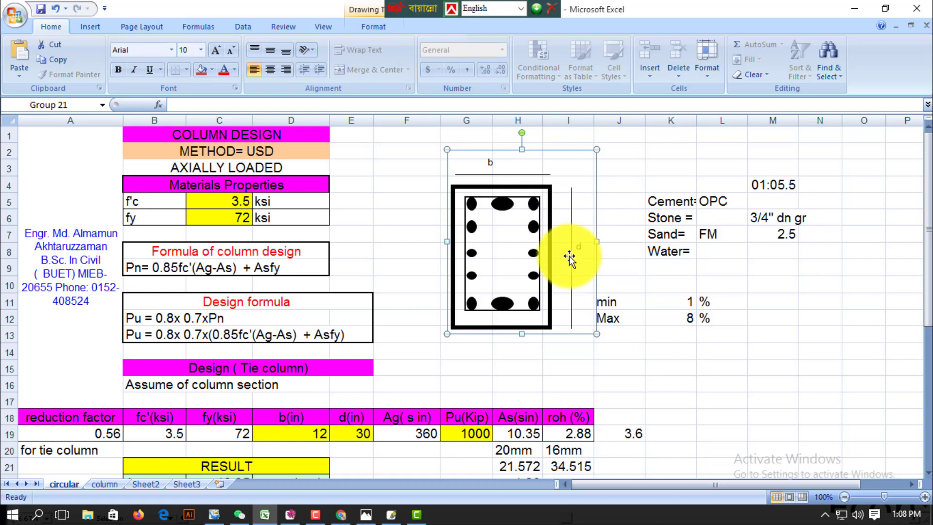
scroll(491, 175, "down", 1)
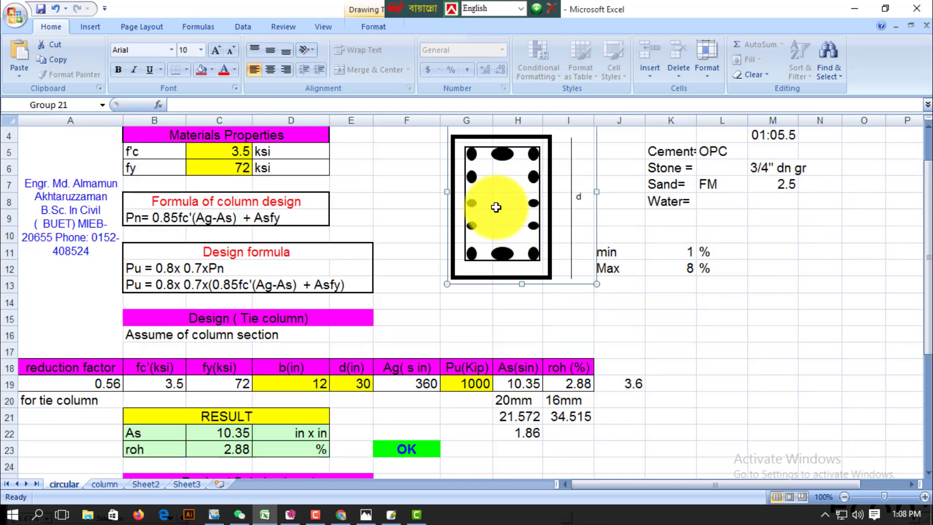
left_click(303, 387)
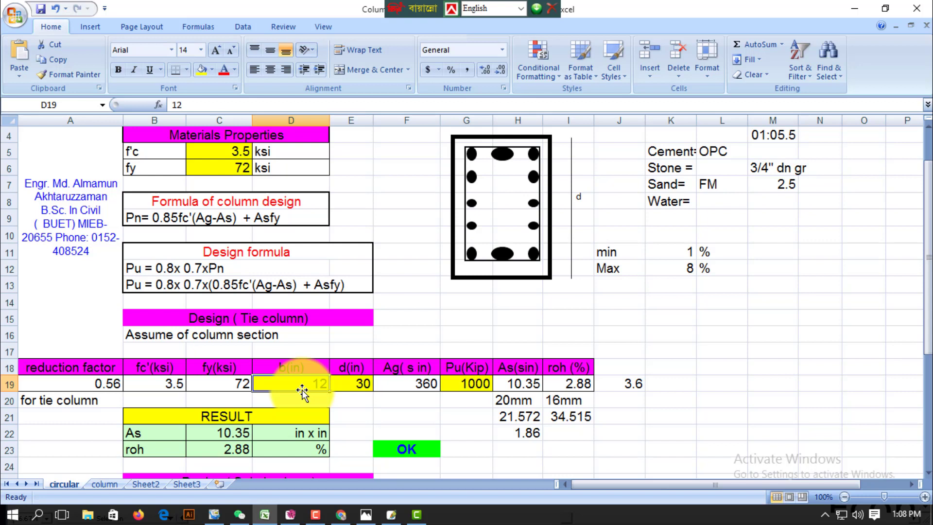
Set the column depth d in E19 to 10 in and check the Ag formula in F19
left_click(342, 385)
type("10")
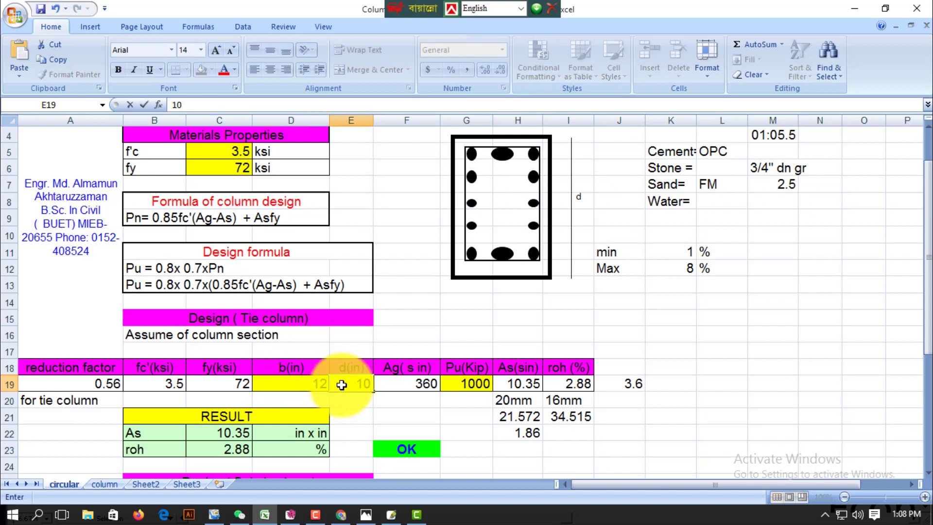
key("Return")
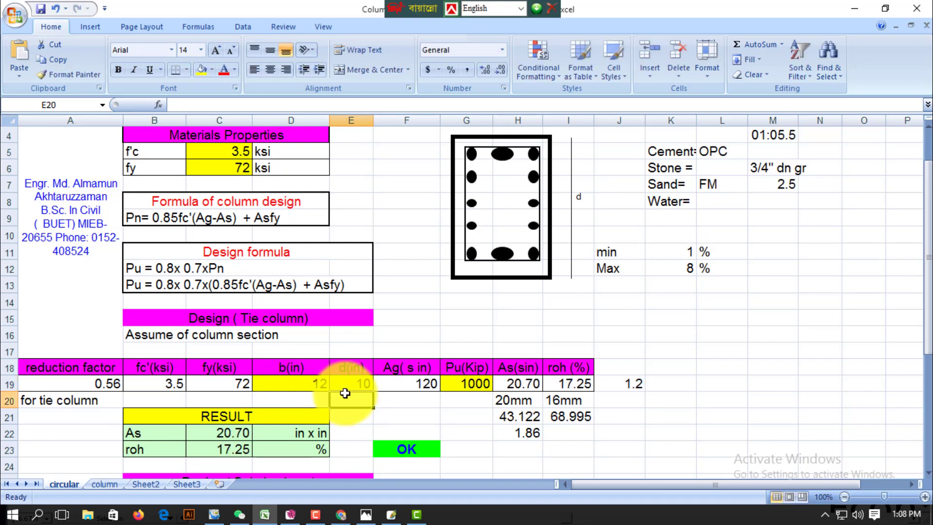
left_click(416, 382)
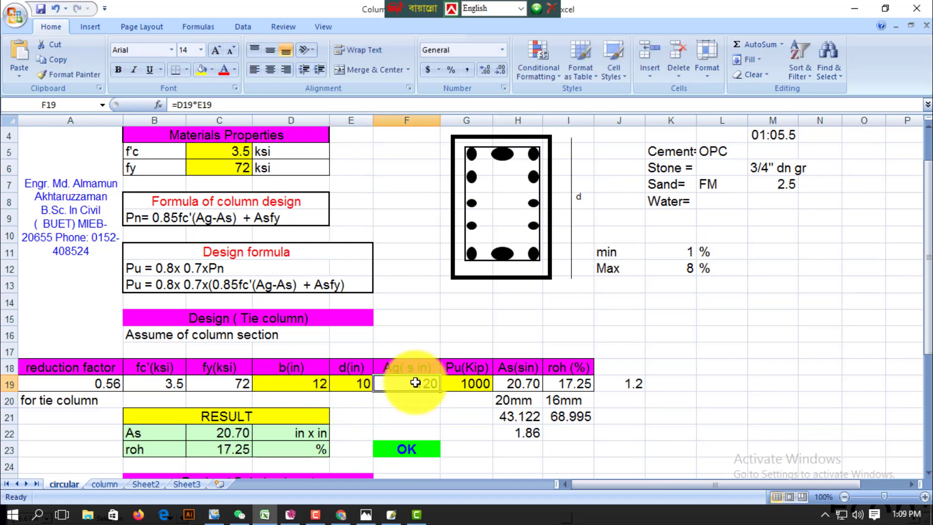
Set the column depth d in E19 to 12 in and check the gross area and section dimension cells
left_click(345, 384)
type("12")
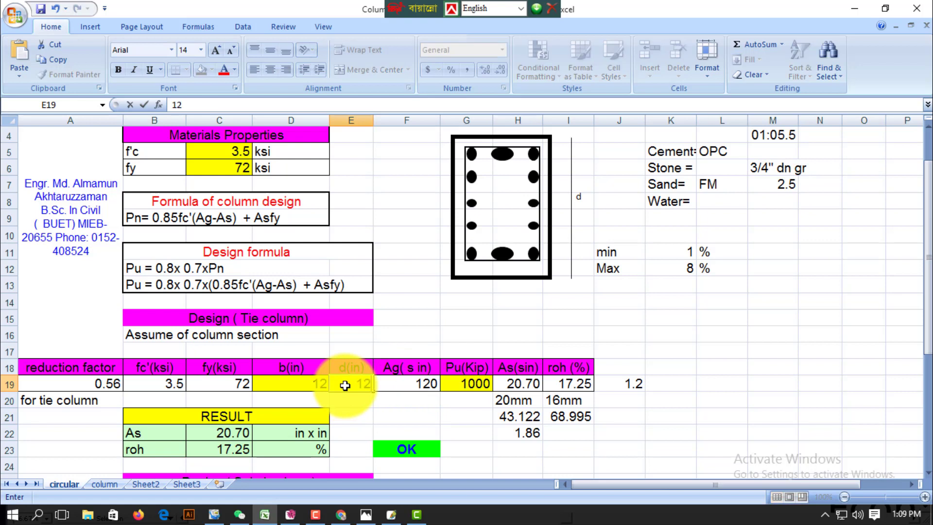
key("Return")
left_click(416, 383)
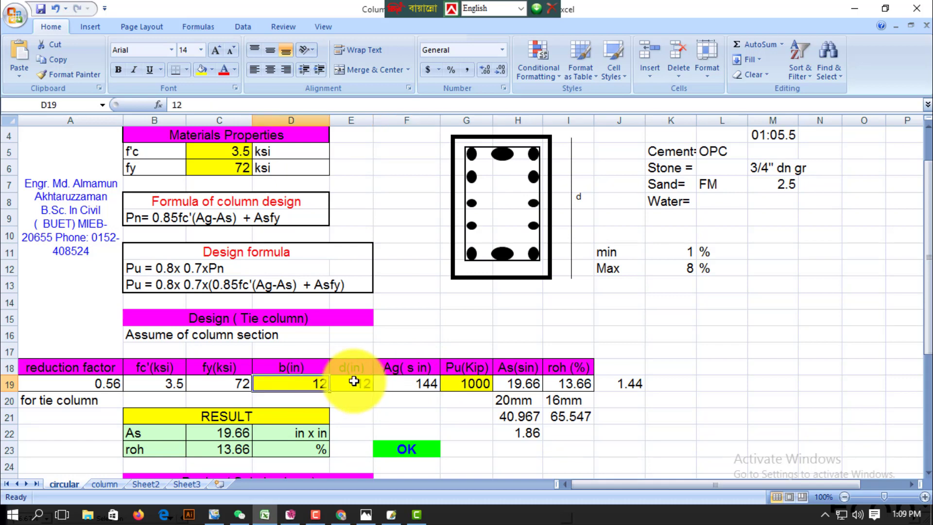
left_click(357, 384)
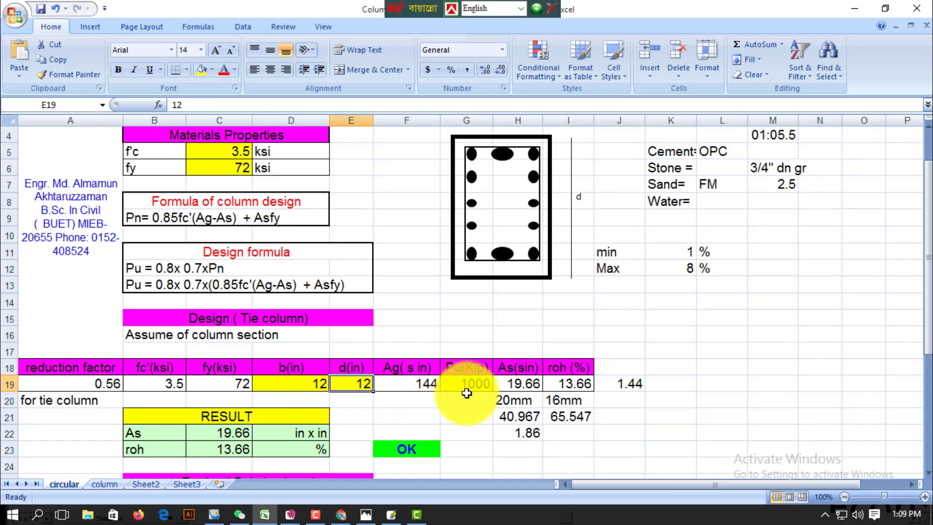
Examine the Ag, Pu, As and roh cells in row 19, and compare roh with the min and Max limits in J11:L12
scroll(466, 394, "down", 1)
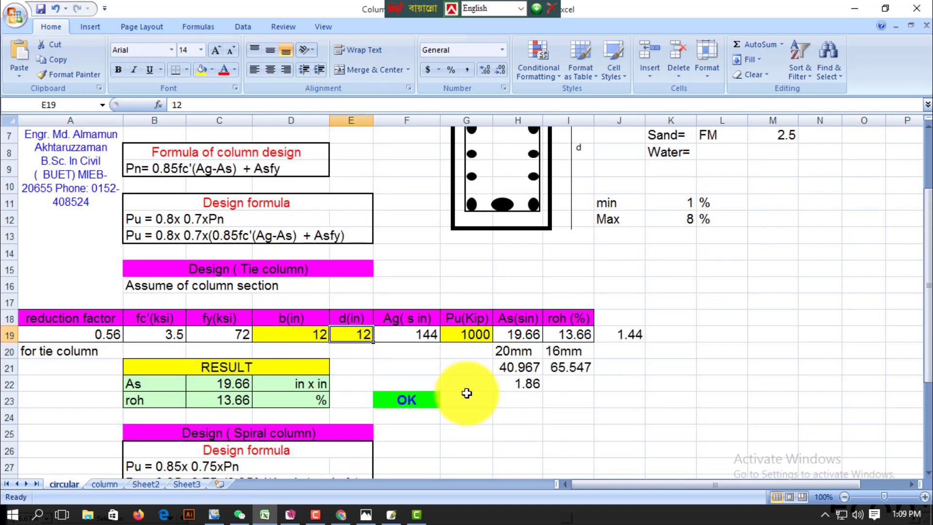
left_click(428, 336)
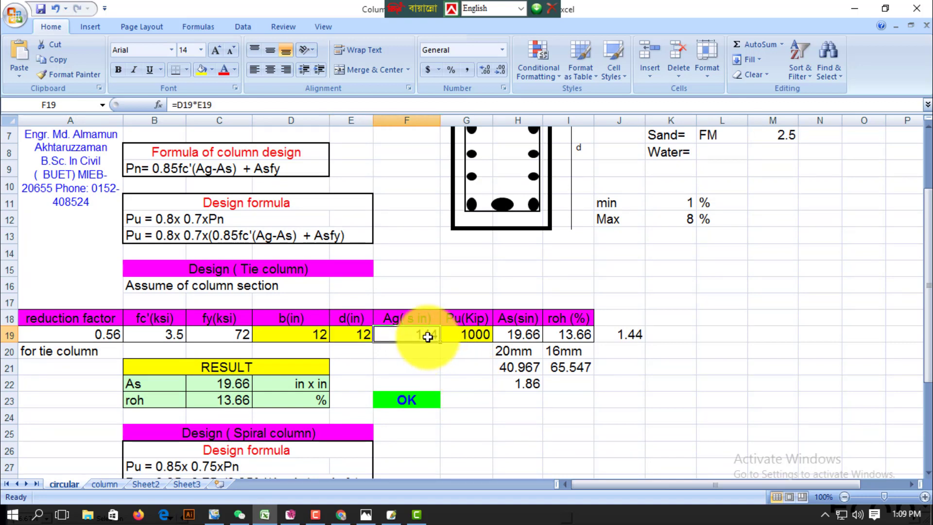
left_click(464, 337)
left_click(520, 339)
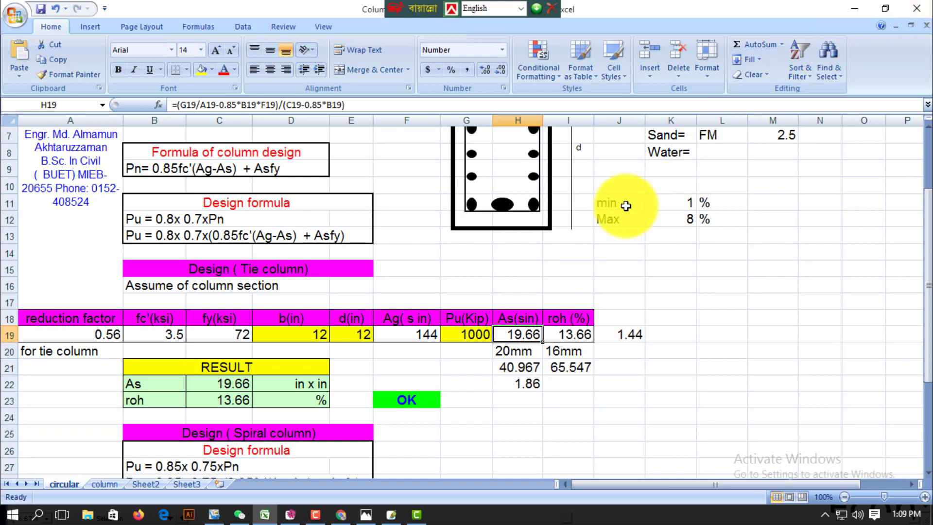
left_click_drag(625, 202, 718, 216)
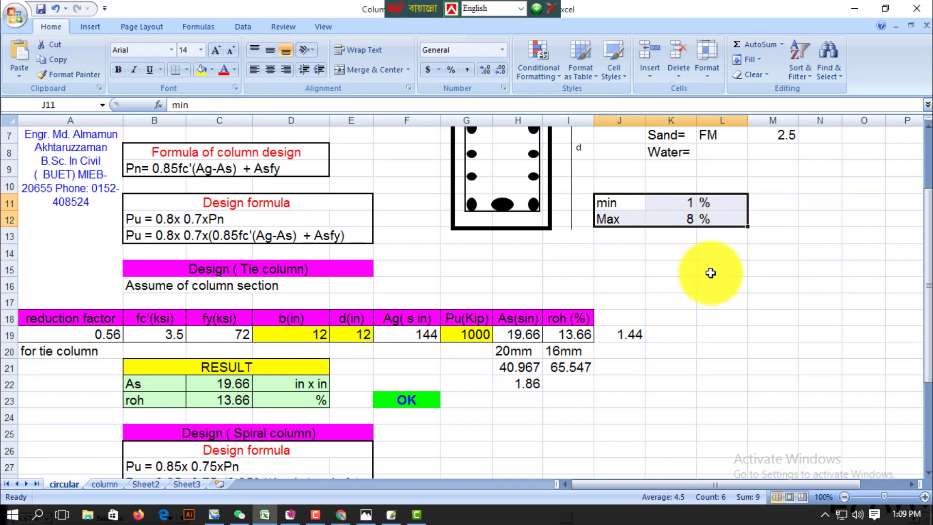
left_click(583, 334)
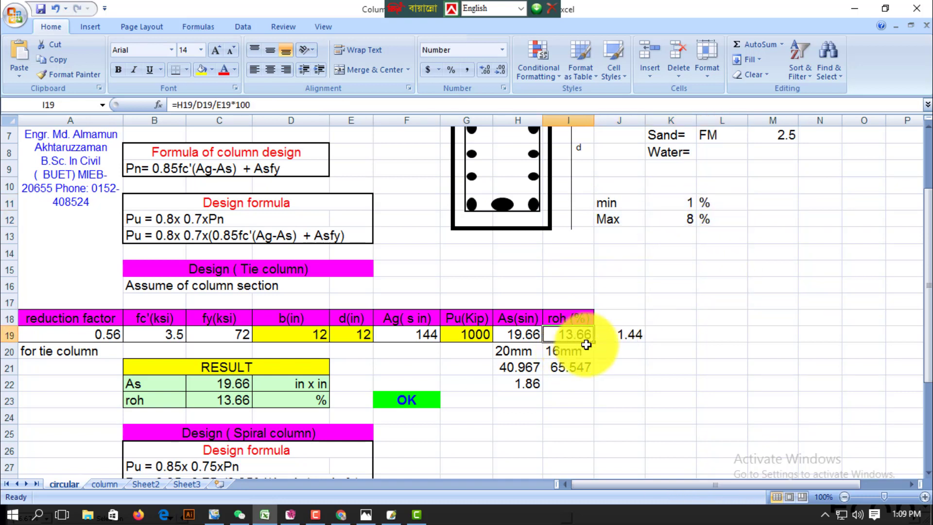
left_click(675, 221)
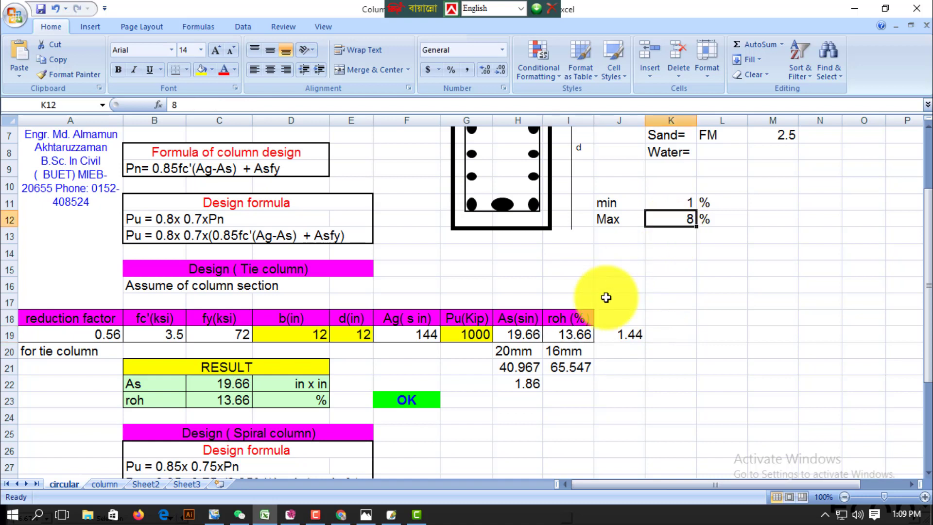
left_click(577, 338)
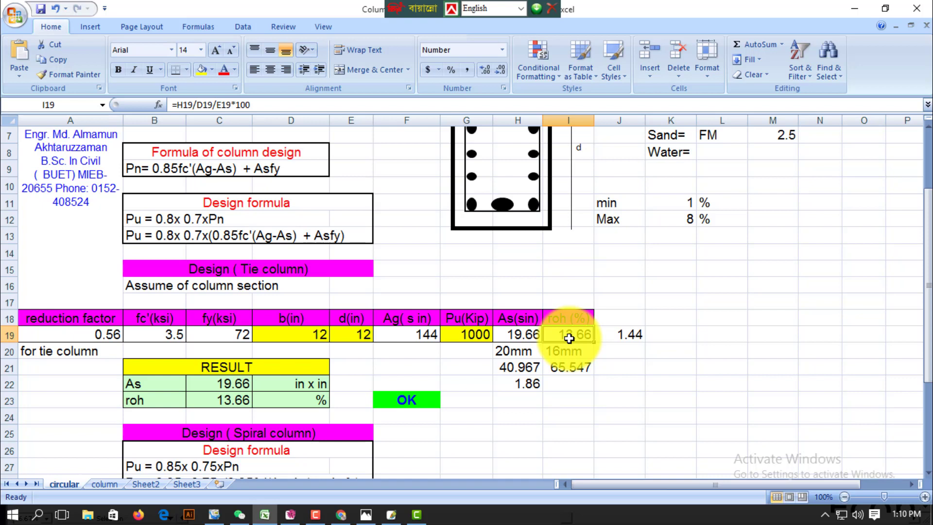
Try a column depth d of 15 in in E19 for the tie column
left_click(357, 333)
type("1")
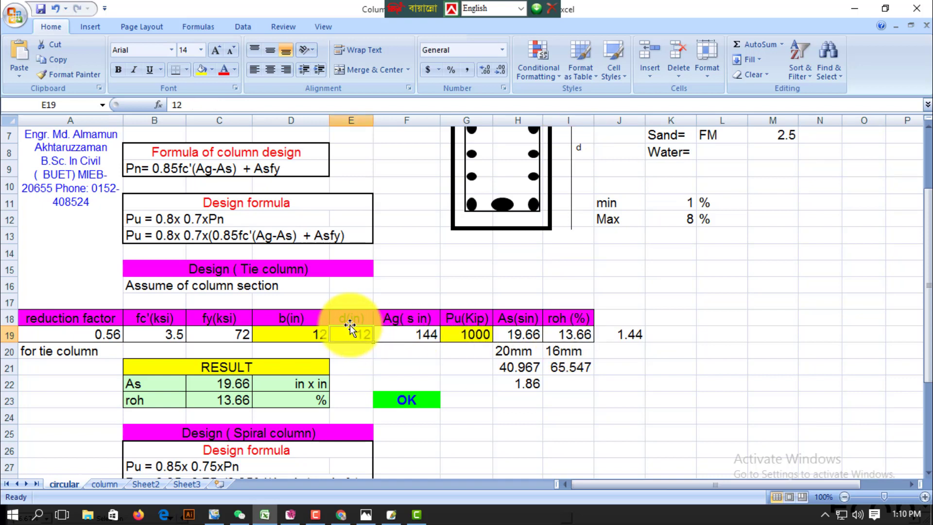
type("5")
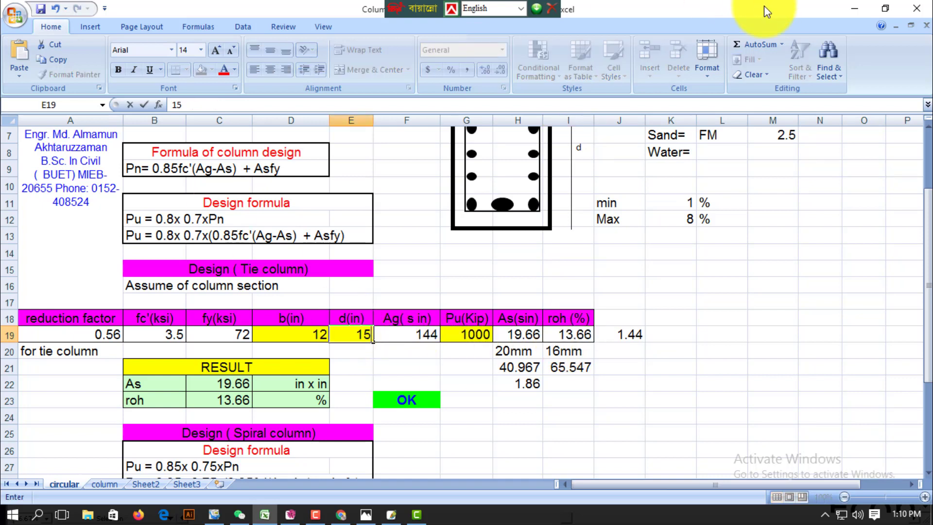
key("Return")
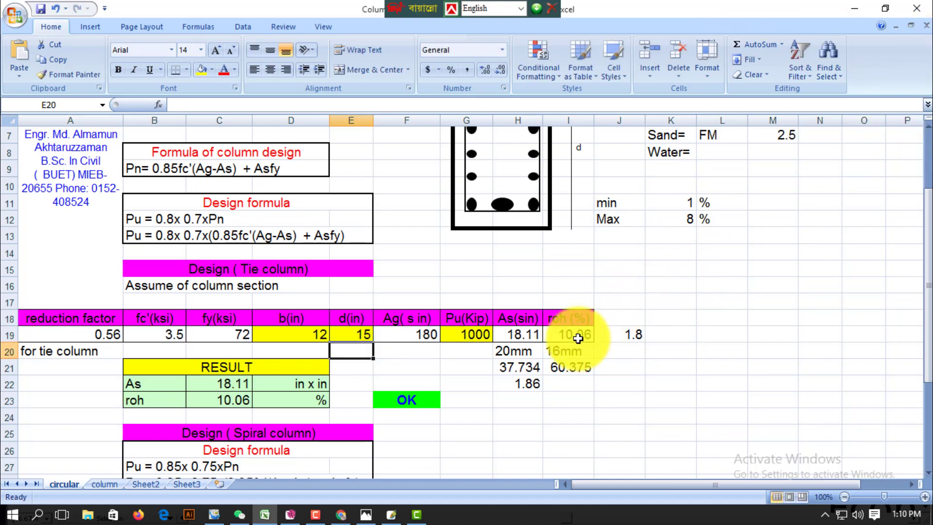
Try a column depth d of 18 in in E19 and check the roh cell I19 against the steel ratio limits
left_click(368, 337)
type("18")
key("Return")
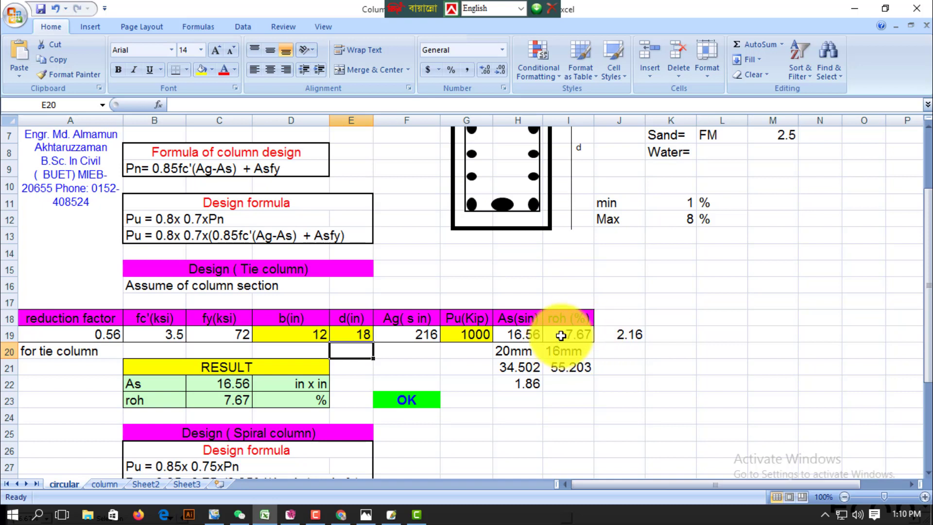
left_click(580, 339)
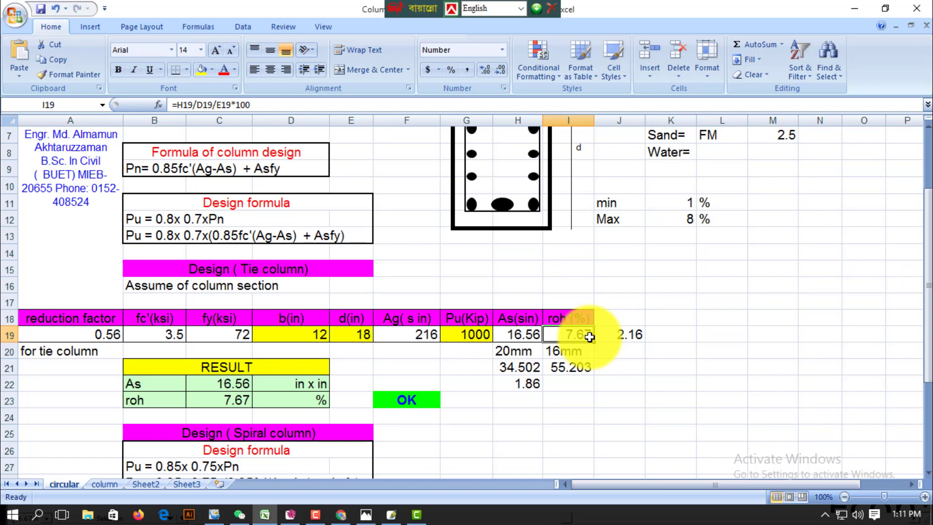
Try column depths d of 20 in and then 24 in in E19 to compare the steel requirement
left_click(350, 334)
type("2")
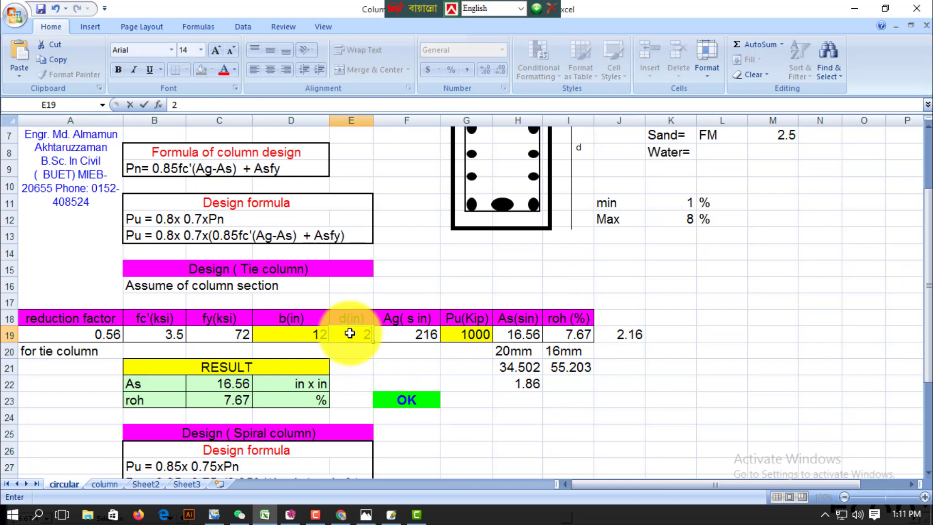
type("0")
key("Return")
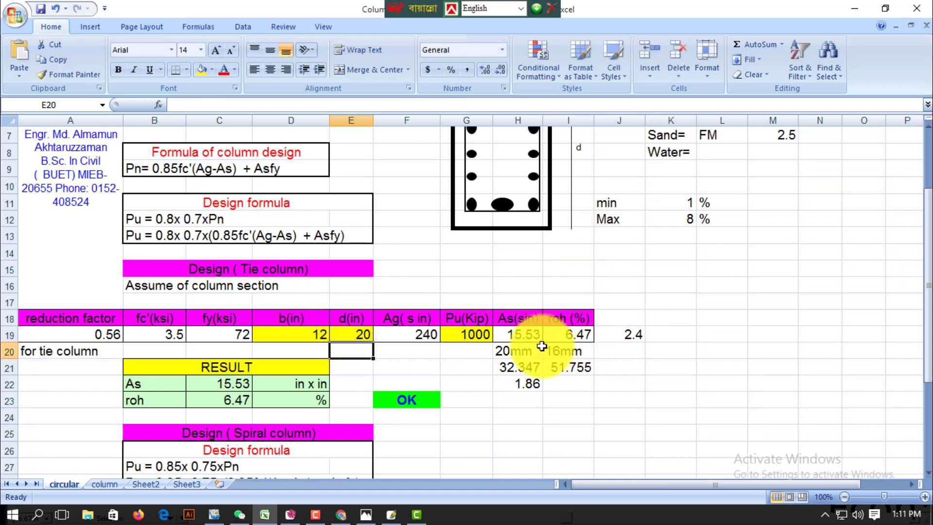
left_click(350, 334)
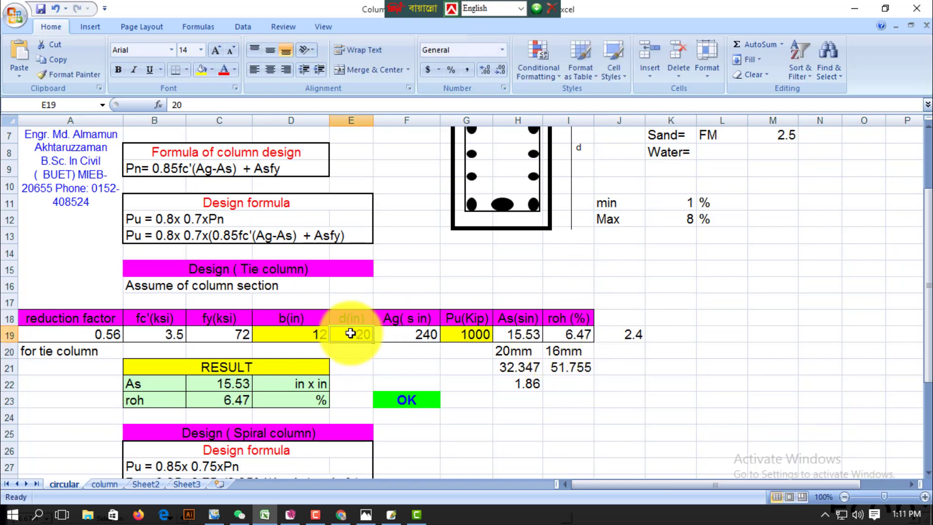
type("24")
key("Return")
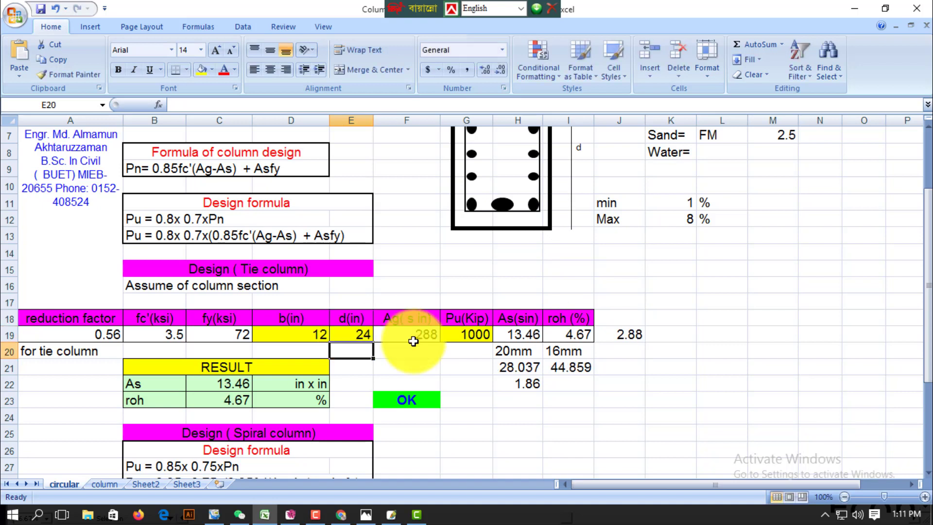
Try a column depth d of 30 in in E19 and check the steel ratio in I19
left_click(357, 335)
type("30")
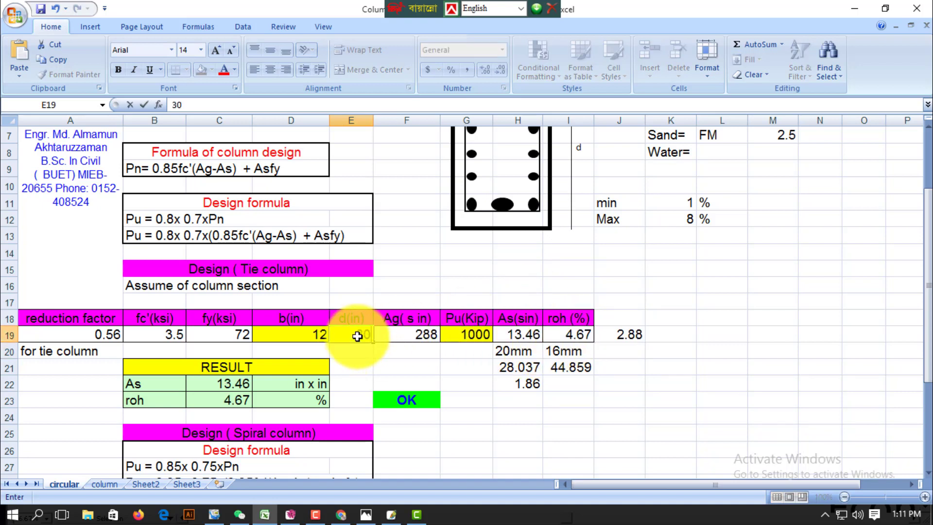
key("Return")
left_click(568, 334)
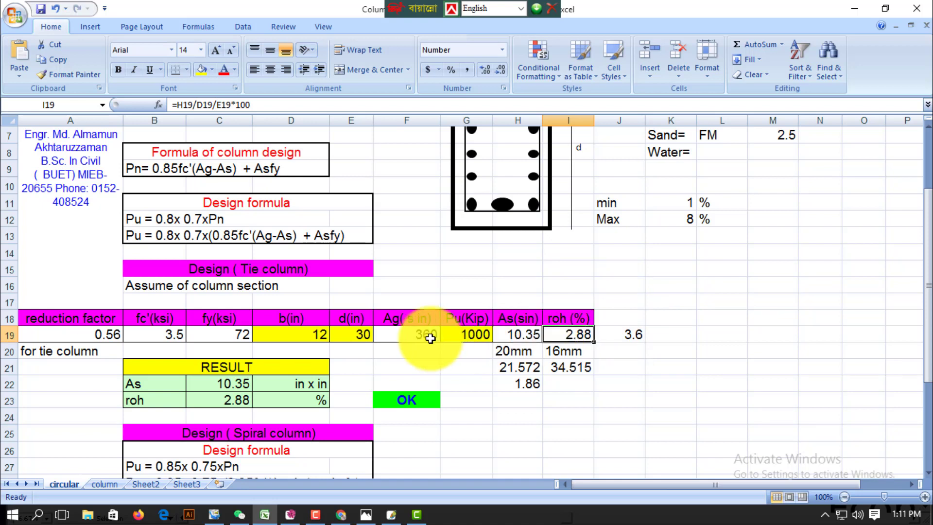
Set the tie column depth d in E19 to 18 in and check the roh formula in I19
left_click(343, 336)
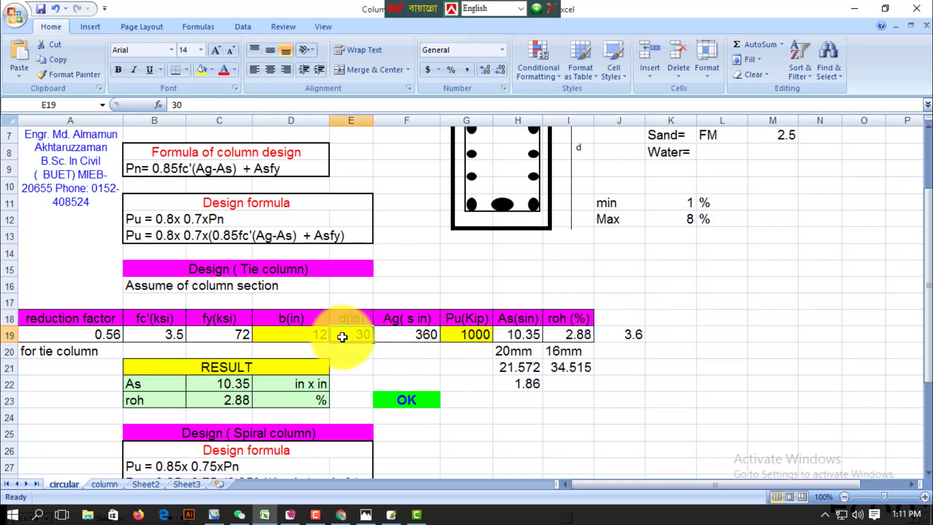
type("12")
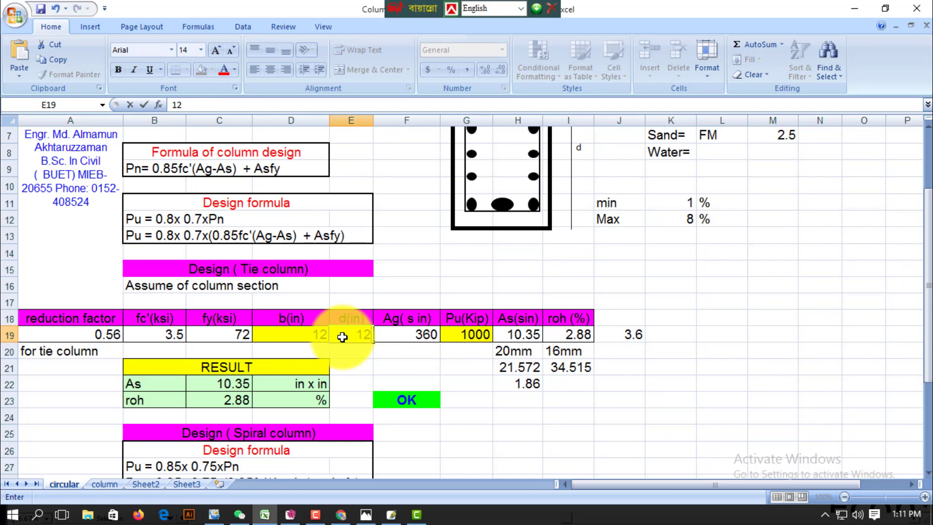
key("BackSpace")
type("8")
key("ctrl+Return")
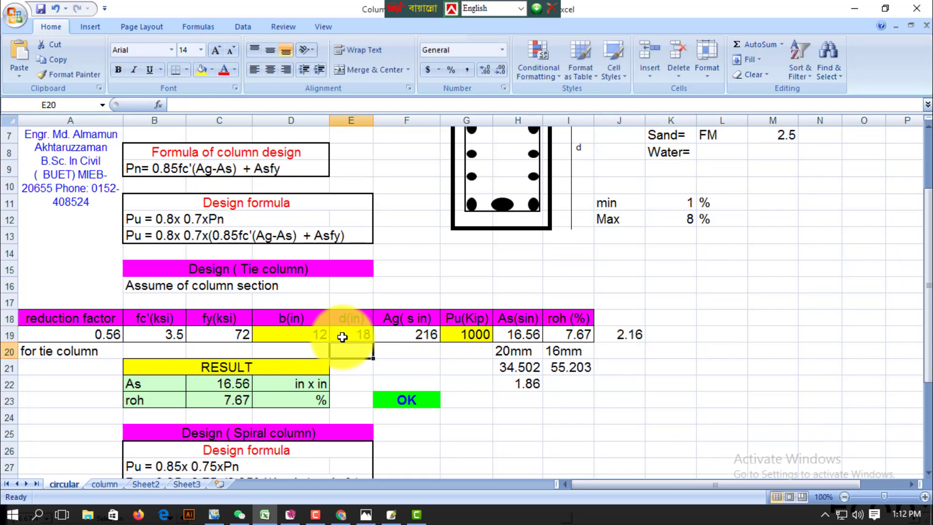
key("Right")
key("Right")
key("Right")
key("Right")
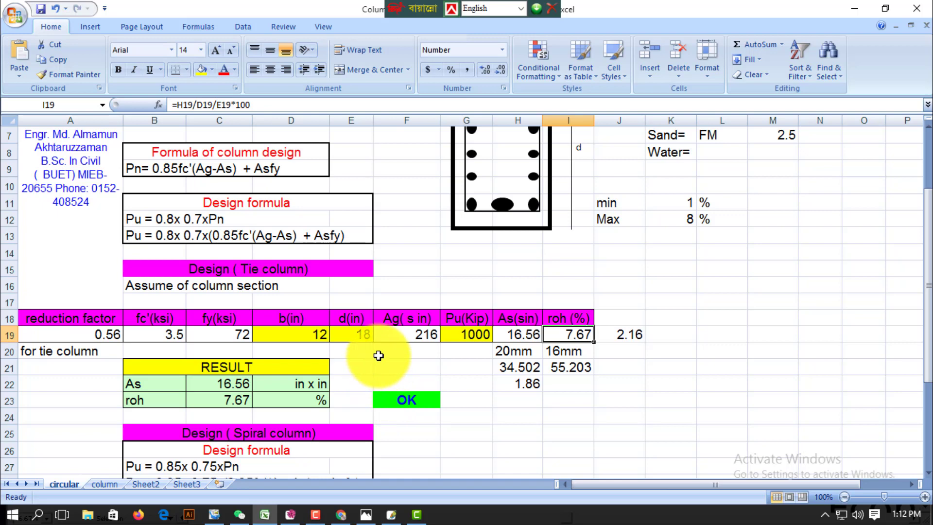
scroll(377, 372, "down", 2)
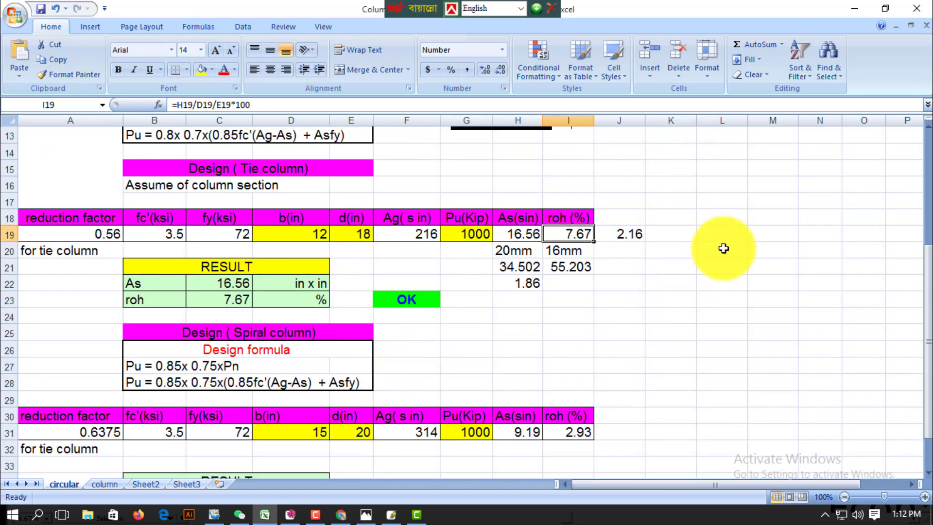
left_click(738, 170)
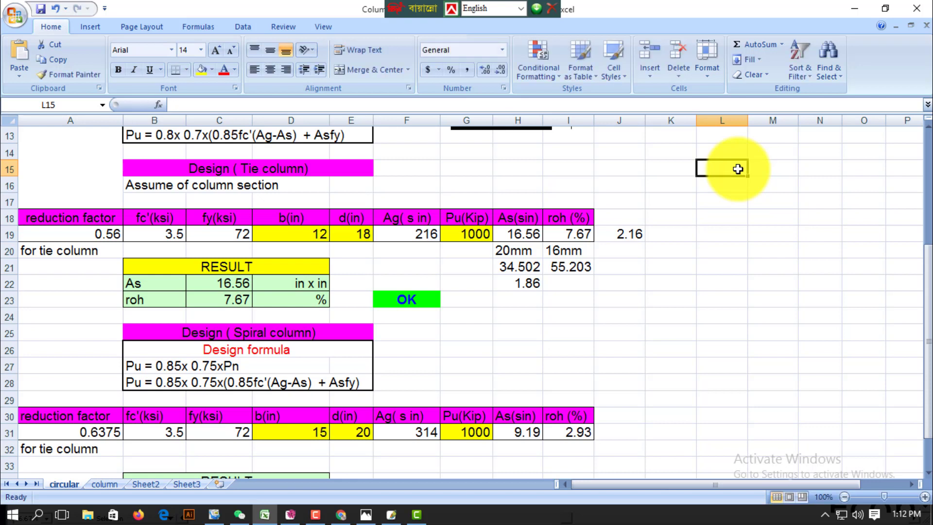
type("A")
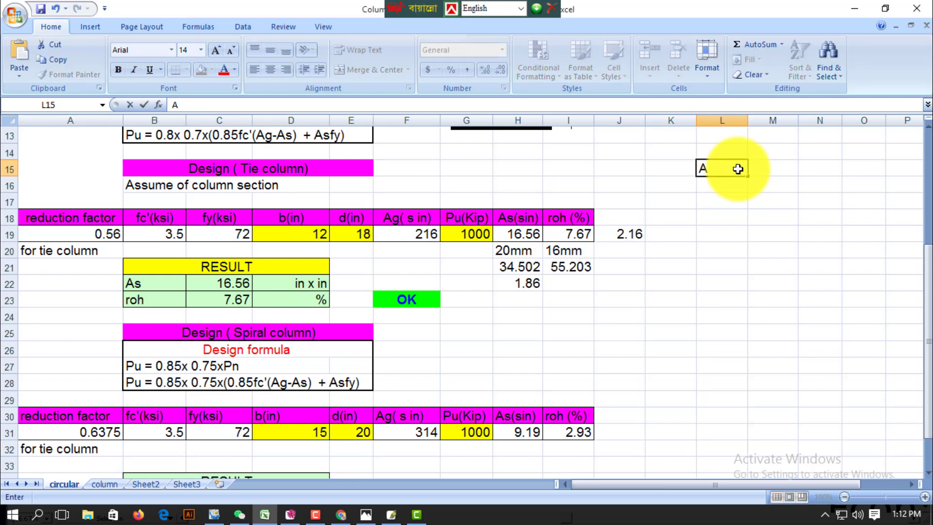
type("g")
key("Escape")
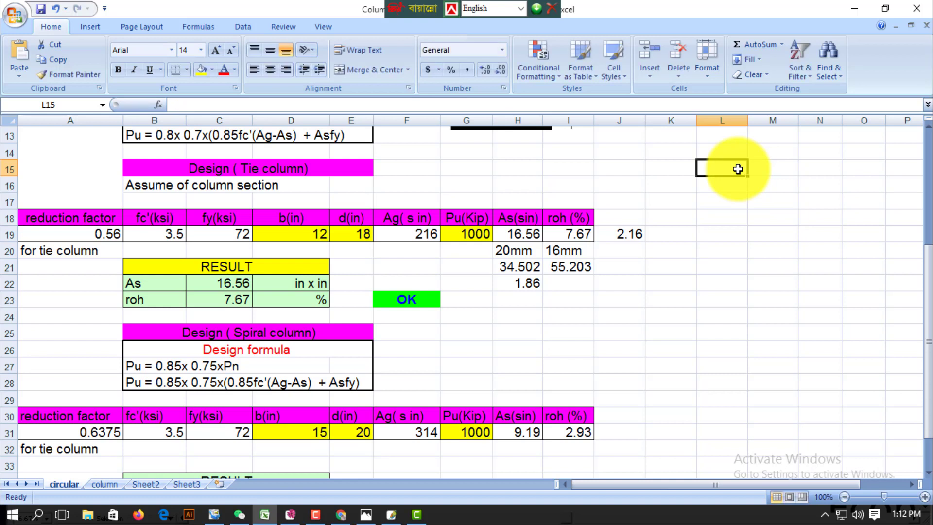
Calculate the column's concrete volume in L16 with =F19/144*10 and enter the unit cft in M16
left_click(437, 236)
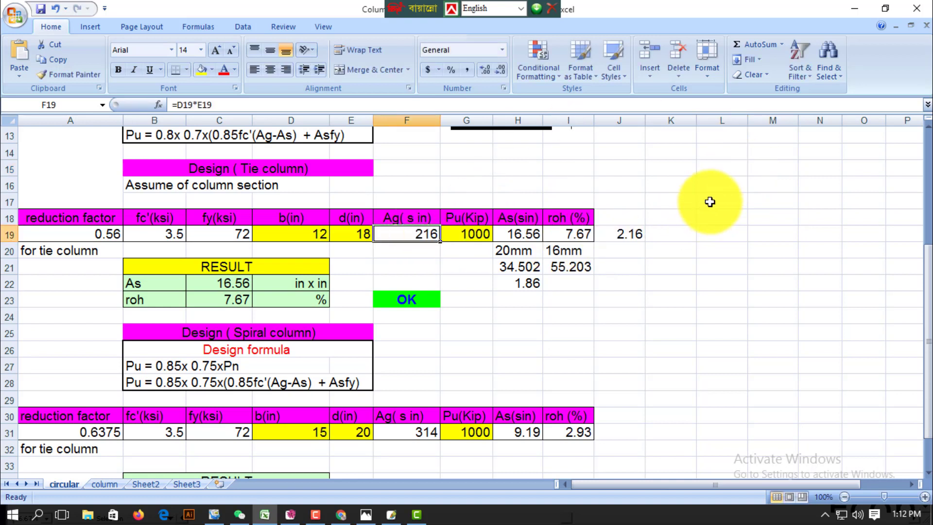
left_click(718, 186)
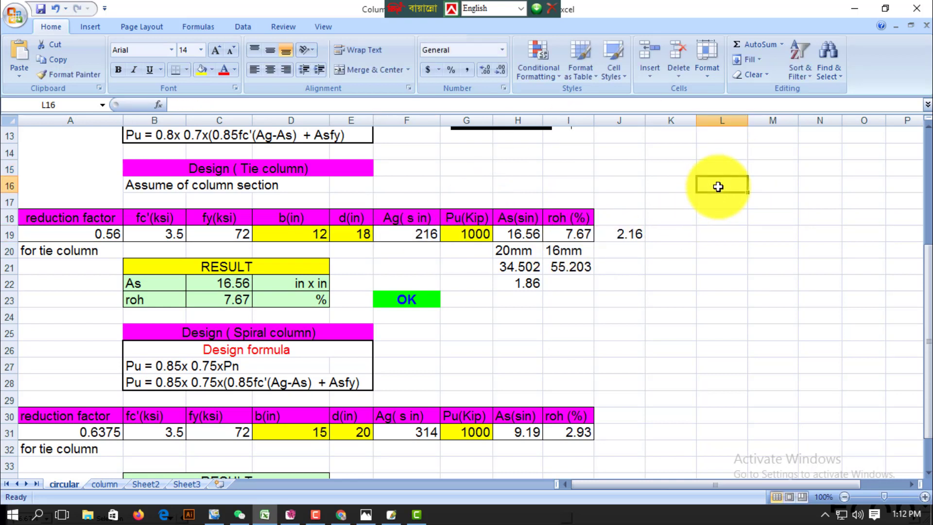
type("=")
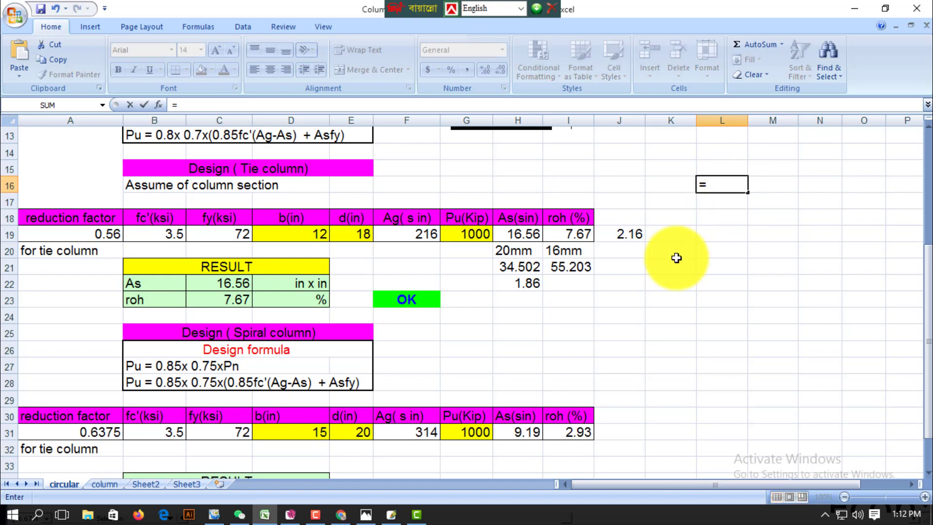
left_click(413, 239)
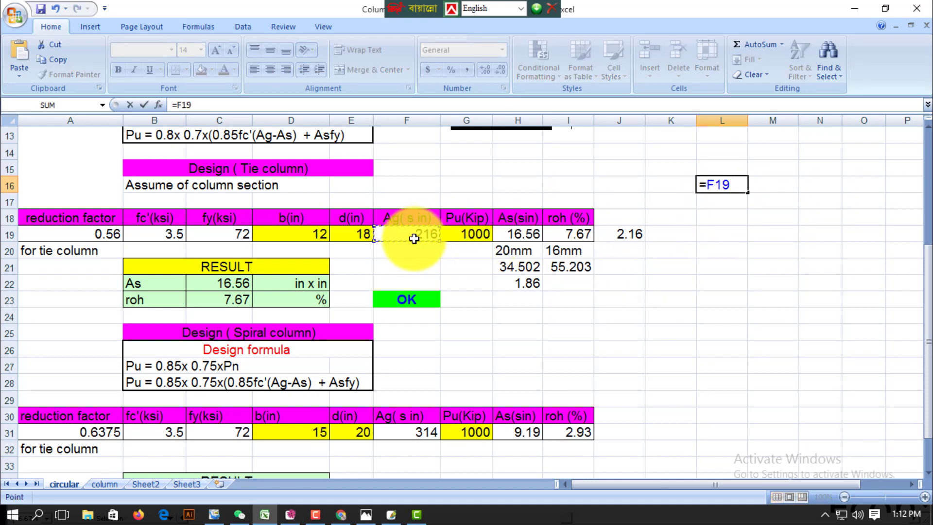
type("/144*10")
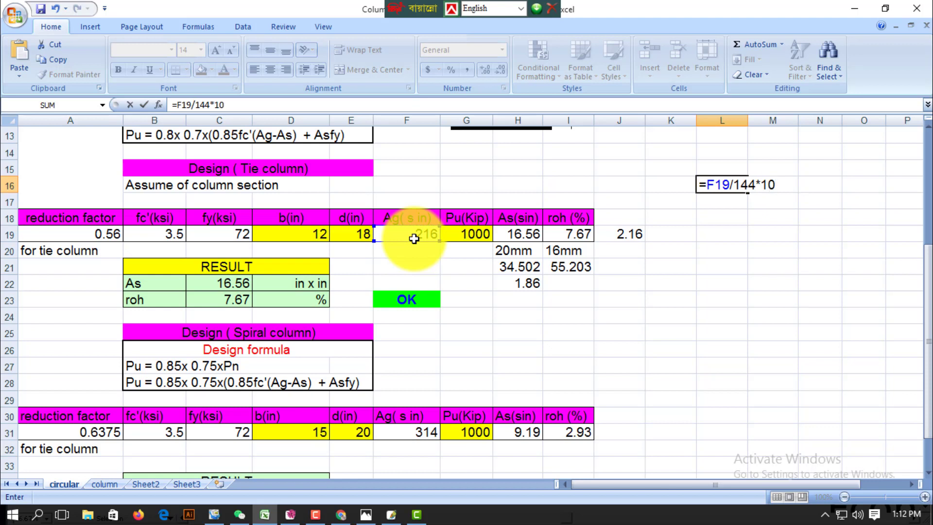
key("Return")
key("Up")
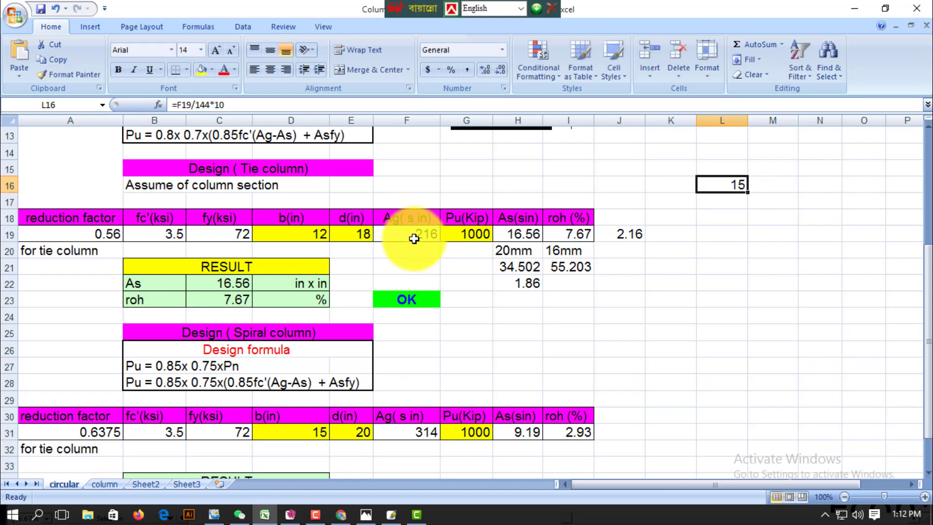
key("Right")
type("cft")
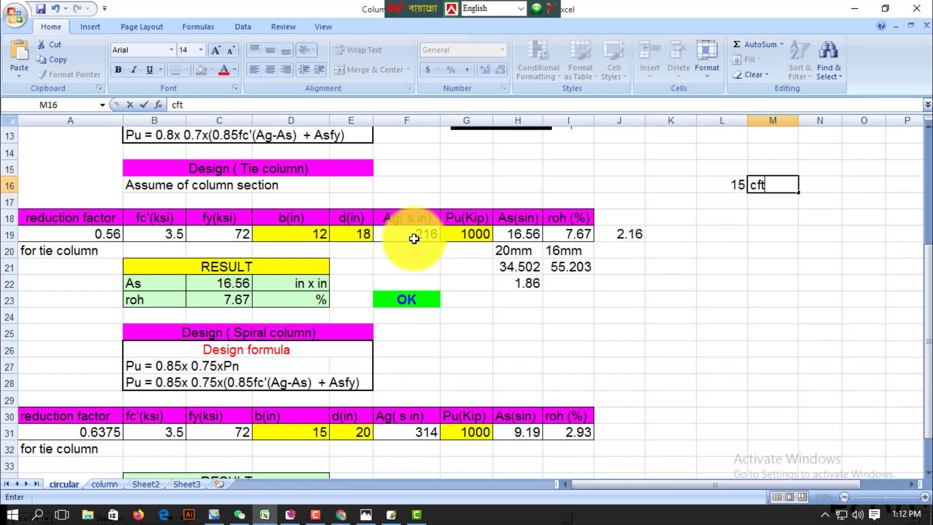
key("Return")
Enter the rate 300 in L17 and multiply it by the concrete volume in L18 with =L16*L17
key("Left")
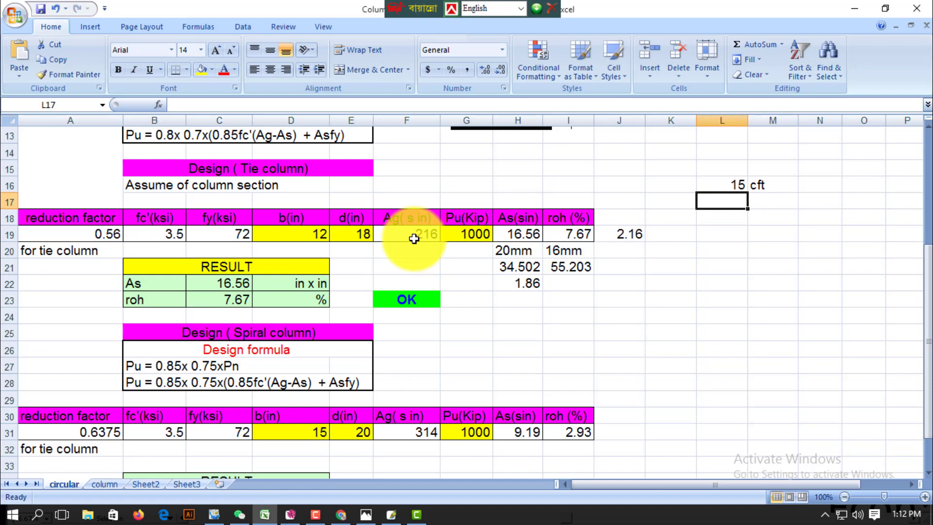
type("300")
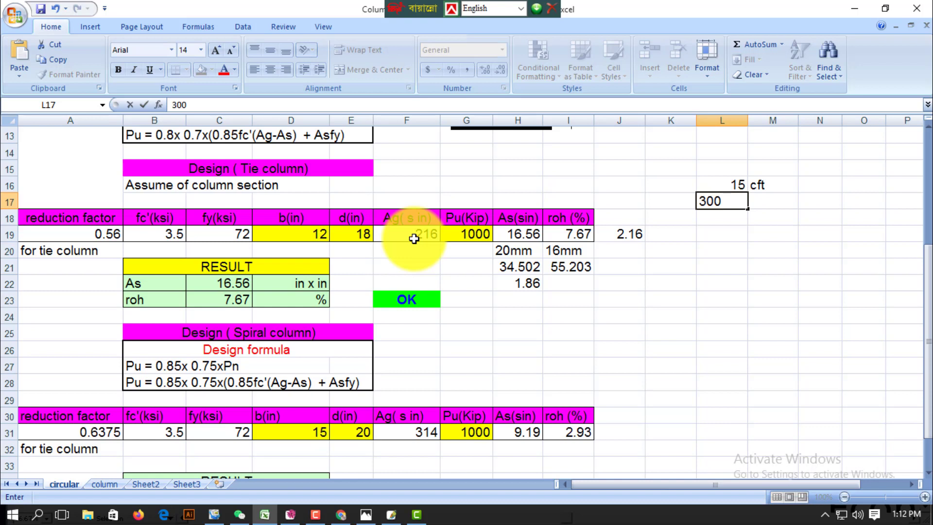
key("Return")
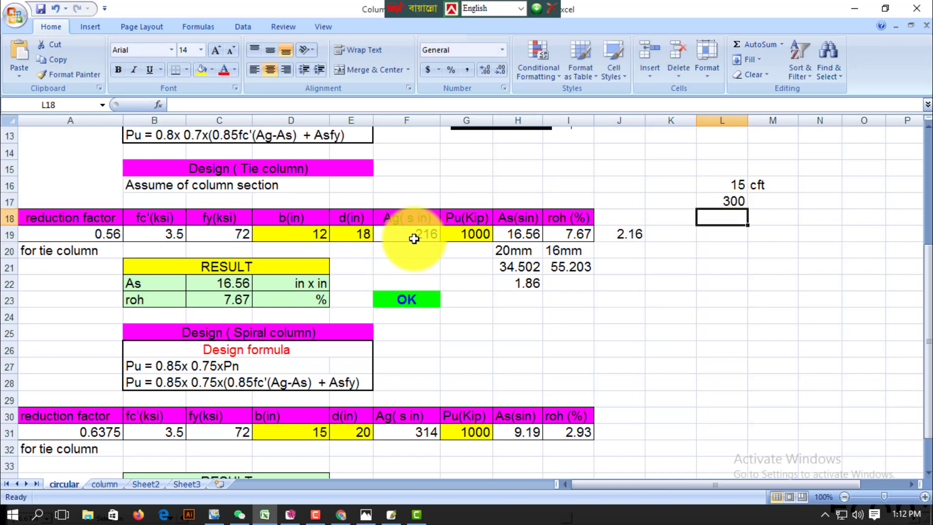
type("=")
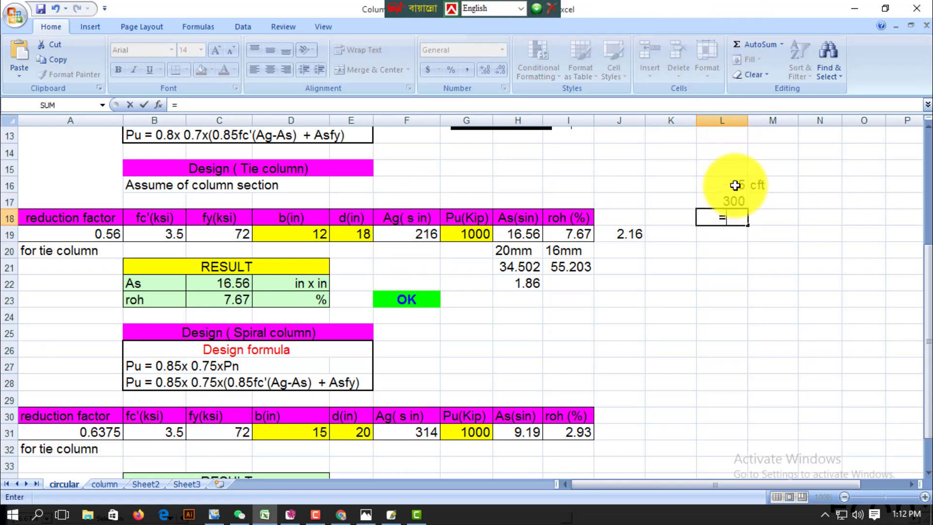
left_click(715, 187)
type("*")
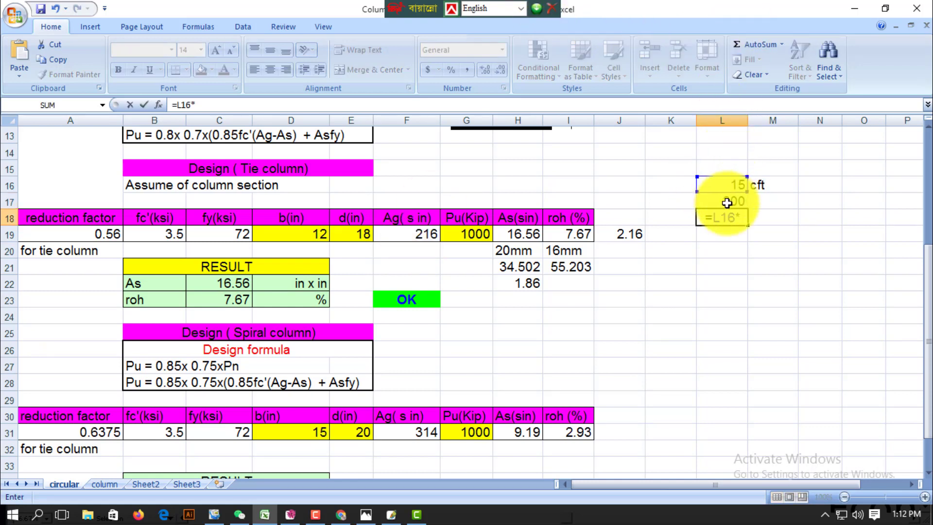
left_click(726, 201)
key("Return")
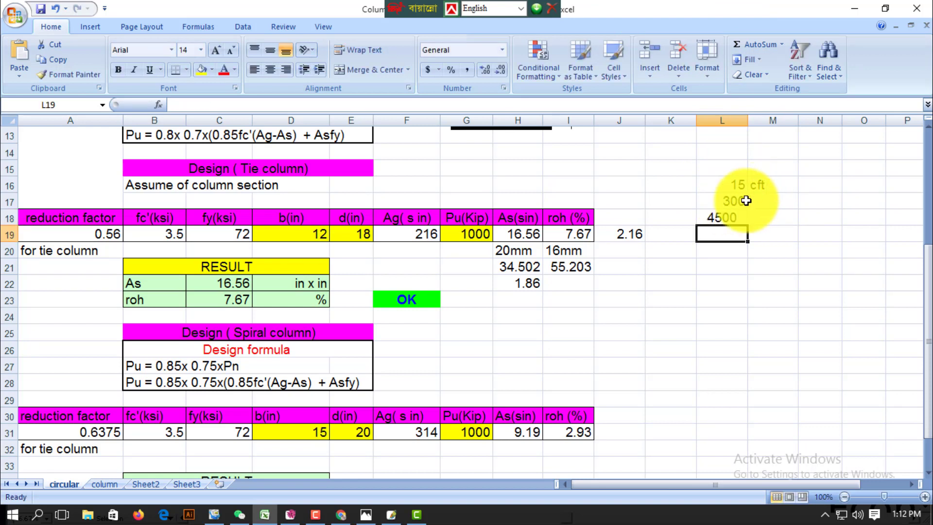
Review the concrete volume formula in L16 and the cost formula in L18
left_click(729, 185)
left_click(254, 105)
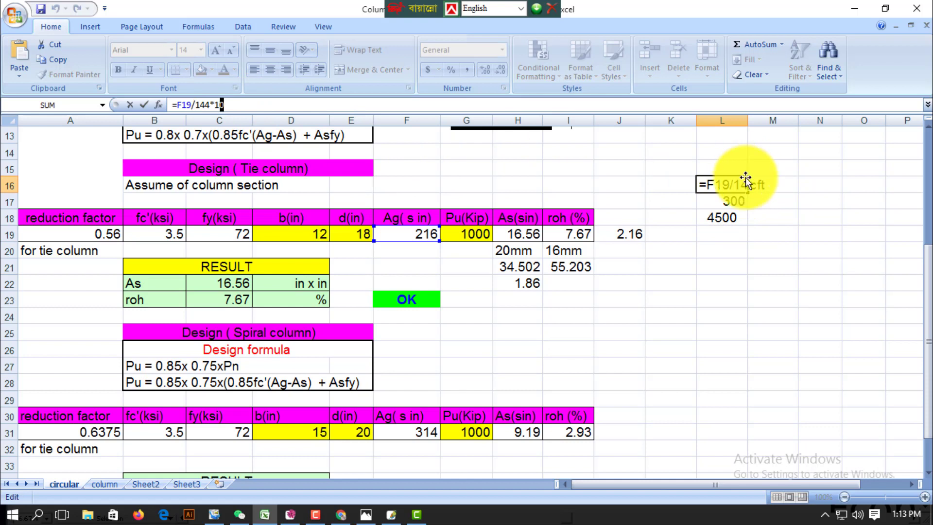
key("Return")
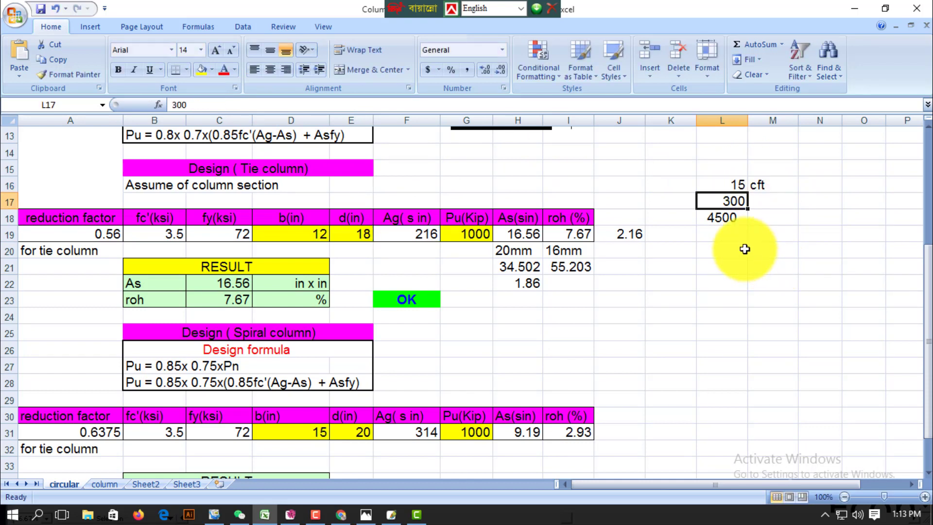
left_click(733, 219)
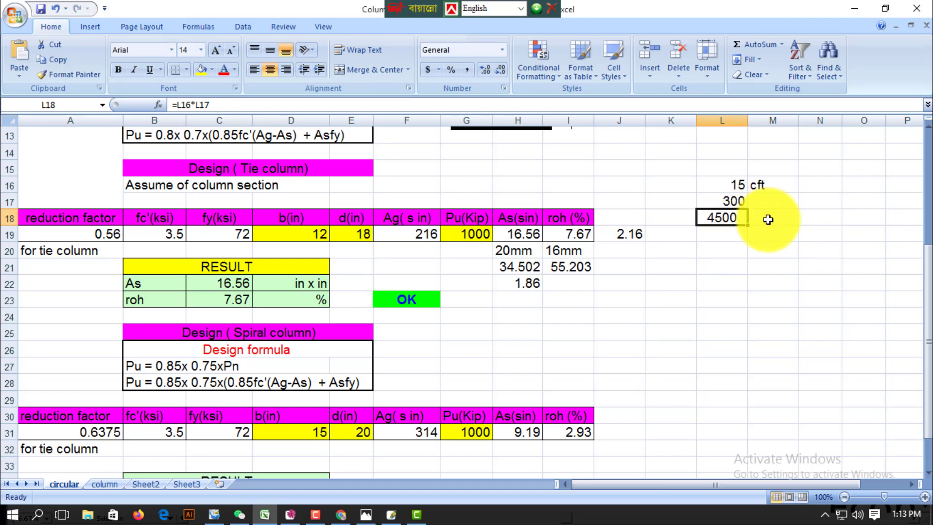
Review the tie column's roh formula in I19, the As formula in H19 and the 20mm bar count formula in H21
left_click(823, 184)
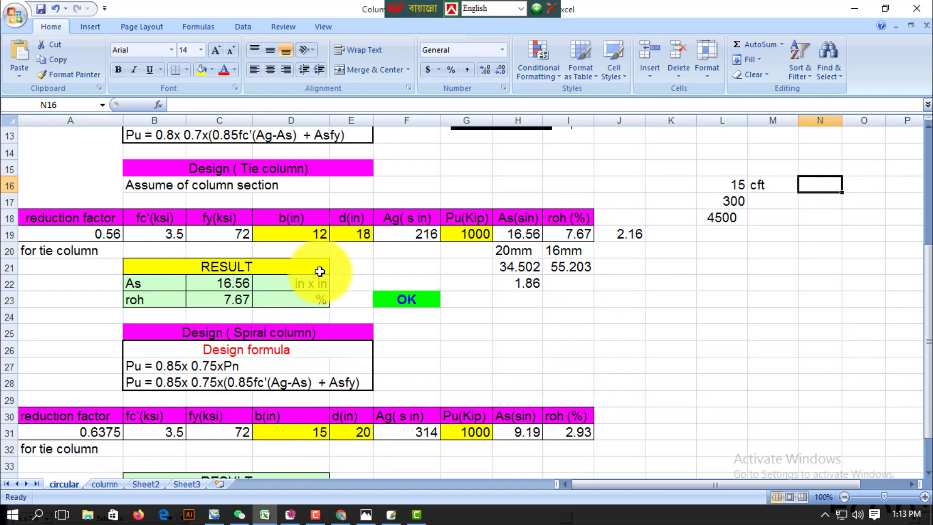
left_click(519, 236)
left_click(570, 238)
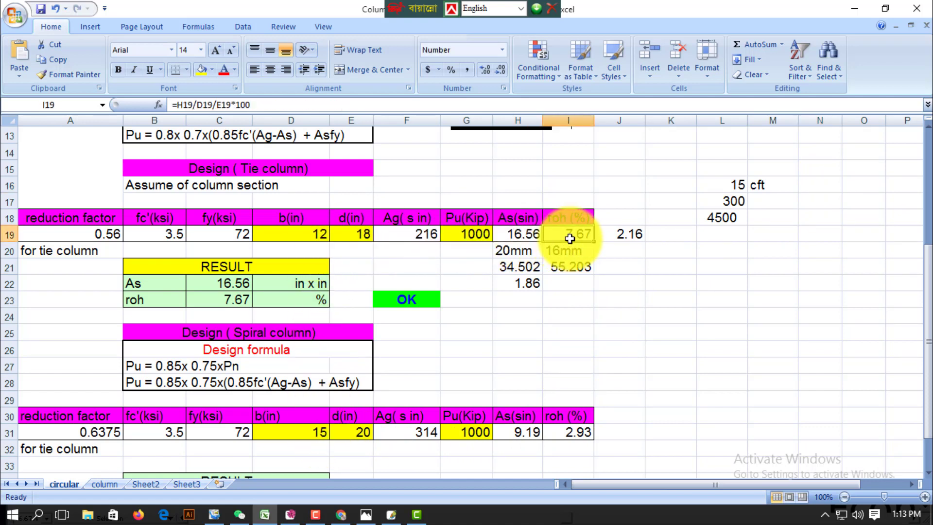
left_click(510, 237)
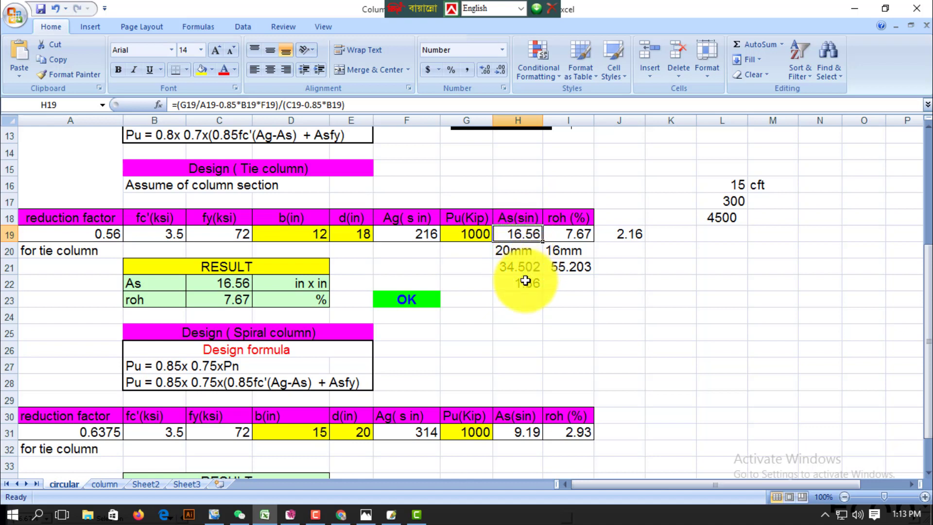
left_click(524, 254)
left_click(526, 265)
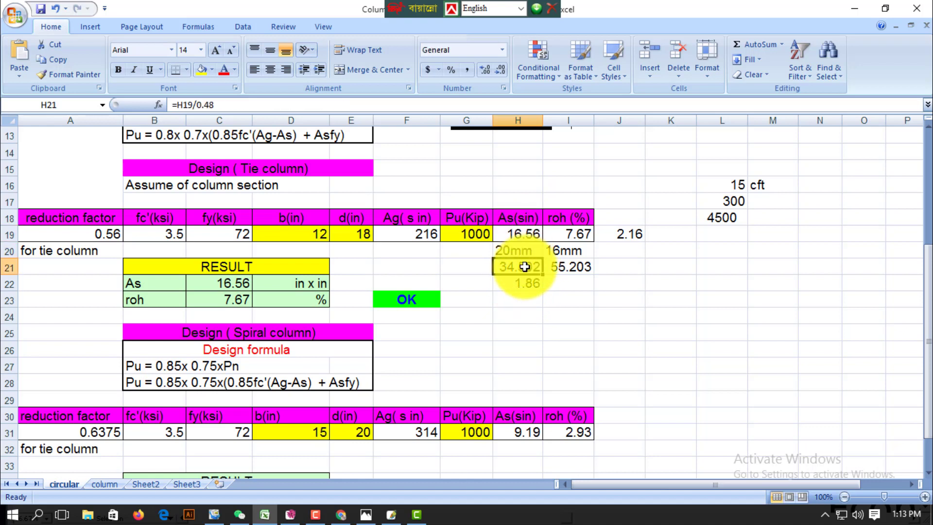
left_click(271, 105)
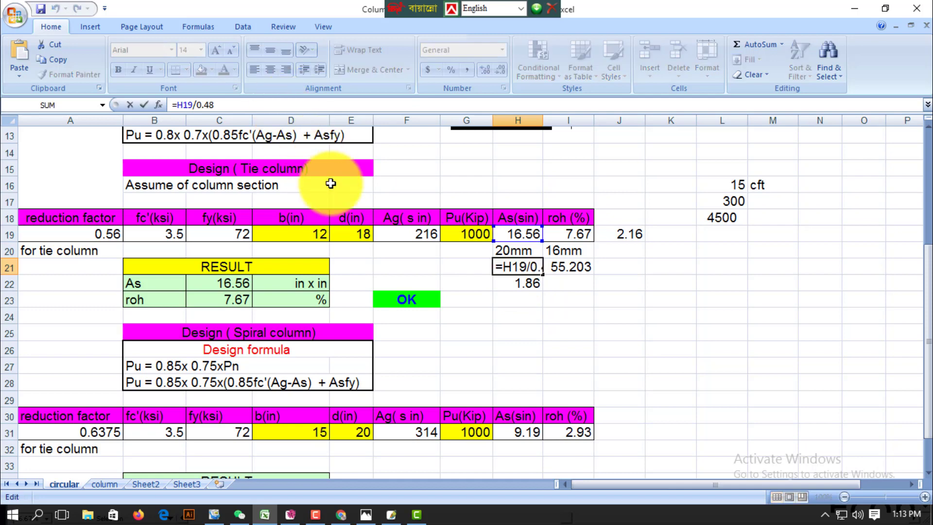
key("Return")
scroll(512, 281, "up", 4)
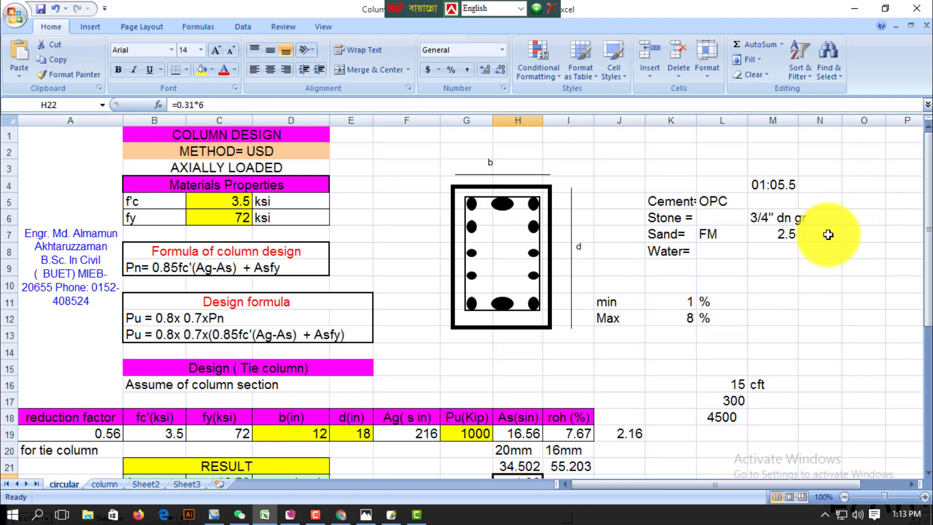
Enter the steel weight expression 34*10*.75 in N16, beside the concrete volume
scroll(828, 235, "down", 2)
left_click(828, 287)
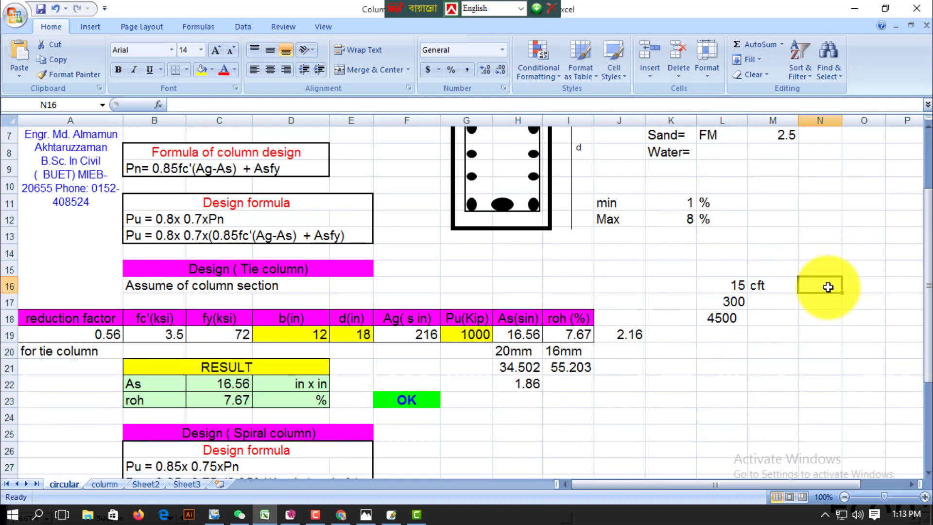
type("34")
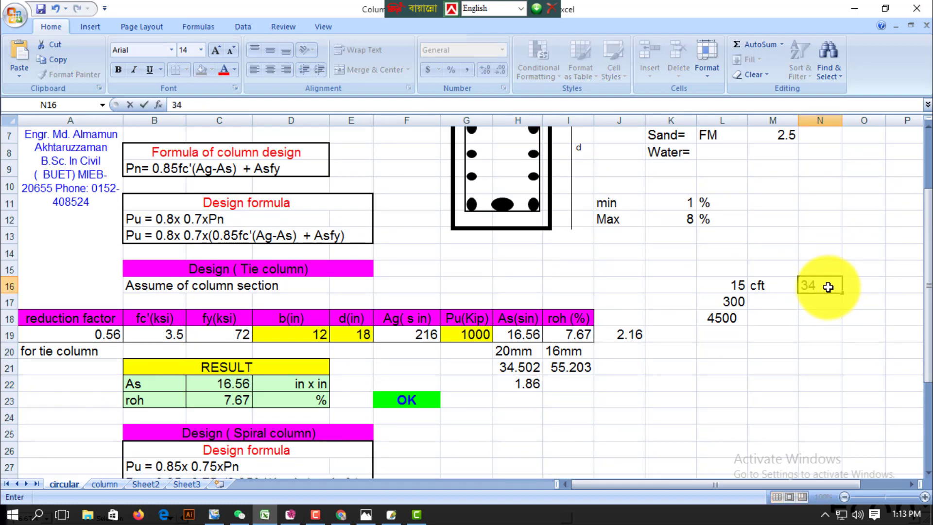
type("*")
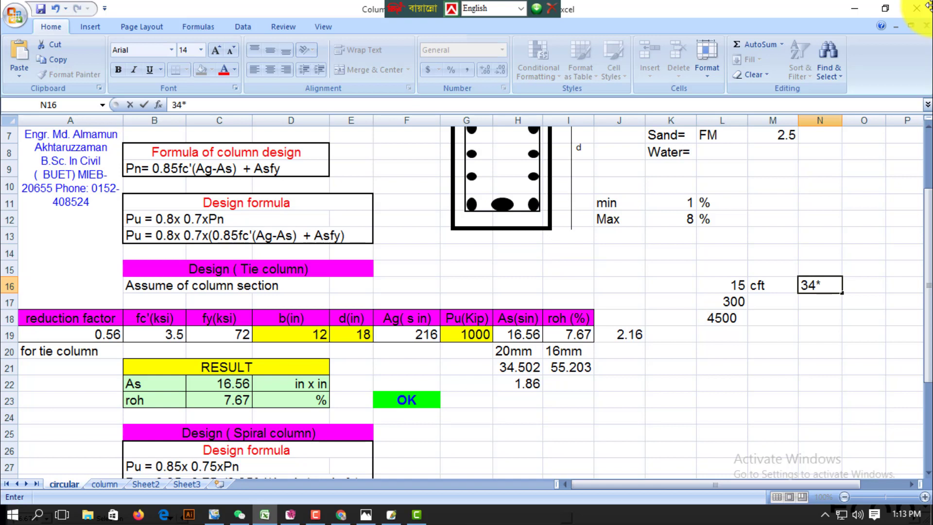
type("10*.75")
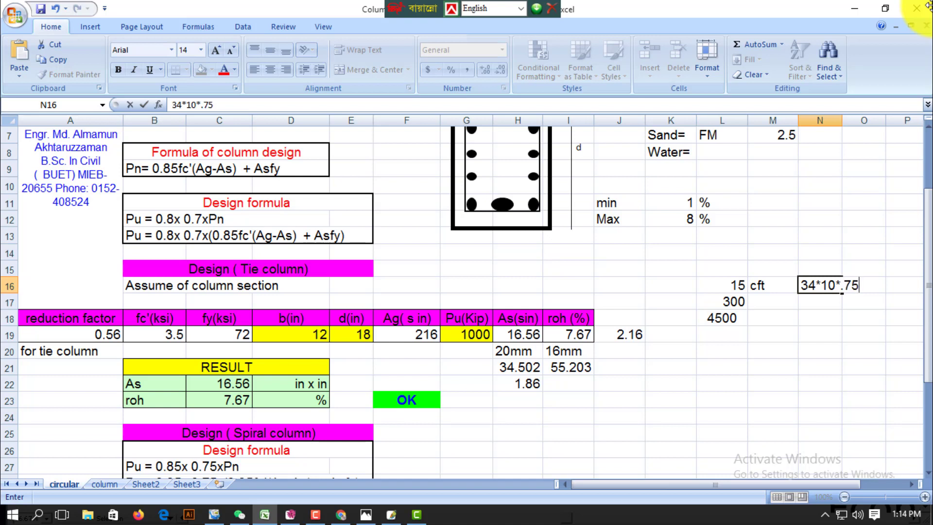
key("Return")
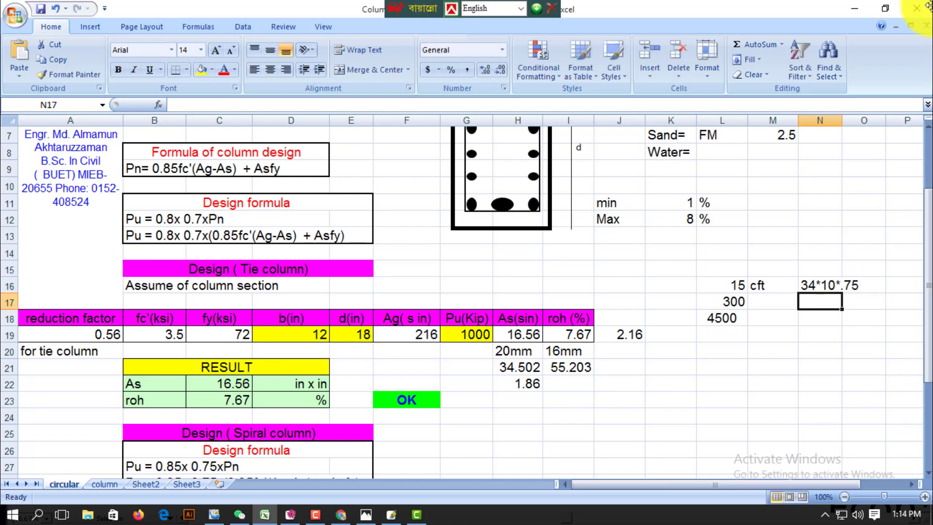
Turn the N16 entry into the formula =34*10*.75 and enter the unit kg in O16
key("Up")
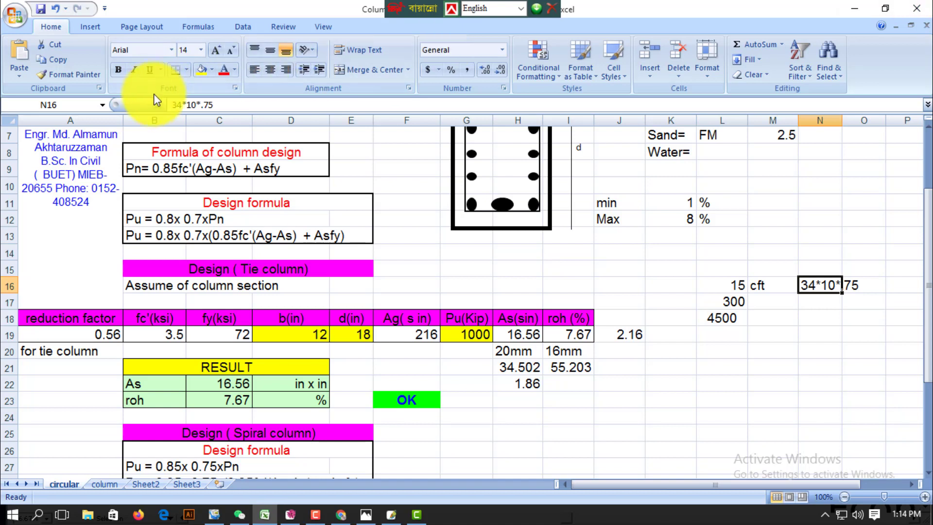
left_click_drag(200, 104, 170, 106)
left_click(170, 106)
type("=")
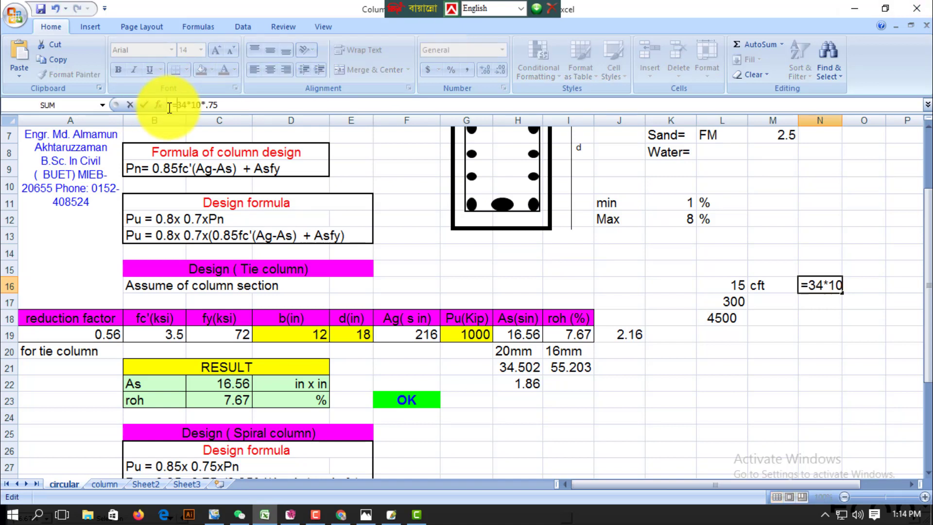
key("Return")
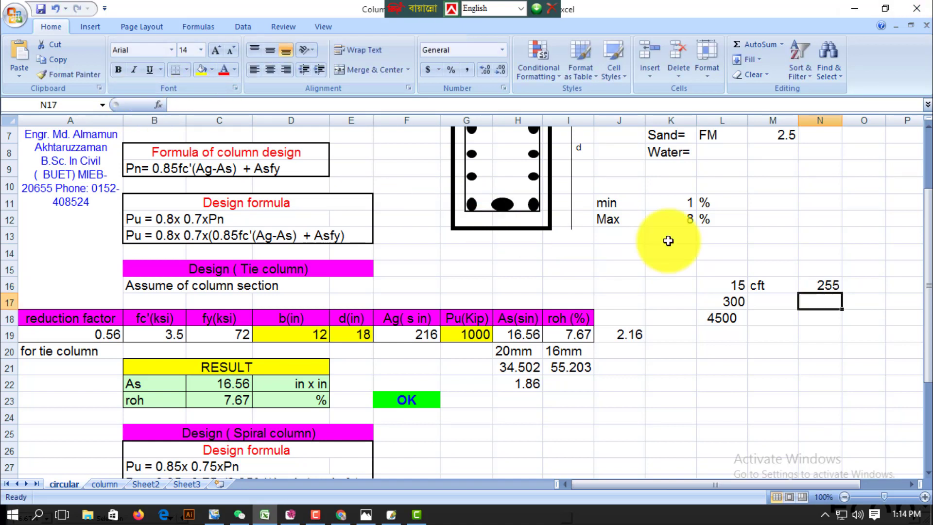
left_click(879, 288)
type("kg")
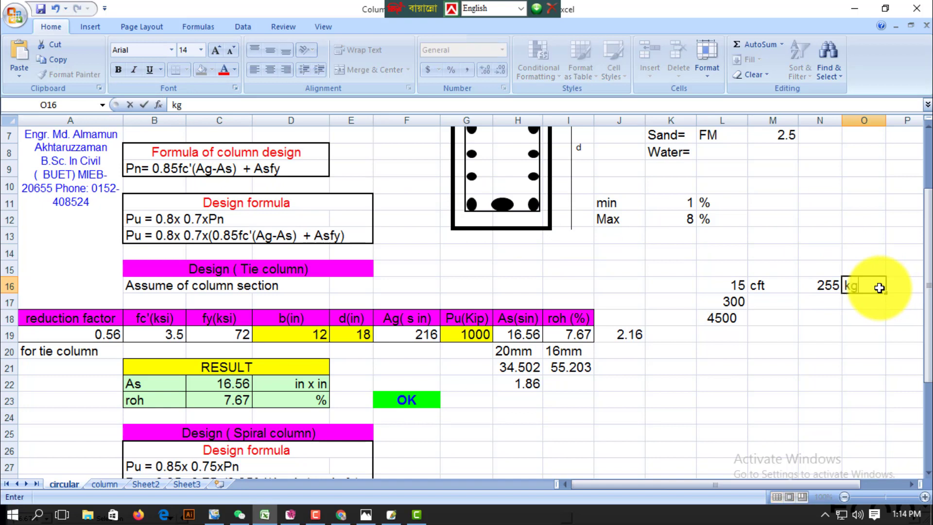
key("Return")
Enter the steel rate 70 in N17 and multiply it by the weight in N18 with =N16*N17
left_click(825, 287)
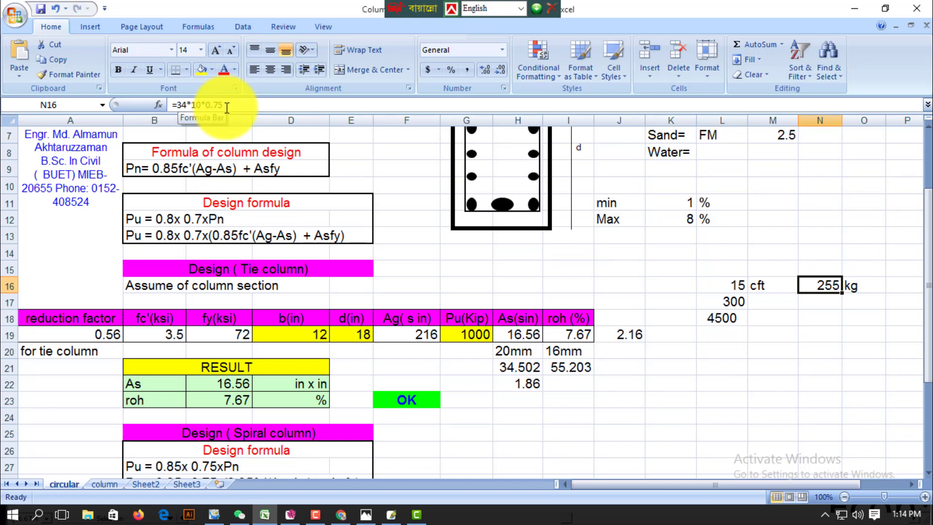
key("Return")
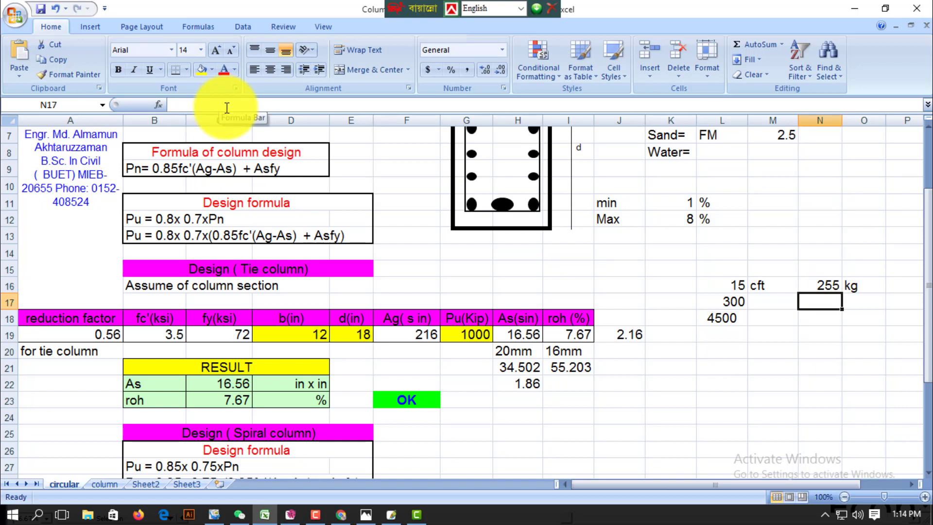
type("70")
key("Return")
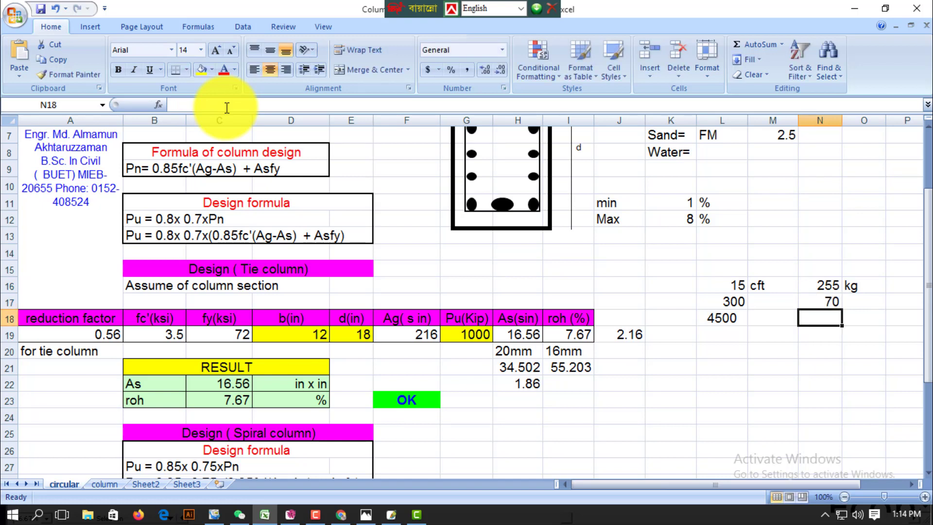
type("=")
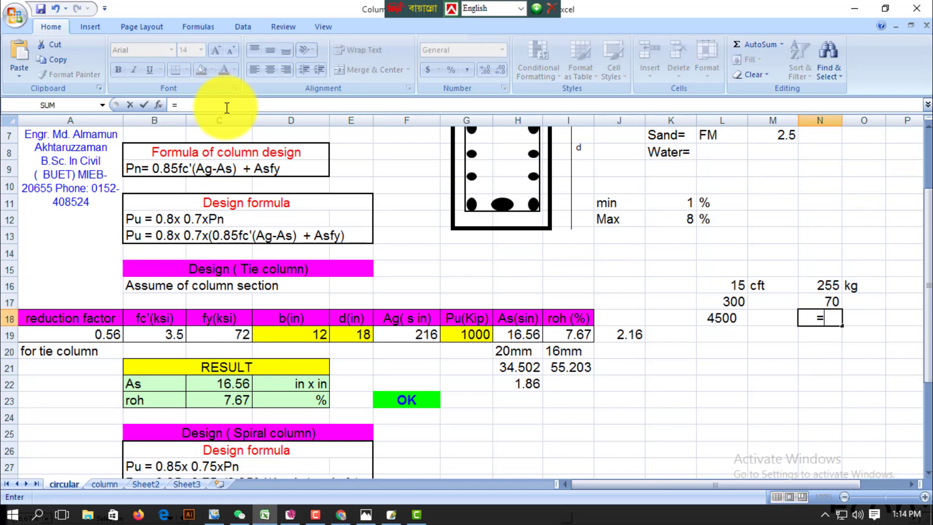
left_click(819, 285)
type("*")
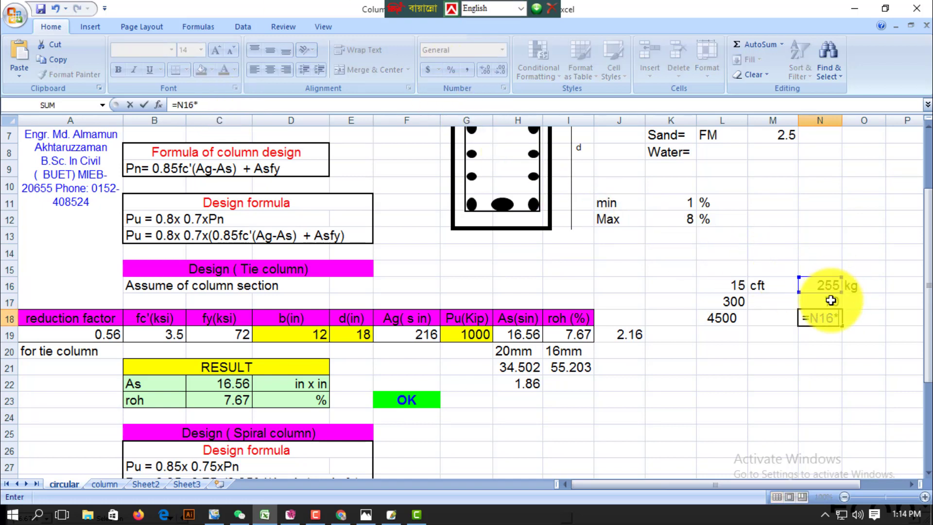
left_click(820, 302)
key("Return")
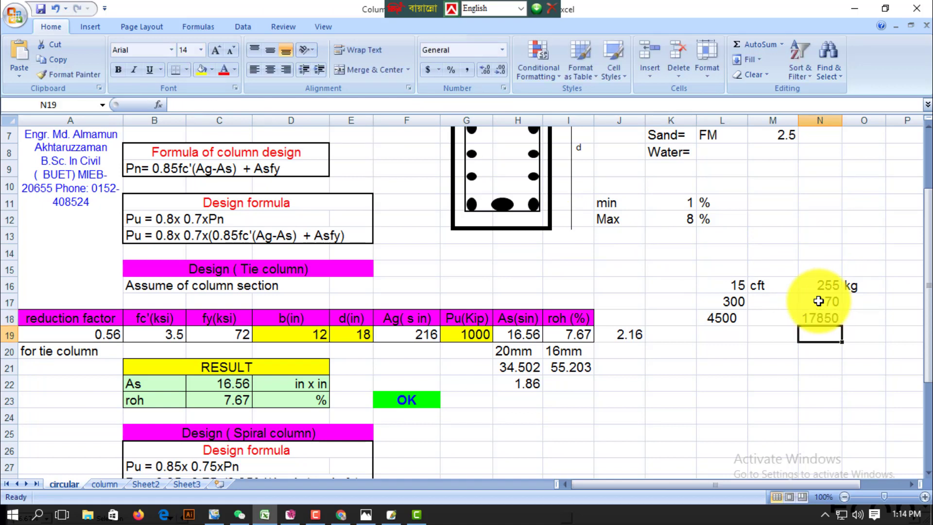
Add the concrete and steel costs in N19 with =L18+N18 and check the concrete volume formula in L16
type("=")
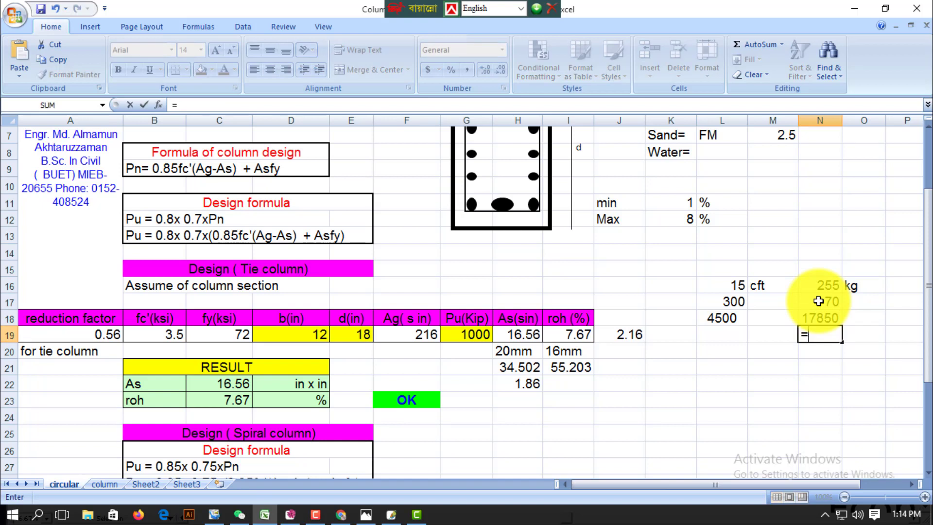
left_click(726, 318)
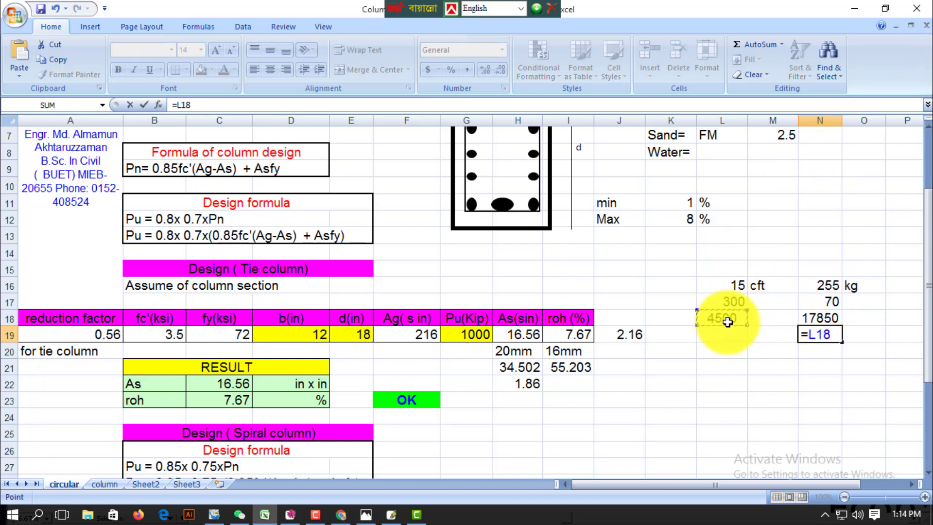
type("+")
left_click(820, 319)
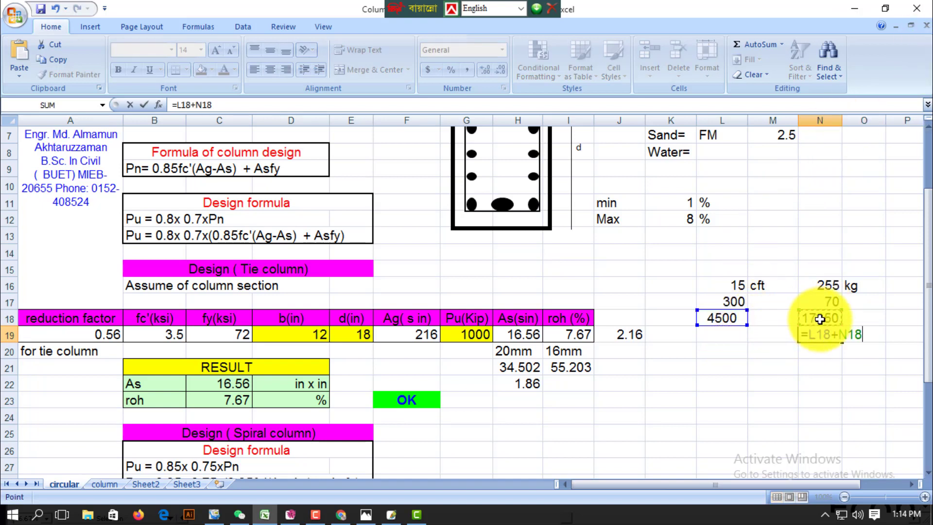
key("Return")
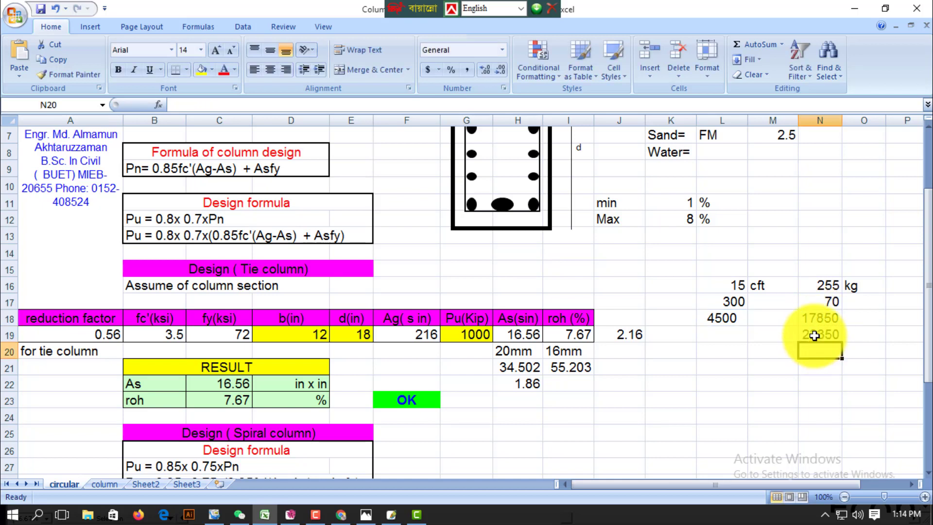
left_click(808, 339)
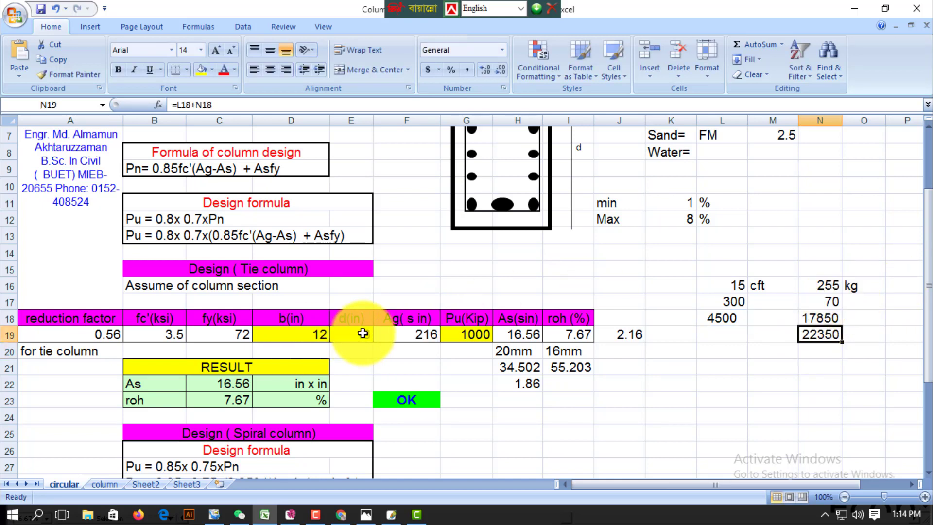
left_click(724, 282)
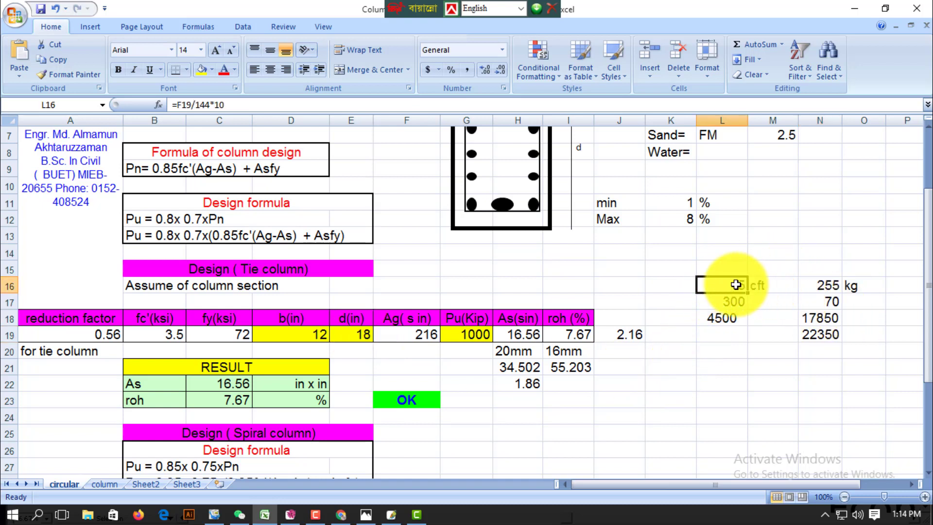
left_click(810, 336)
mouse_move(816, 340)
left_mouse_down()
mouse_move(814, 398)
mouse_move(807, 375)
mouse_move(819, 337)
left_mouse_up()
Record the total cost 22350 as a fixed value in N23 and label it 12x18= in L23
left_click(815, 400)
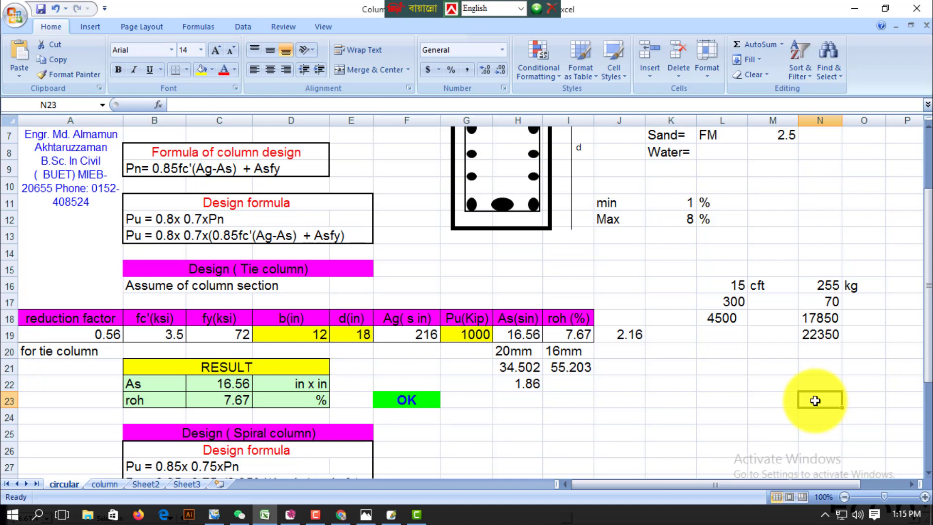
type("22350")
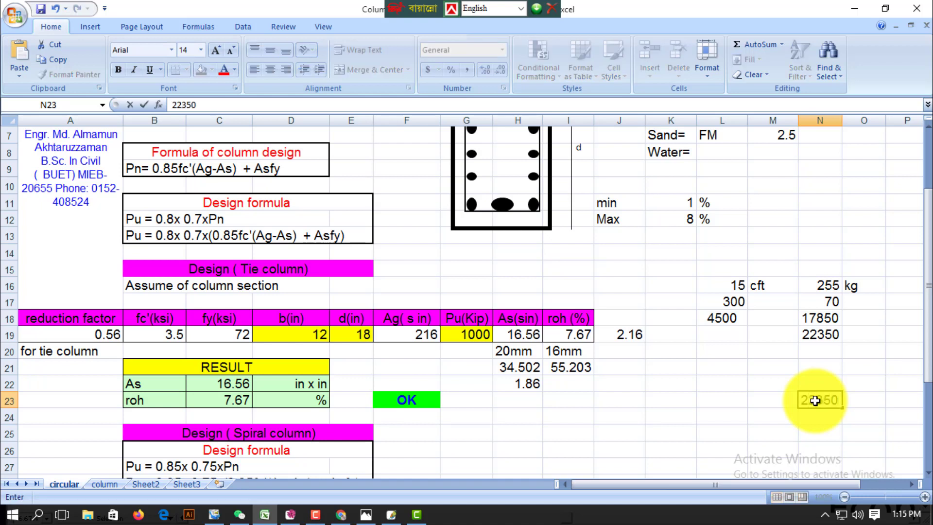
key("Left")
key("Left")
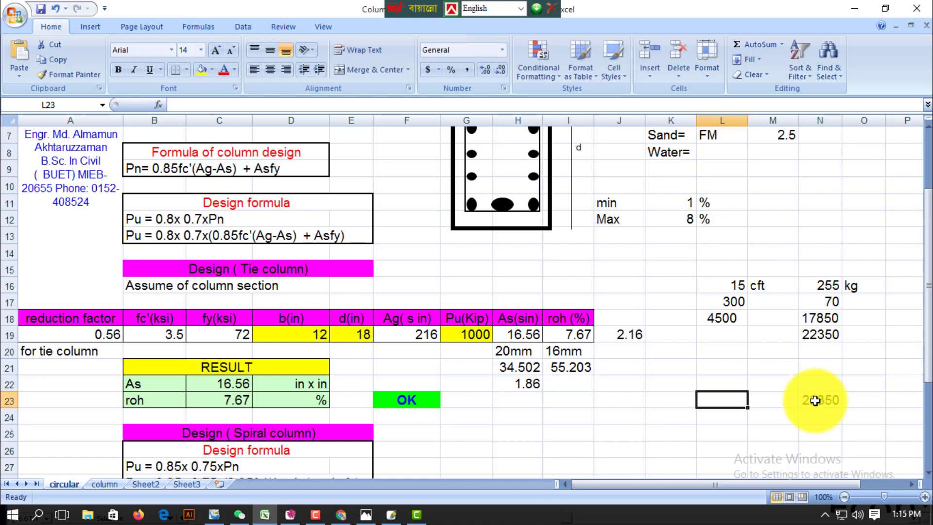
type("12x18=")
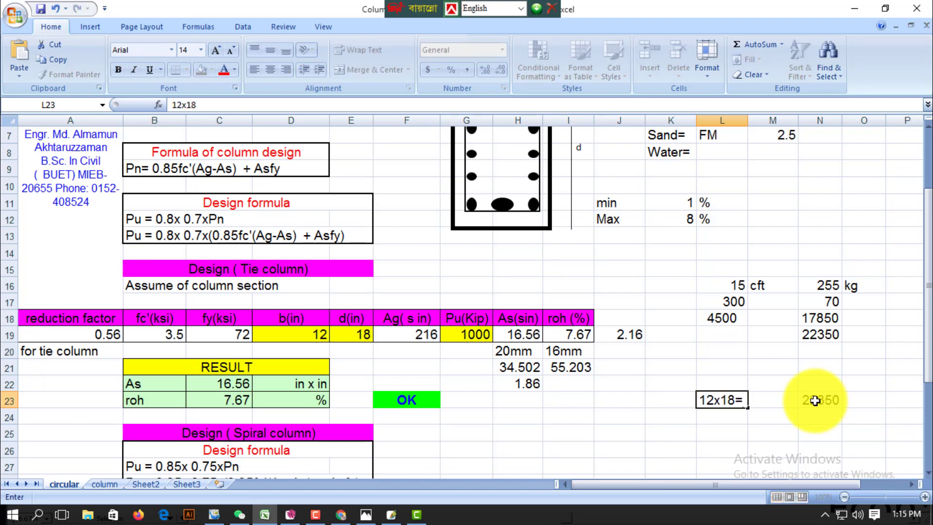
key("Return")
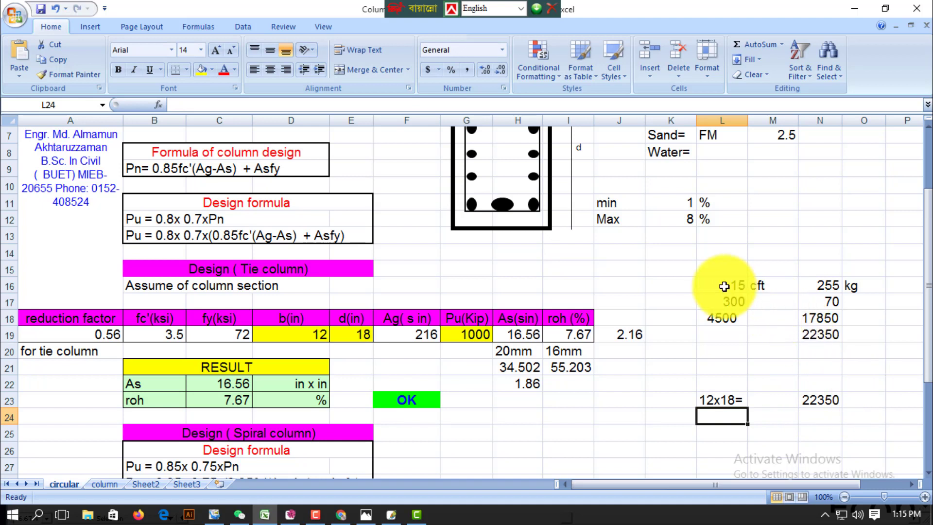
Set the tie column depth d in E19 to 30 in and check the roh value in I19
left_click(323, 336)
left_click(350, 335)
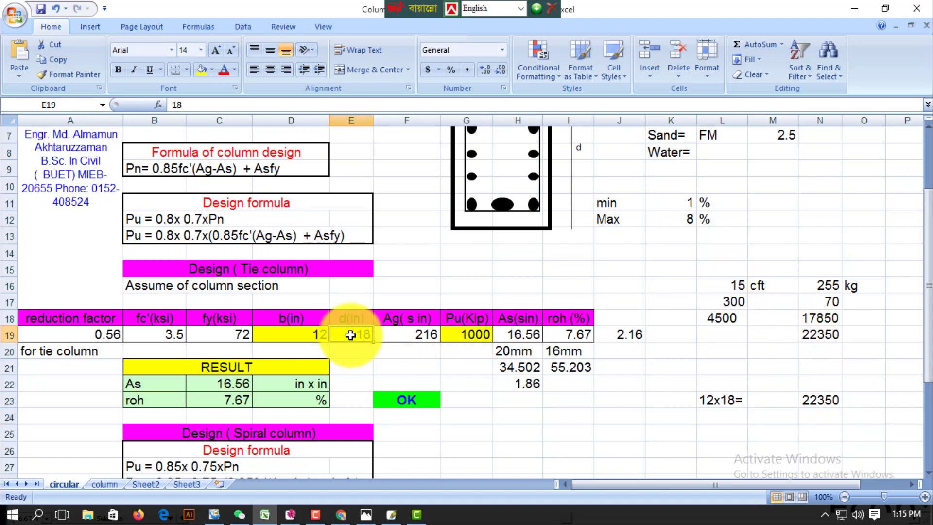
type("30")
key("Right")
key("Right")
key("Right")
key("Right")
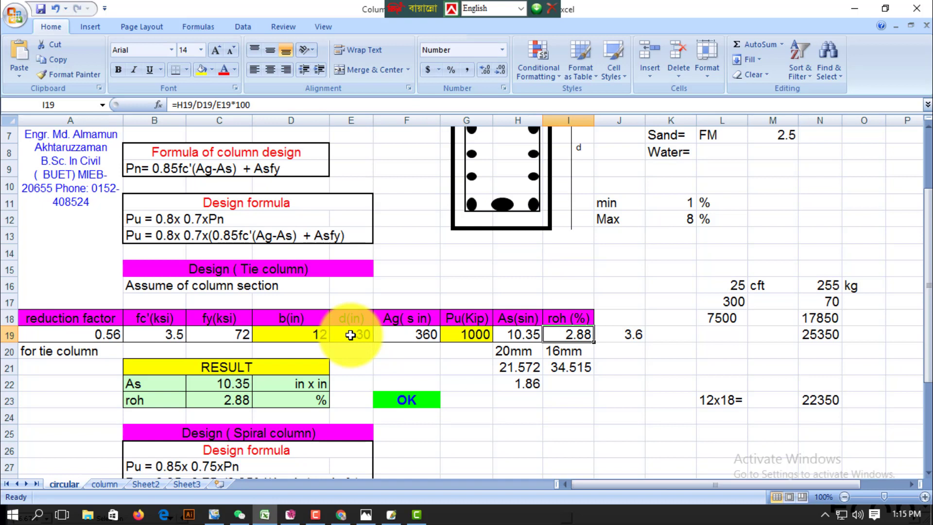
key("Left")
key("Left")
key("Left")
key("Left")
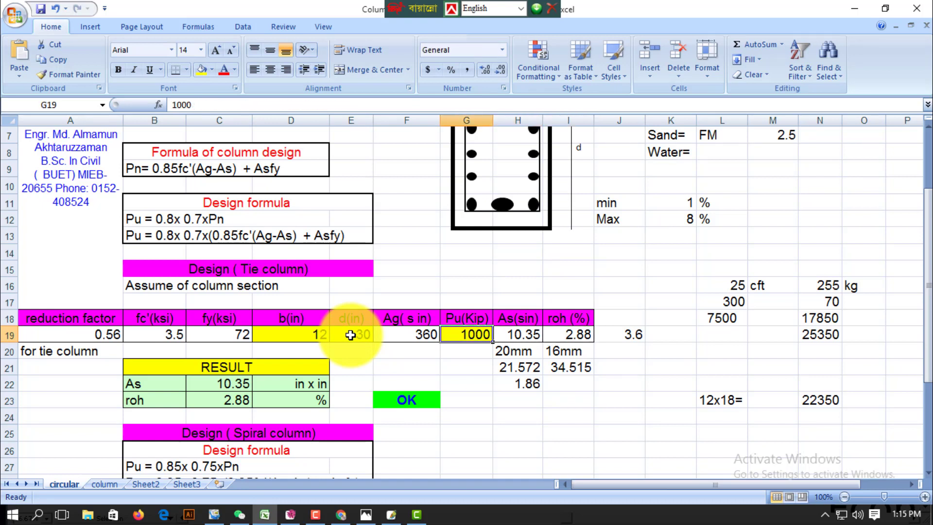
Set the tie column depth d in E19 to 36 in and check roh in I19 and the minimum steel area in J19
type("36")
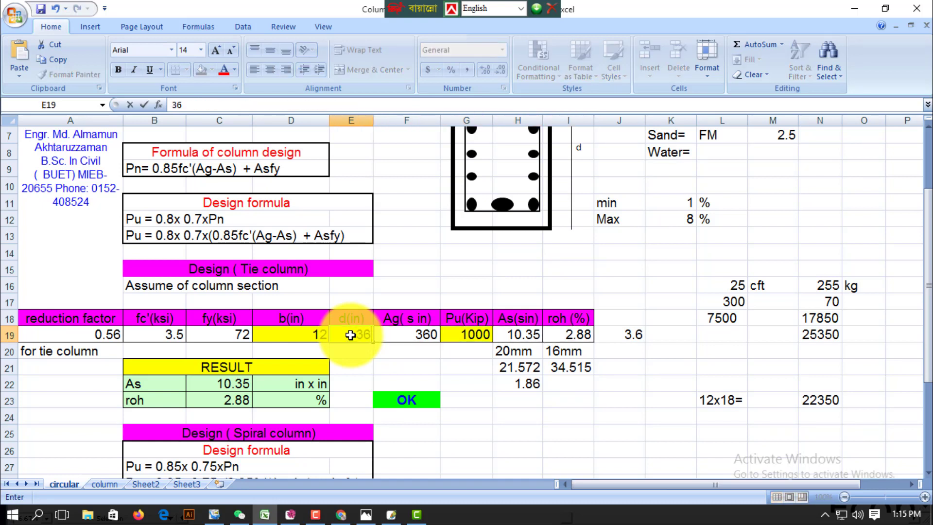
key("Right")
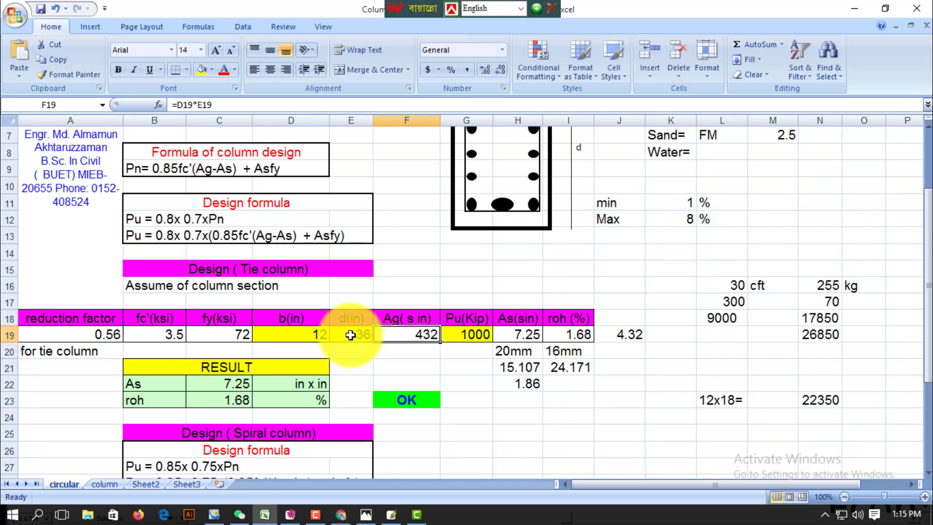
key("Right")
key("Right")
key("Right")
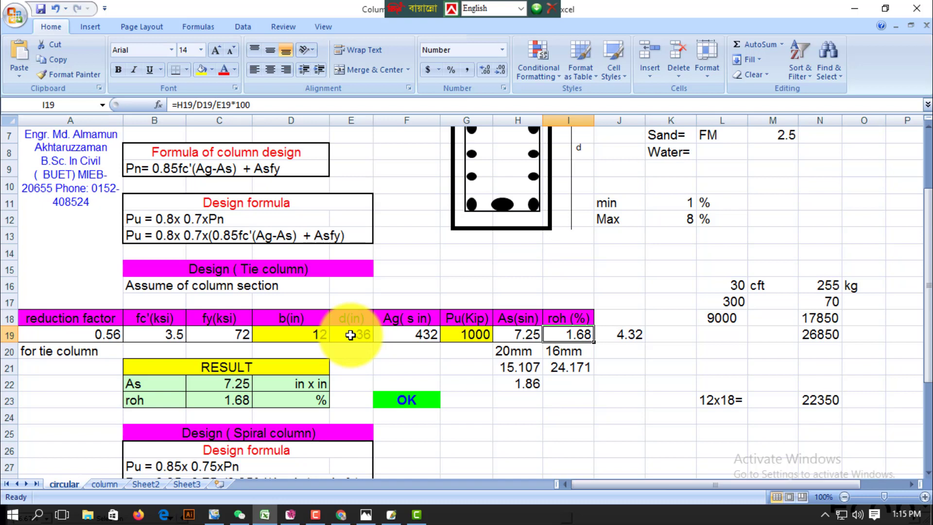
key("Left")
key("Left")
key("Left")
key("Left")
key("Right")
key("Right")
key("Right")
key("Right")
key("Right")
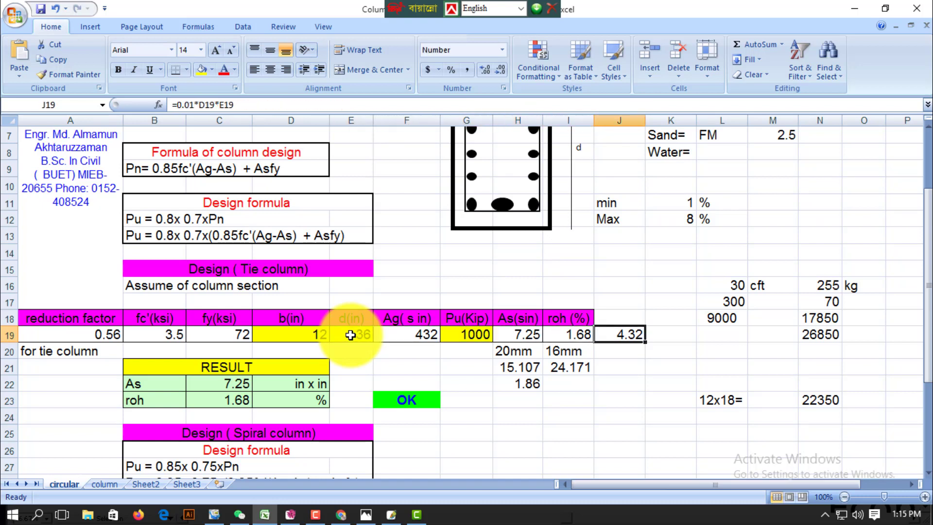
Check the concrete volume formula in L16, the rate in L17 and the concrete cost in L18
key("Right")
key("Right")
key("Up")
key("Up")
key("Up")
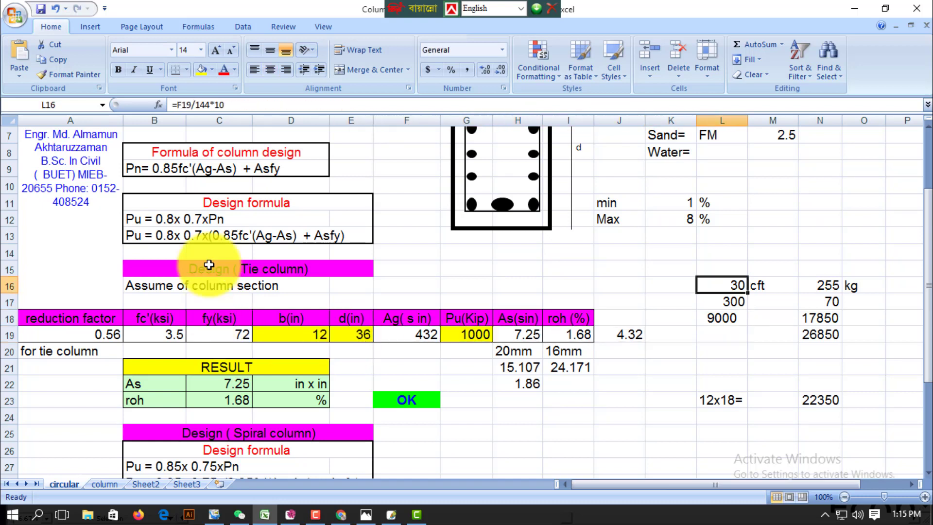
left_click(240, 101)
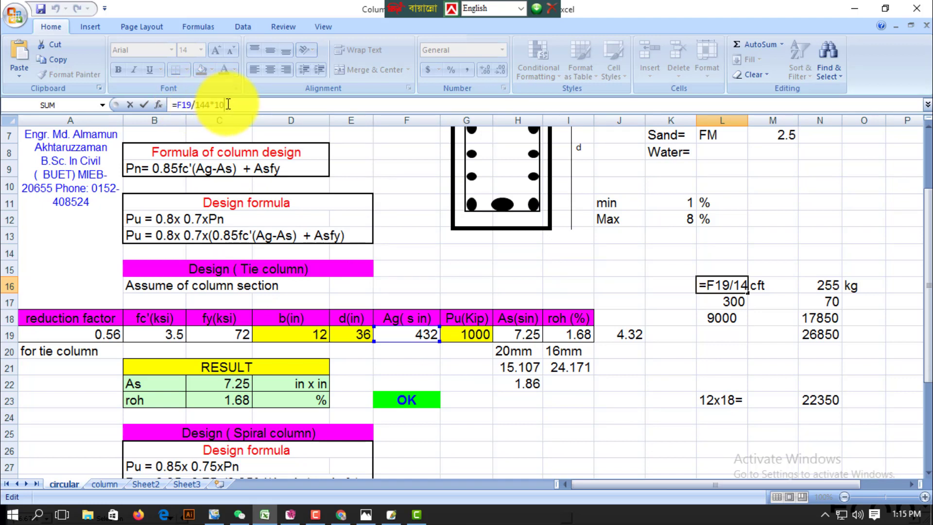
key("Return")
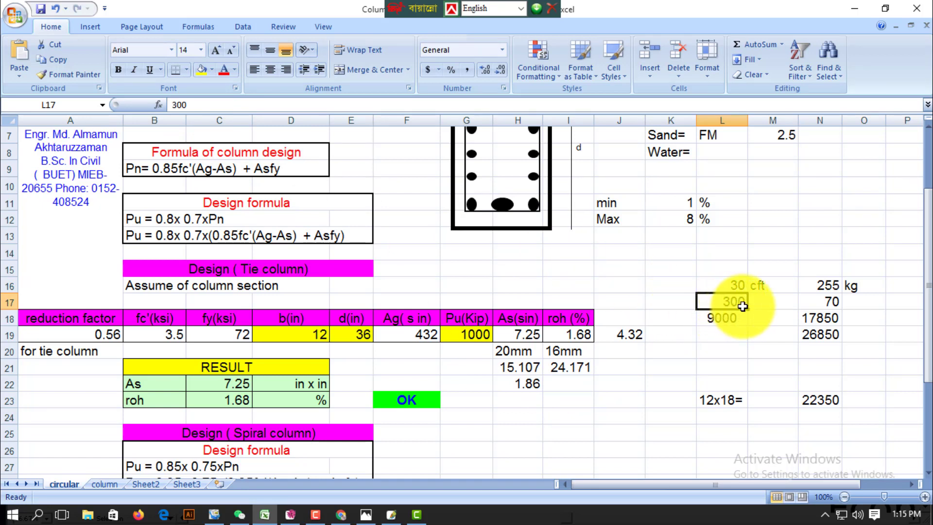
left_click(732, 319)
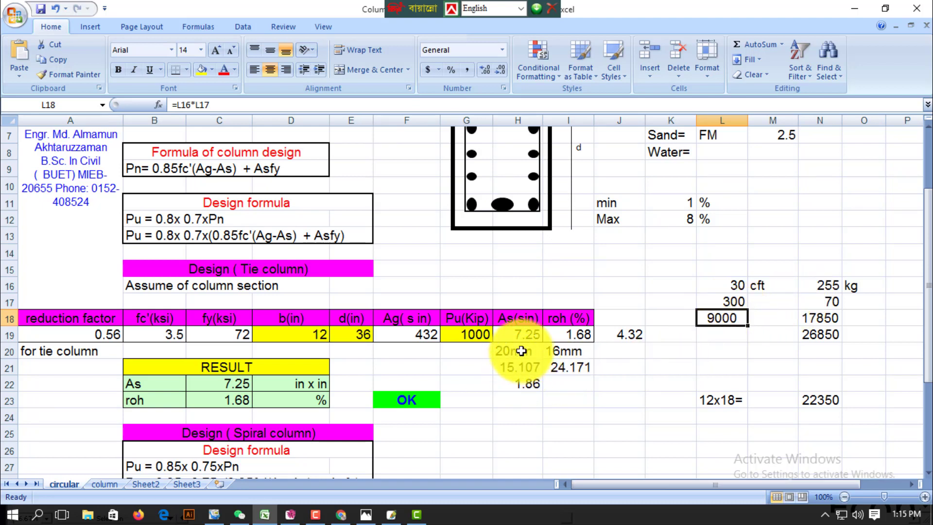
Check the 20mm bar count in H21 and change the steel weight formula in N16 to =15*10*0.75
left_click(519, 335)
left_click(521, 351)
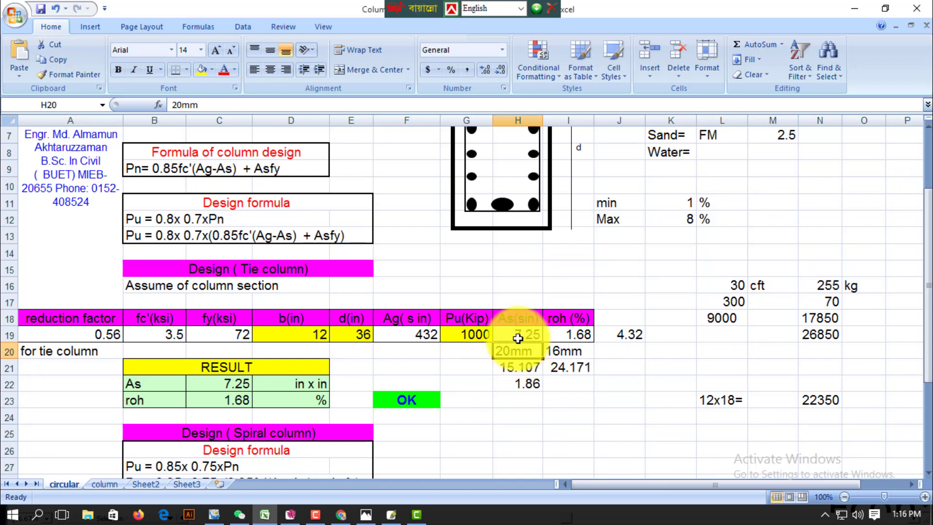
left_click(511, 368)
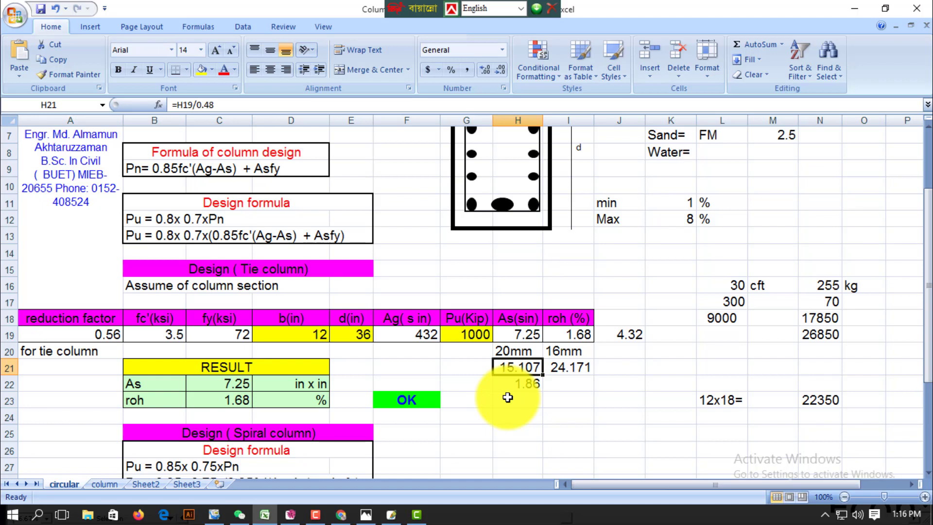
left_click(821, 285)
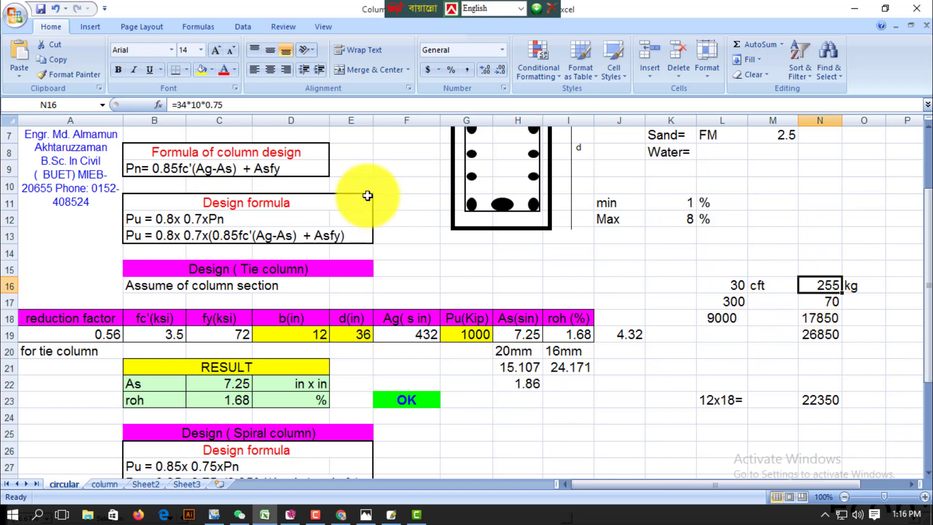
left_click(188, 105)
key("BackSpace")
key("BackSpace")
type("15")
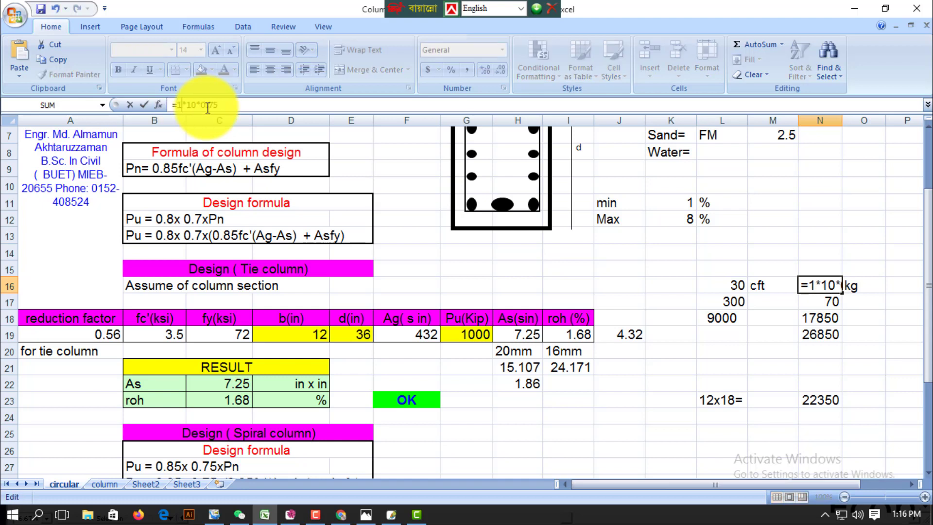
key("Return")
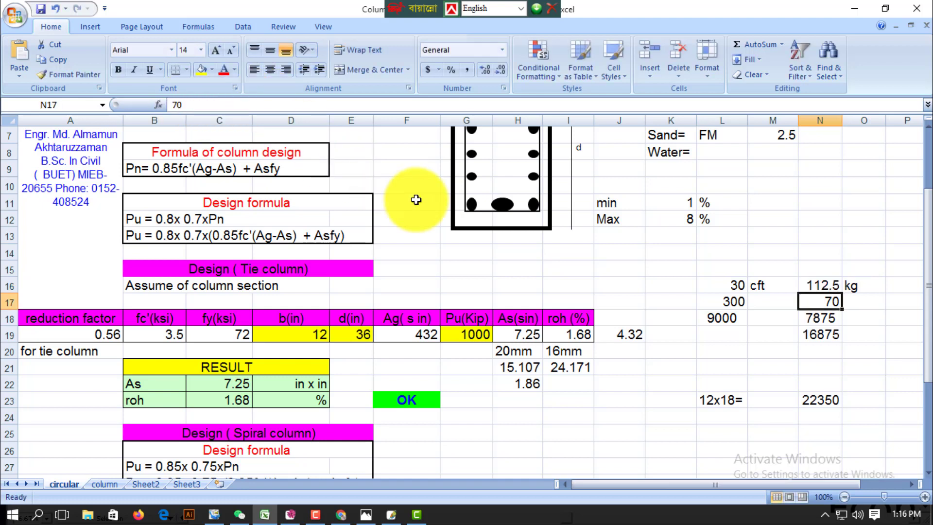
Review the steel and total costs in N18 and N19, and record the total as 16875 in N24, labelled 12x36= in L24
left_click(869, 361)
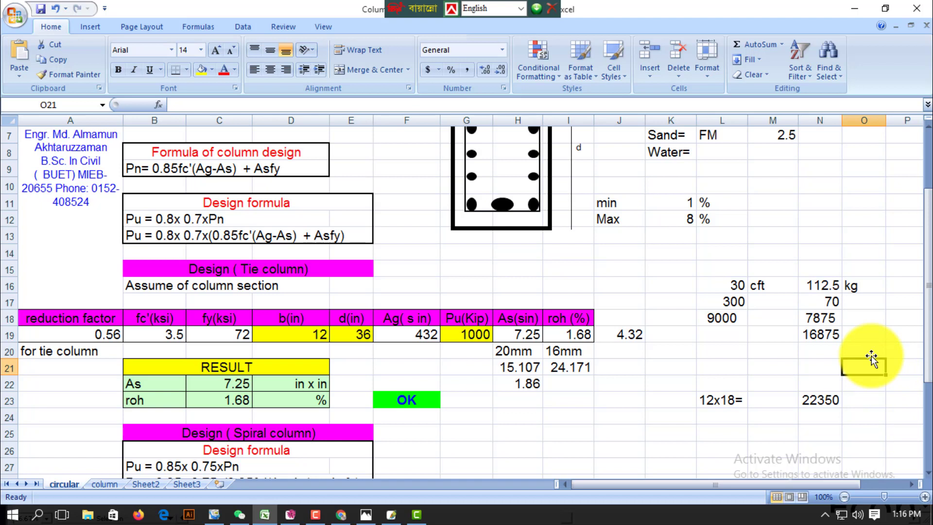
left_click(827, 286)
left_click(823, 336)
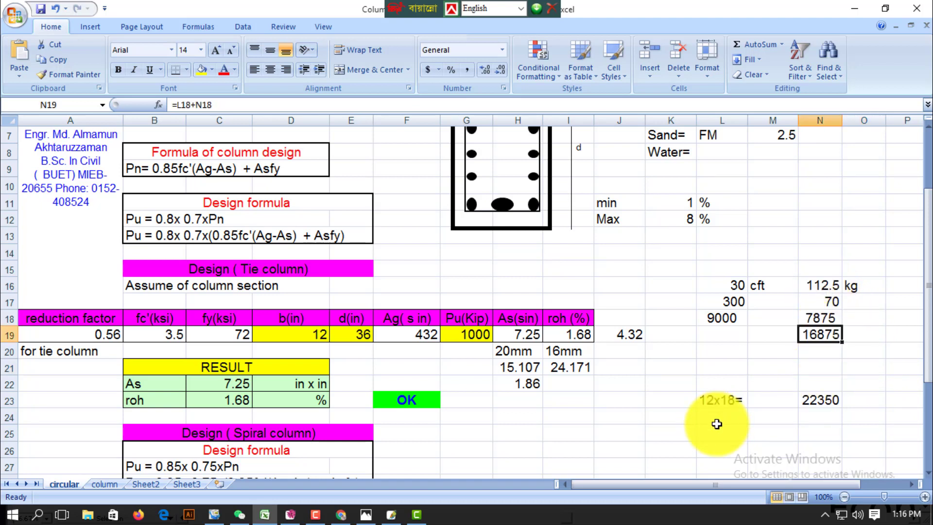
left_click(823, 318)
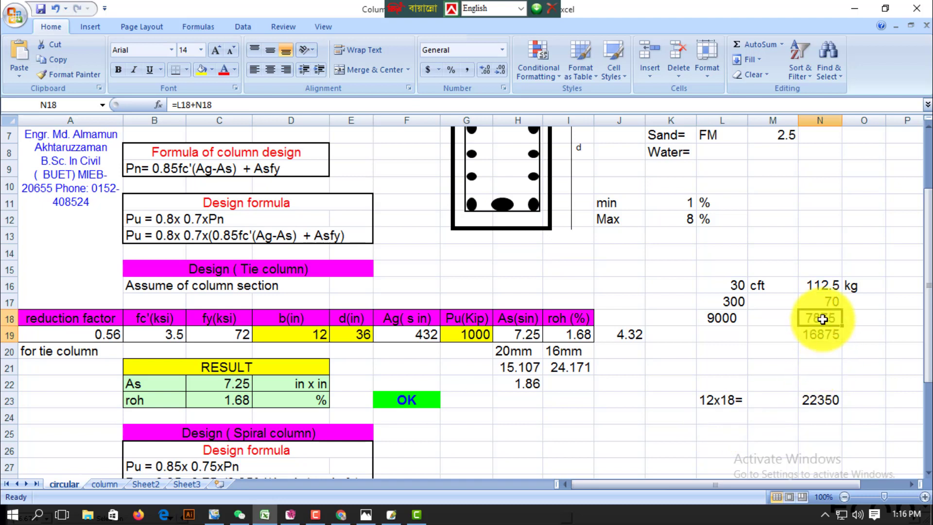
left_click(820, 335)
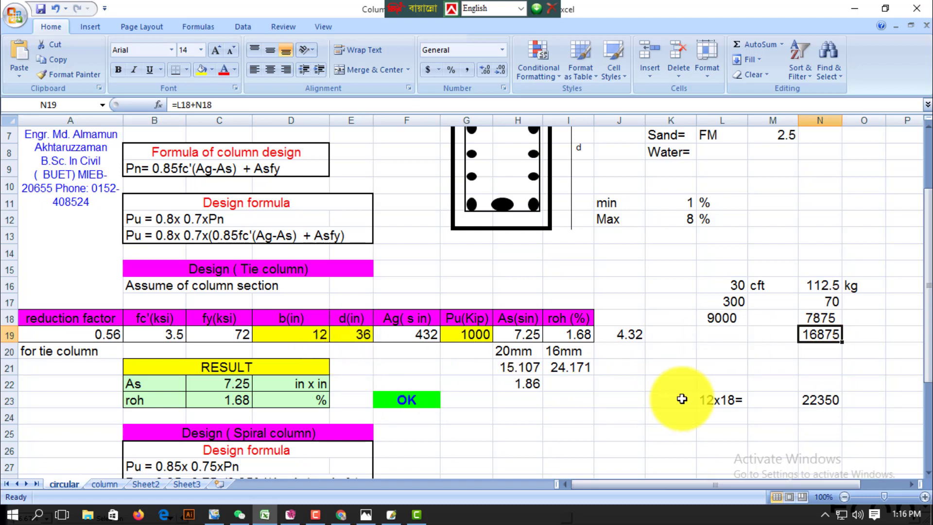
left_click(704, 417)
type("12")
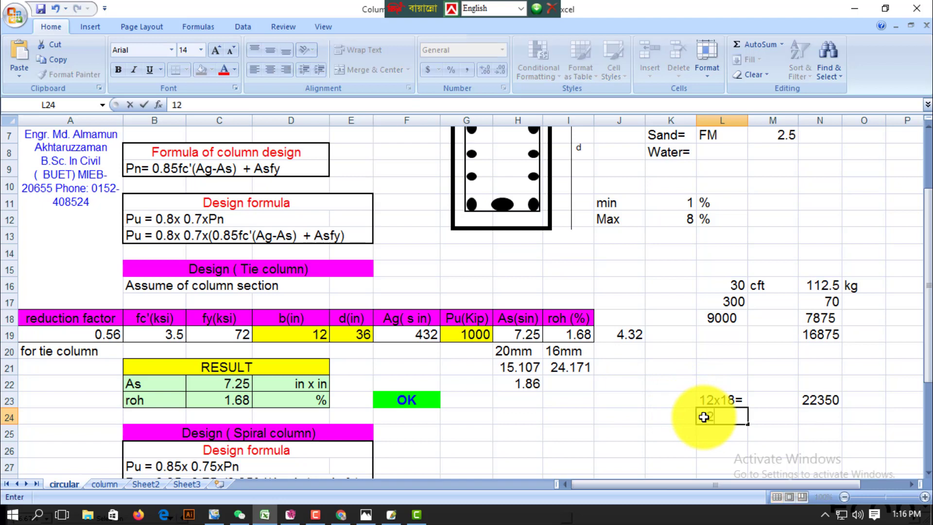
type("x36=")
key("Return")
key("Up")
key("Right")
key("Right")
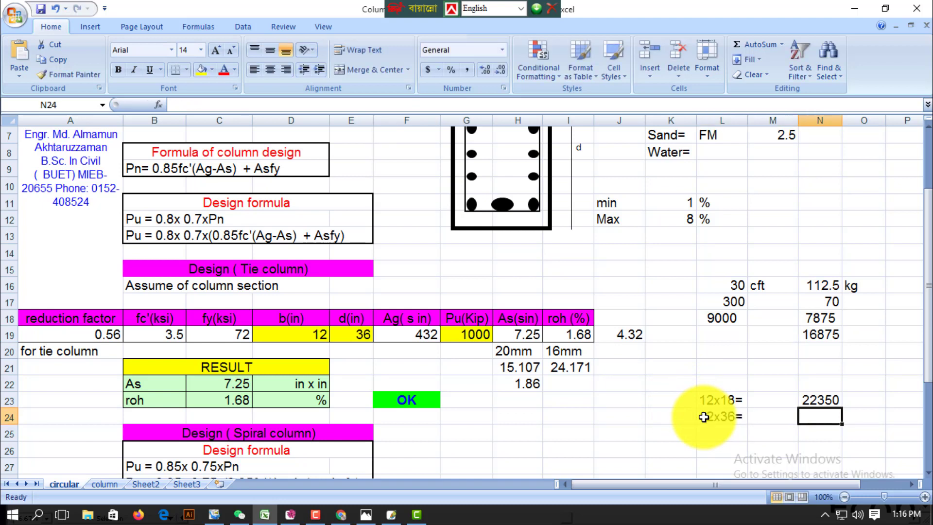
type("16")
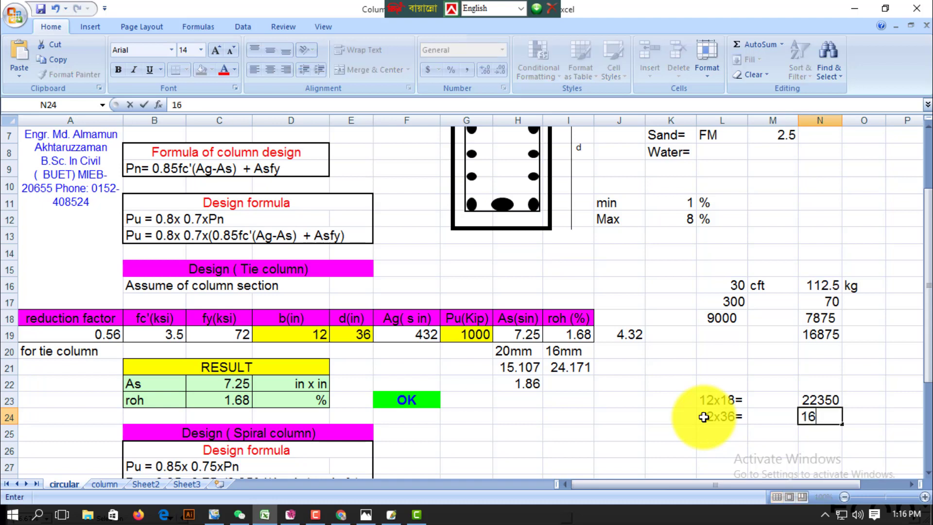
type("875")
key("Return")
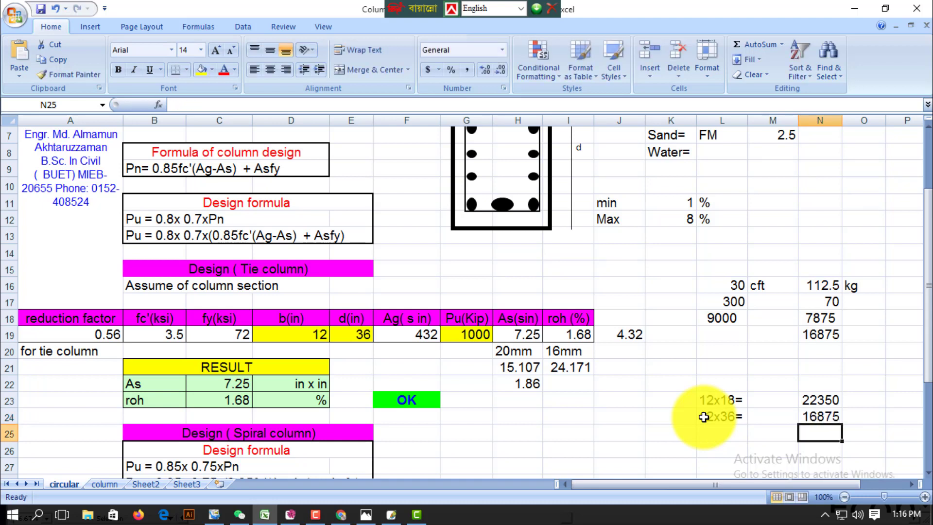
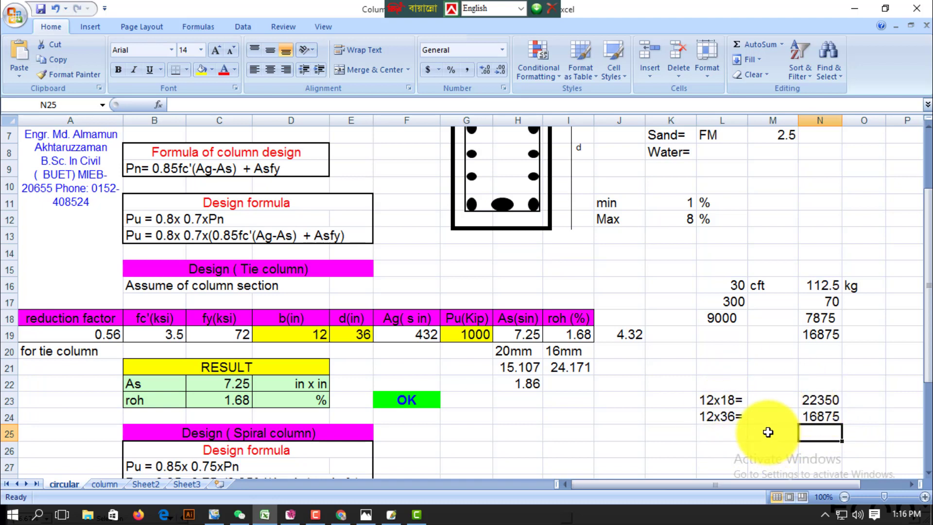
Return the tie column depth d in E19 to 30 in and check the roh, 20mm bar count and concrete cost formulas
left_click(360, 338)
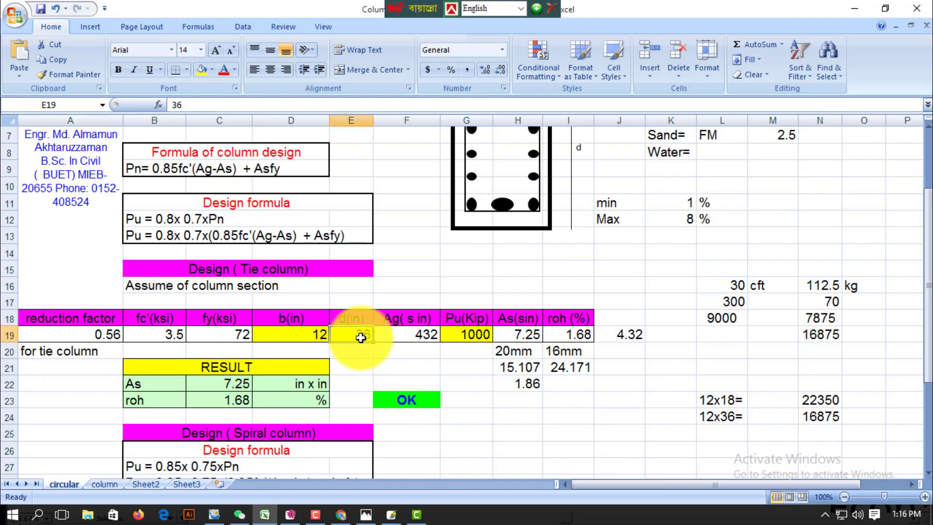
type("30")
key("Right")
key("Right")
key("Right")
key("Right")
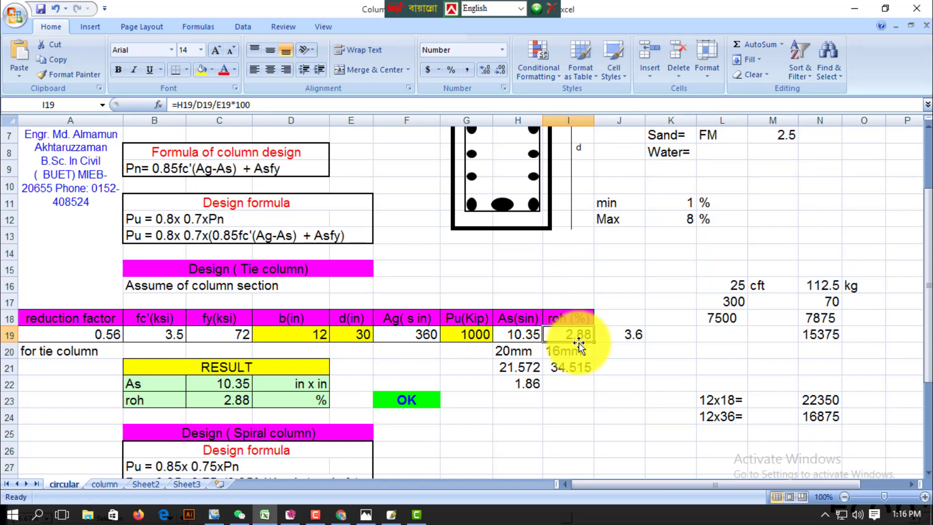
left_click(532, 368)
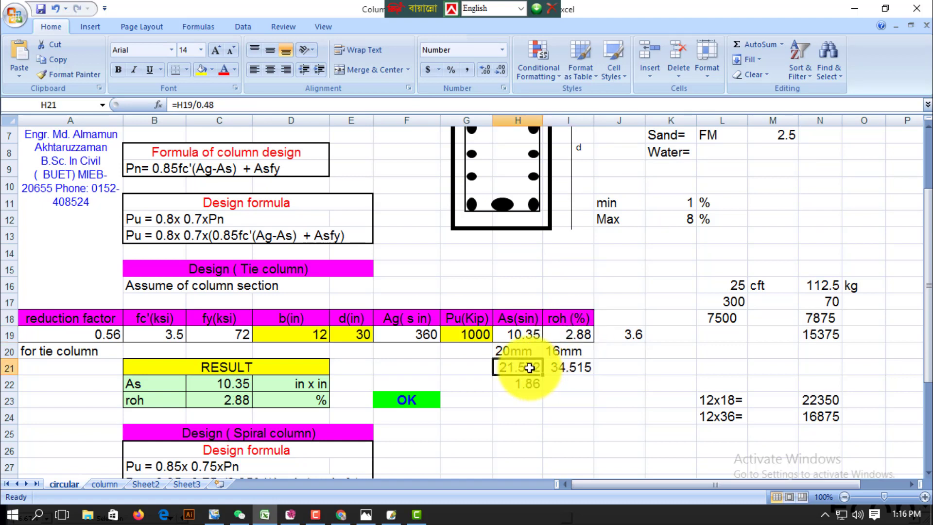
left_click(724, 286)
left_click(258, 101)
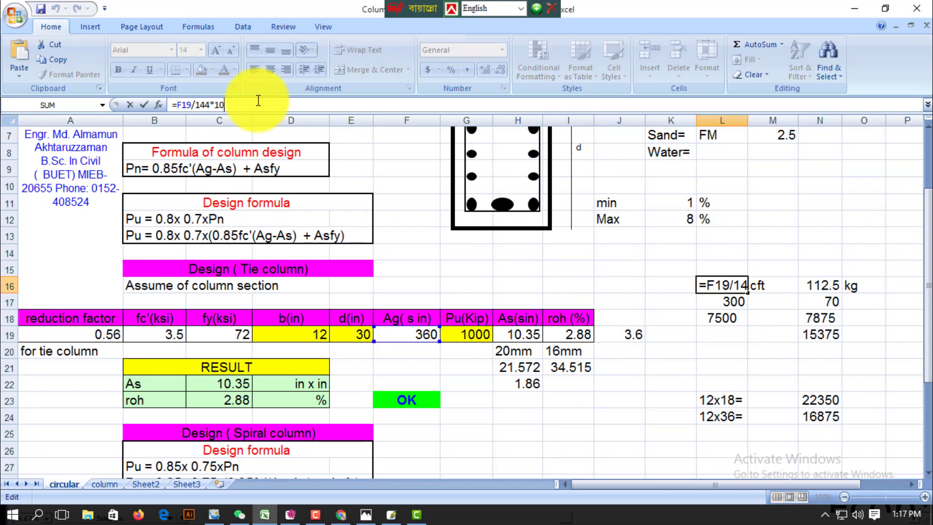
key("Return")
key("Return")
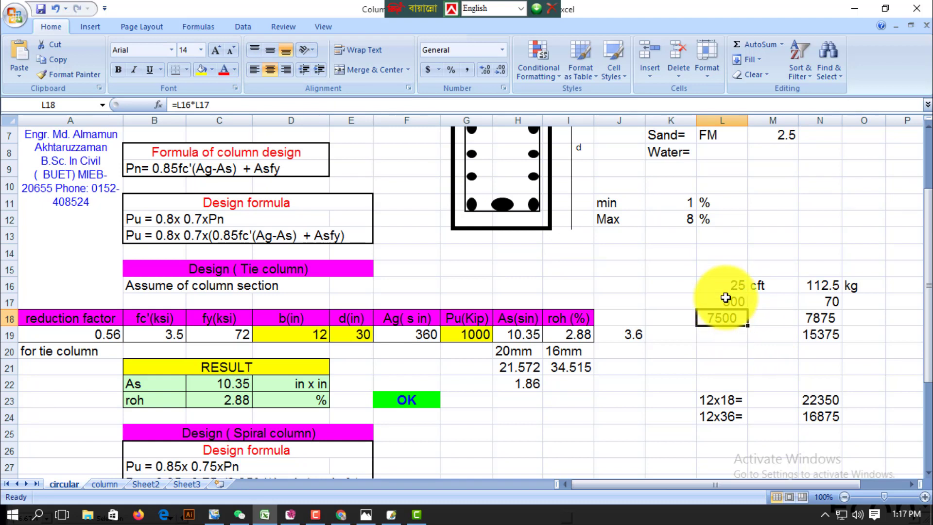
Change the steel weight formula in N16 to =21*10*0.75
left_click(816, 286)
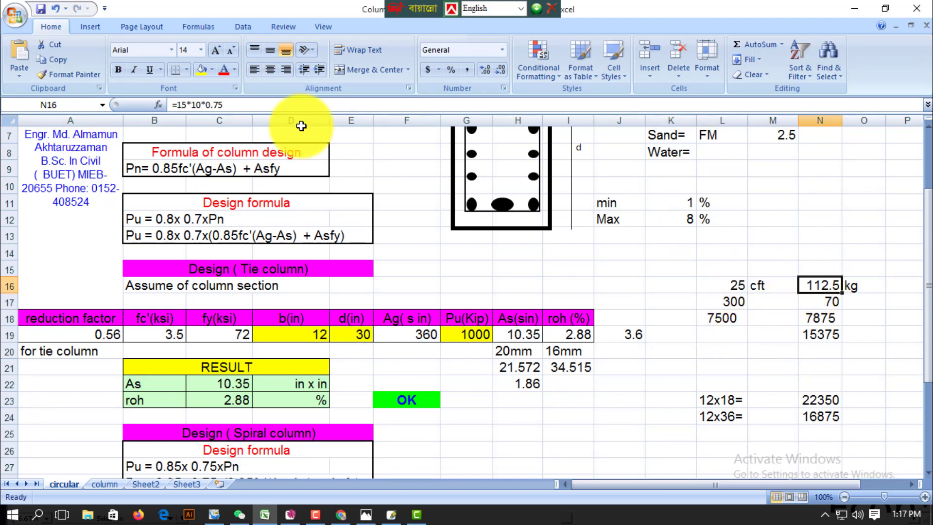
left_click(204, 103)
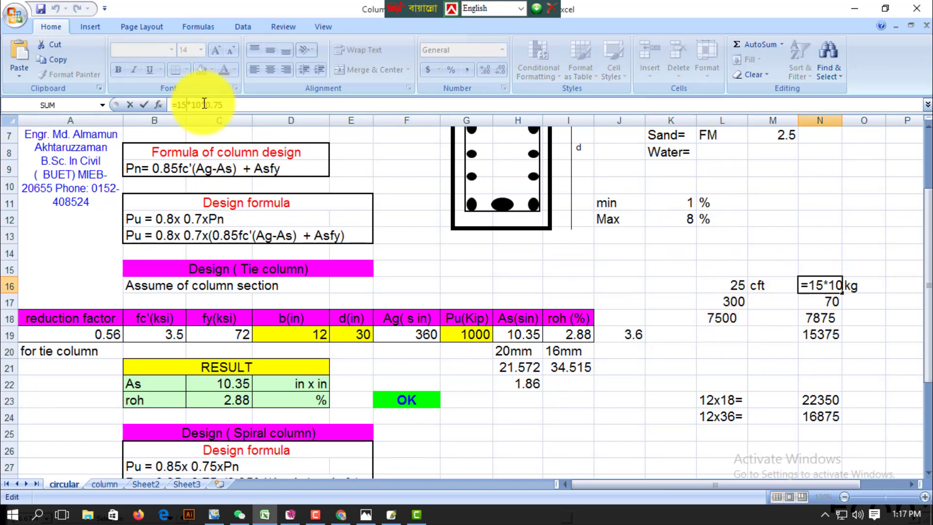
key("BackSpace")
key("BackSpace")
type("21")
key("Return")
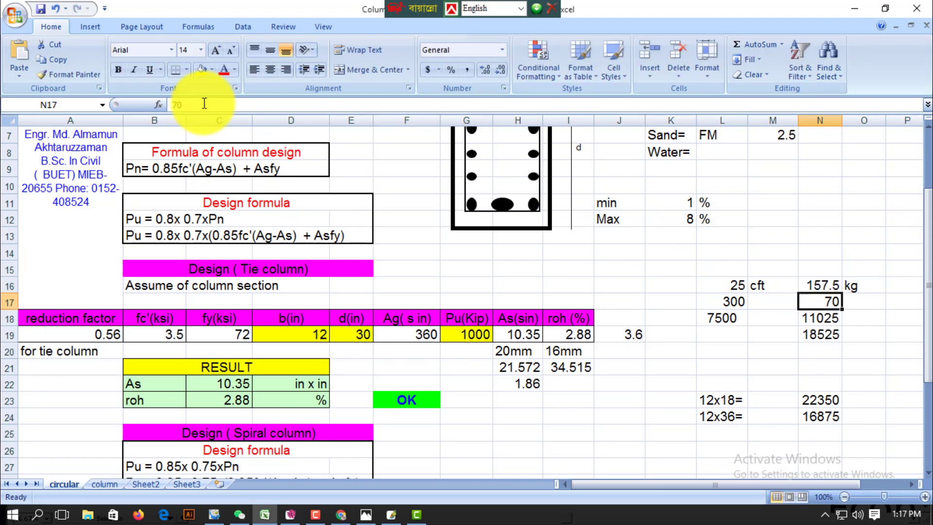
Check the total cost in N19, and enter the label 12x30= in L25 with the cost 18350 in N25
left_click(826, 336)
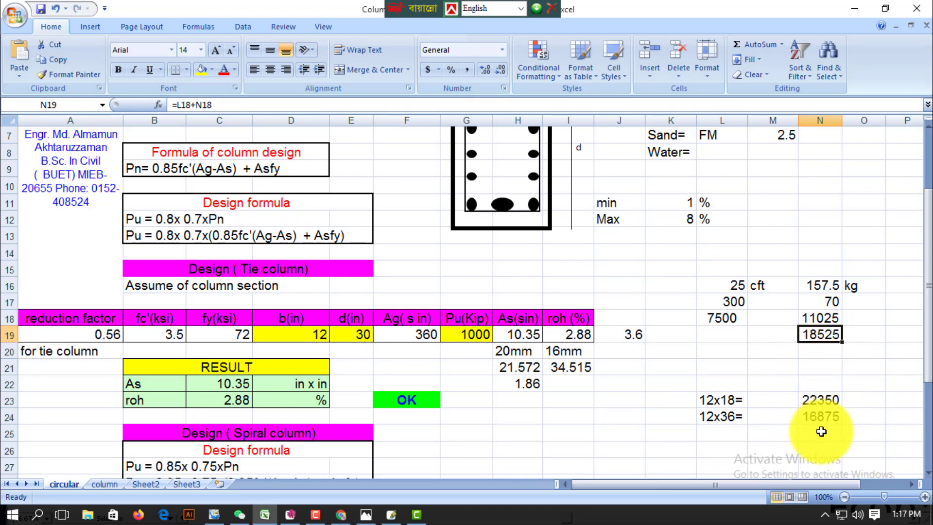
left_click(709, 437)
type("12x30")
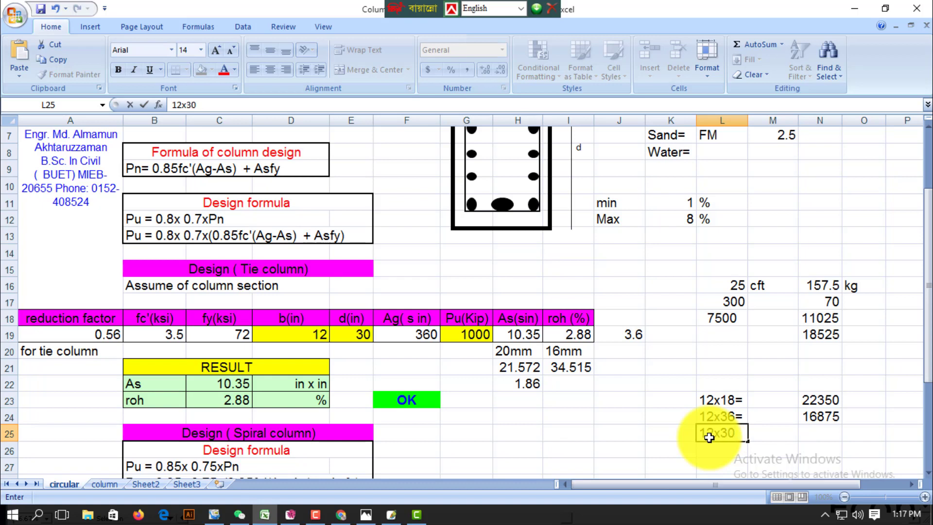
type("=")
key("Return")
key("Right")
key("Right")
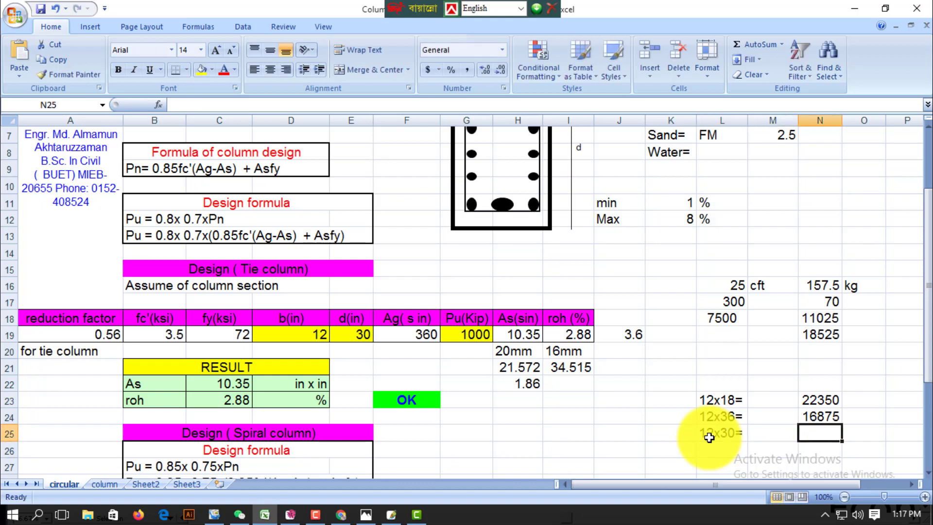
type("18")
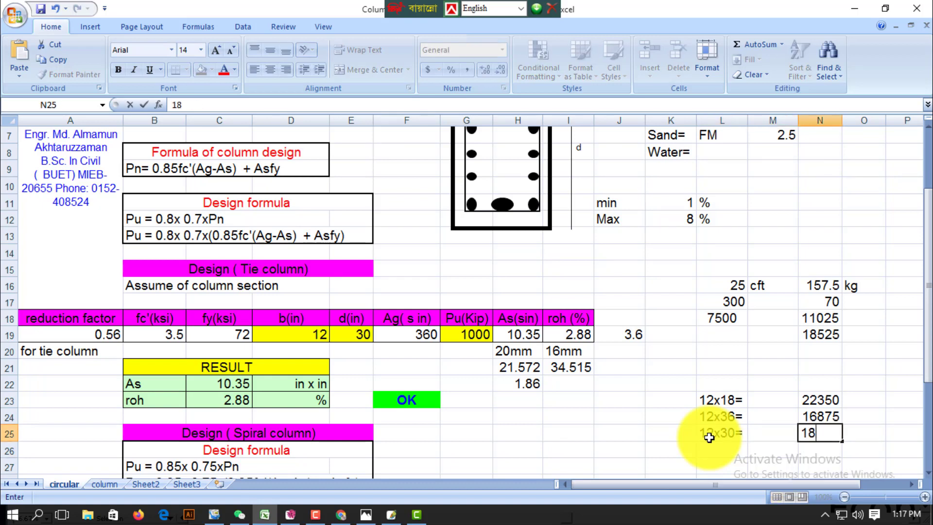
type("350")
key("Return")
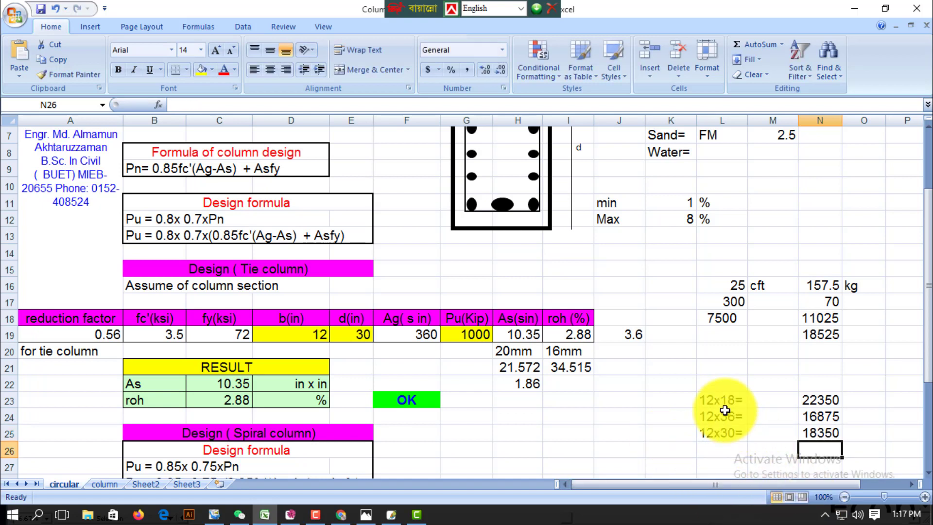
Review the cost list in L23:N25, set the tie column depth d in E19 to 40 in and check roh and the 20mm bar count
left_click_drag(709, 400, 808, 429)
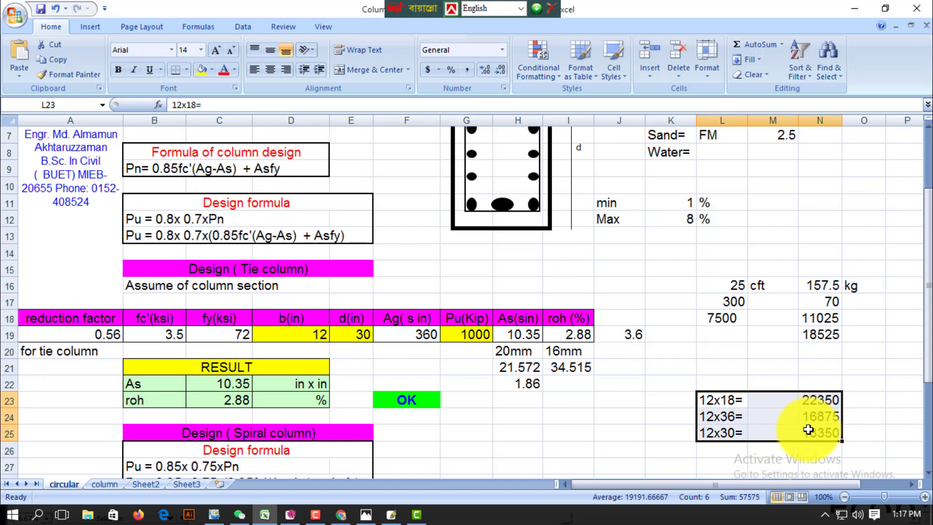
left_click(532, 399)
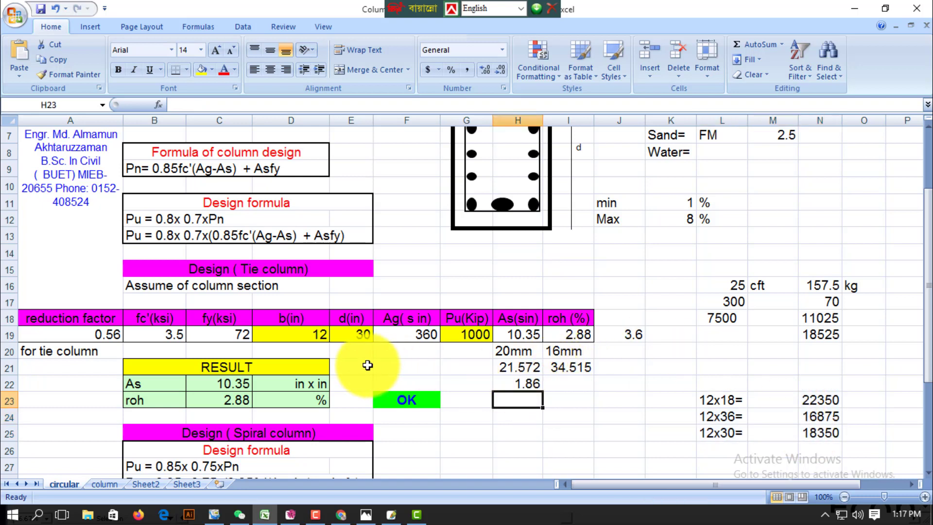
left_click(360, 337)
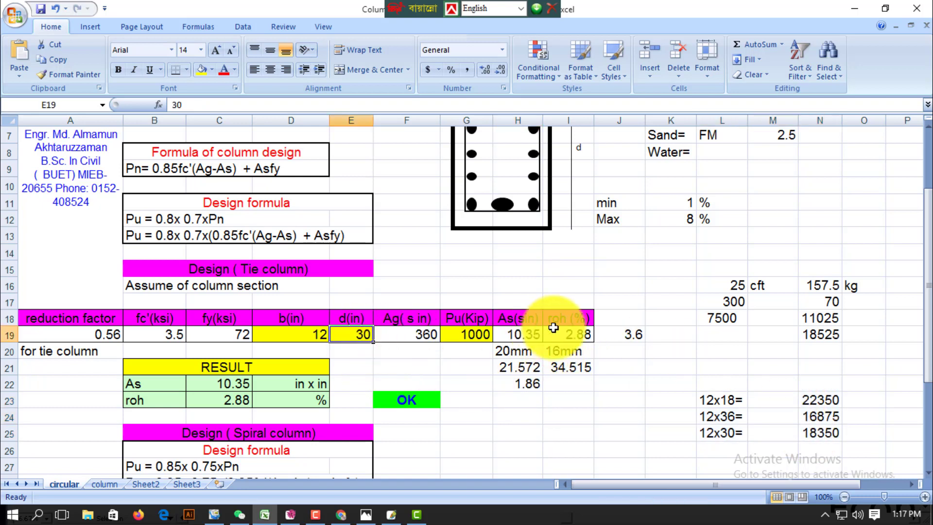
type("40")
key("Tab")
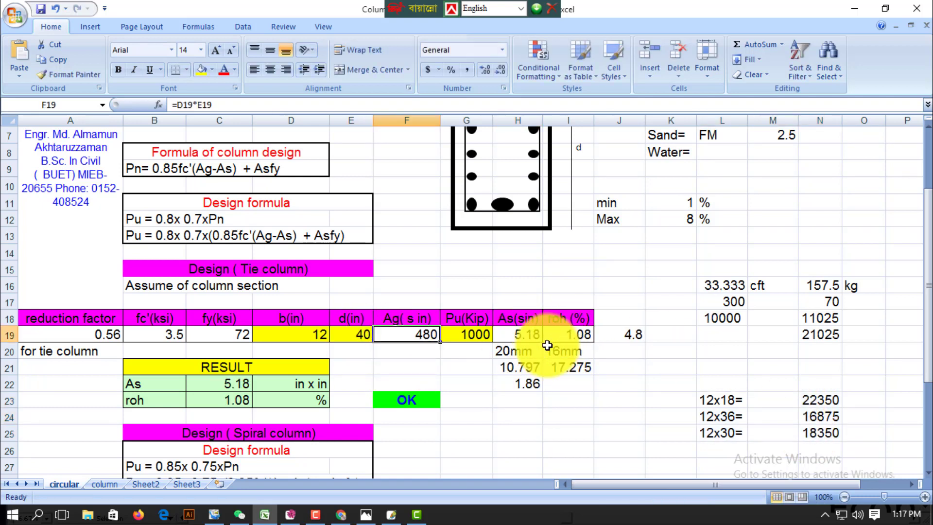
left_click(581, 332)
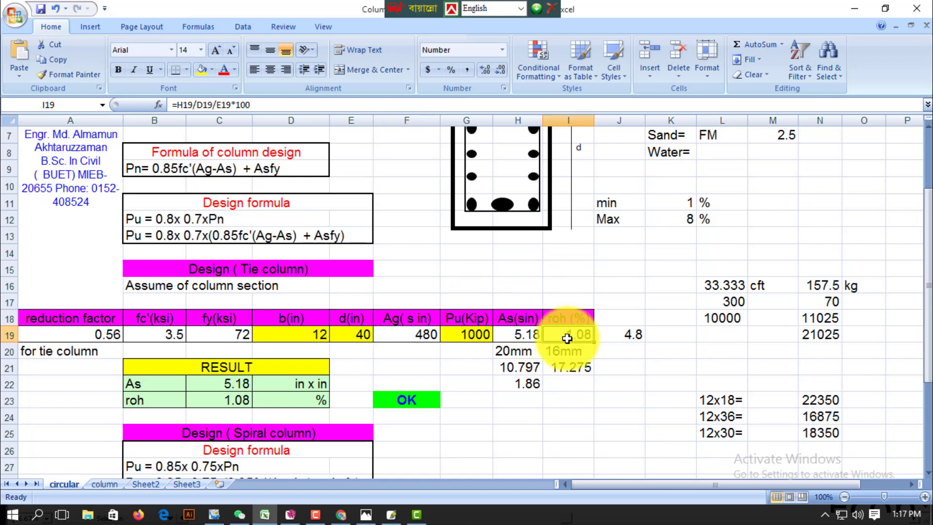
left_click(365, 334)
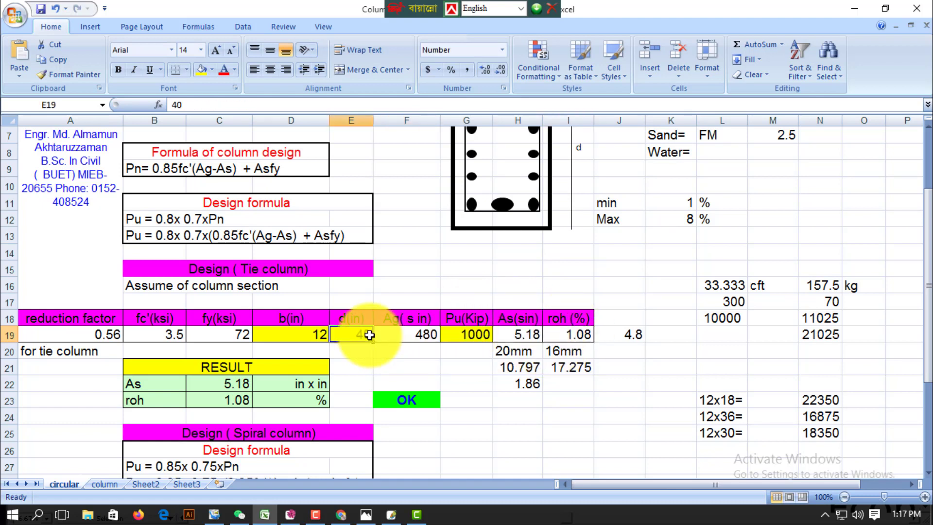
left_click(516, 367)
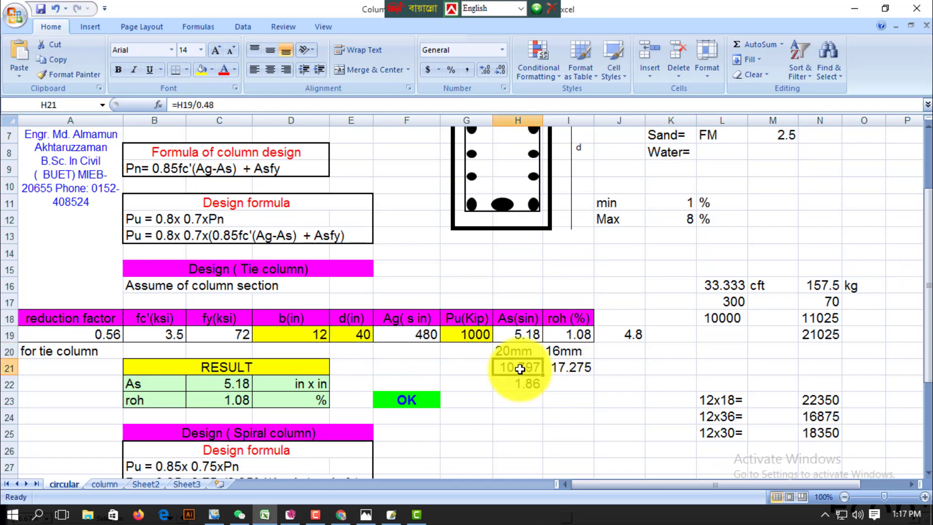
Change the steel weight formula in N16 to =12*10*0.75
left_click(817, 287)
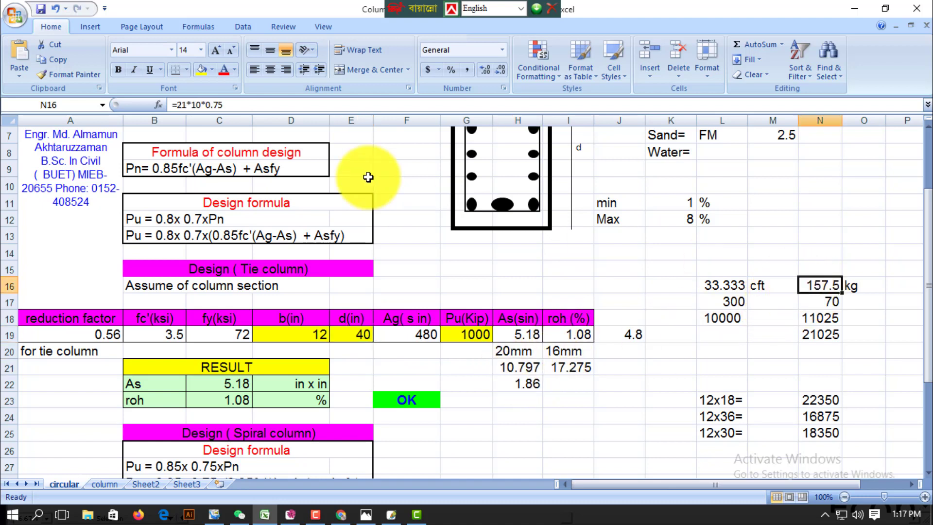
left_click(185, 104)
key("BackSpace")
key("BackSpace")
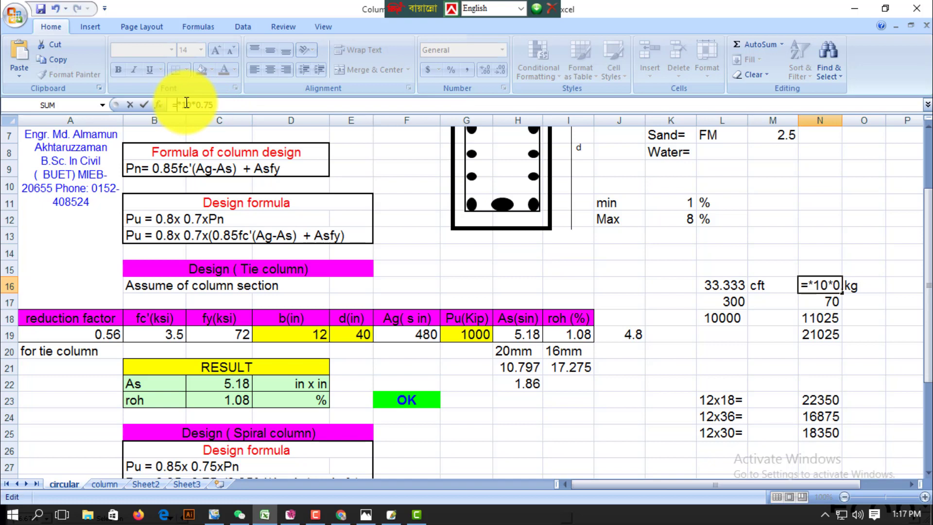
type("12")
key("Return")
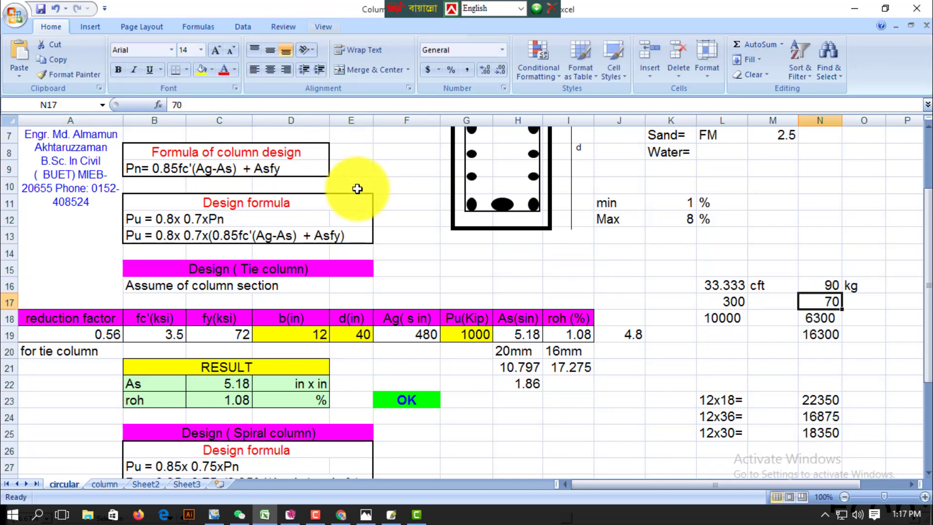
Check the total cost in N19, and enter the label 12x40= in L26 with the cost 16300 in N26
left_click(826, 334)
left_click(719, 445)
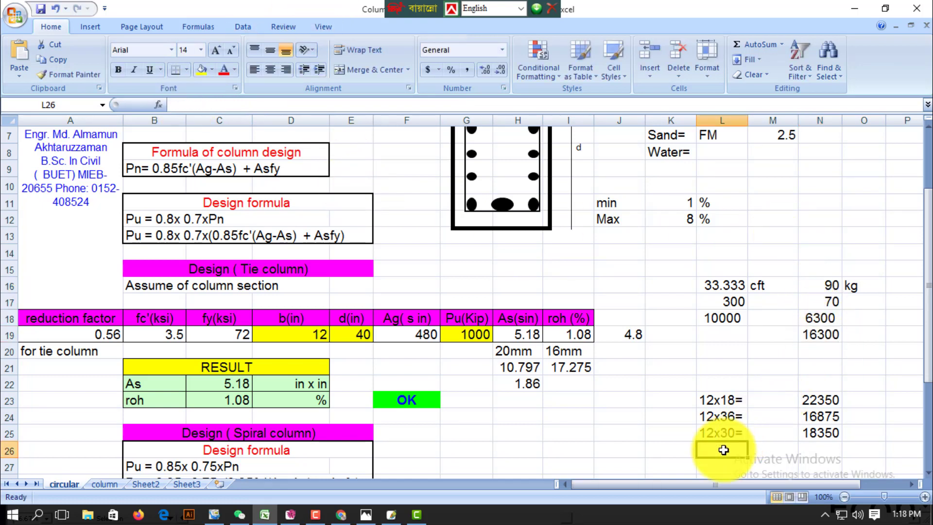
scroll(733, 433, "down", 1)
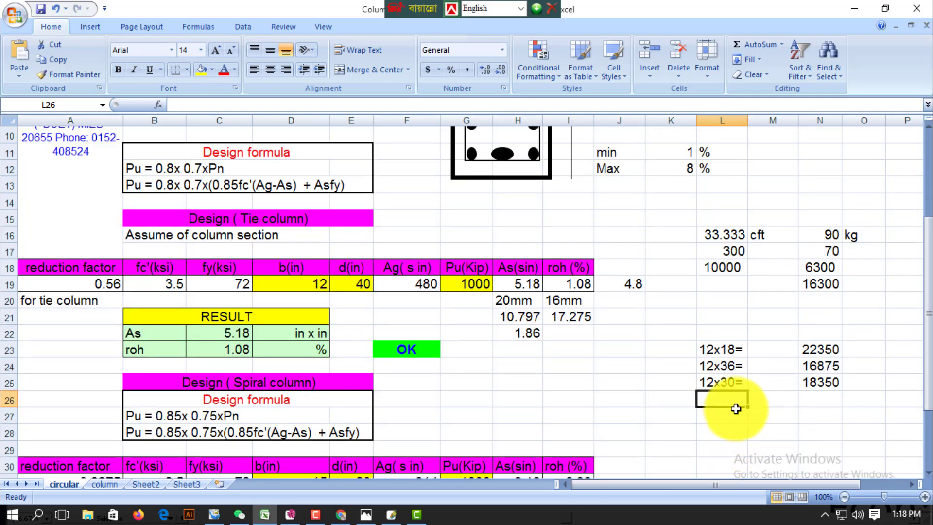
type("12x40=")
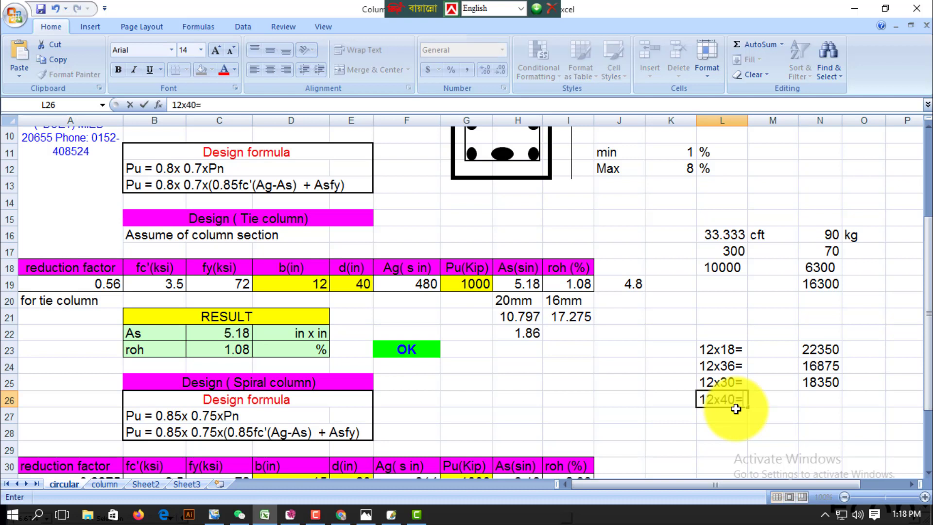
key("Return")
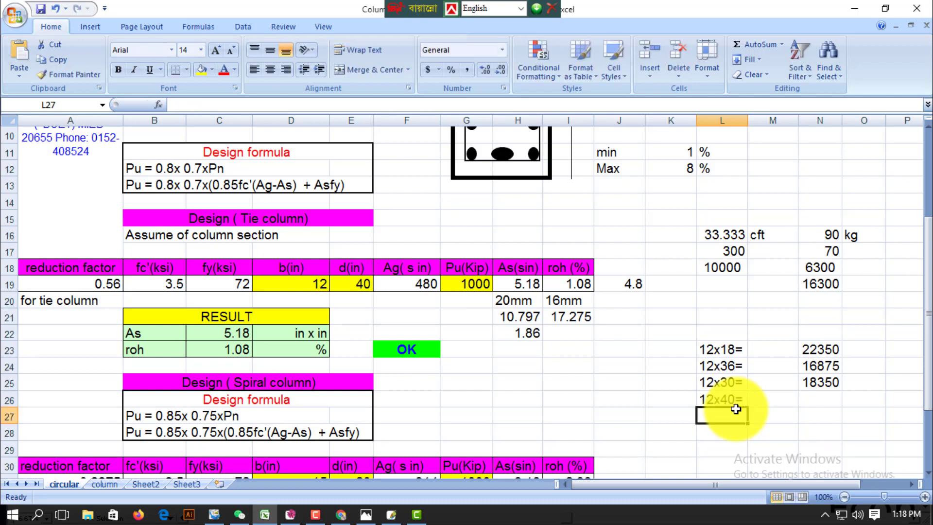
key("Up")
key("Right")
key("Right")
type("1")
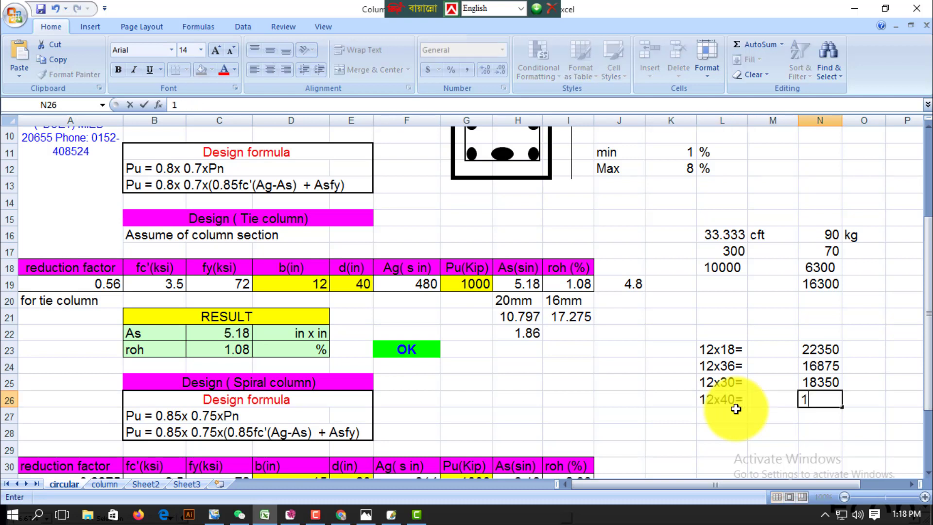
type("6300")
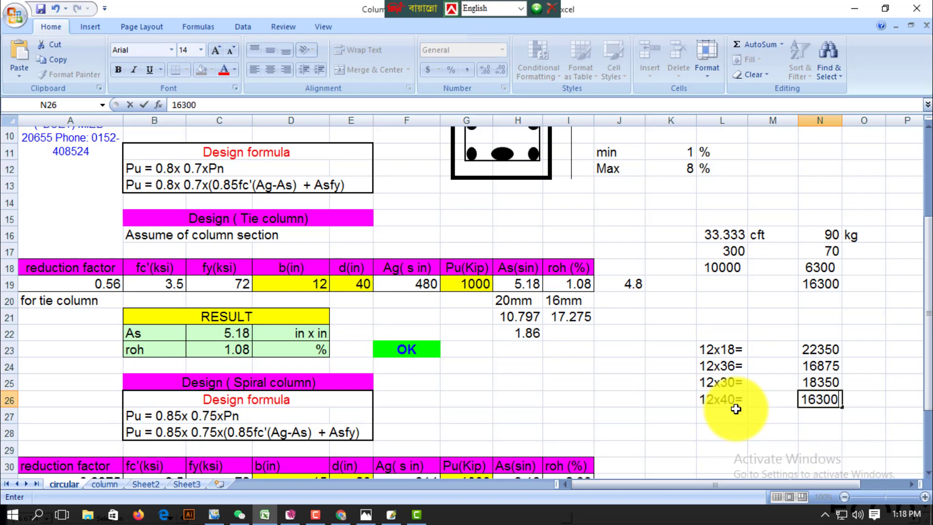
key("Return")
Highlight the 12x30 row of the cost list, L25:N25, with a yellow fill
left_click(571, 286)
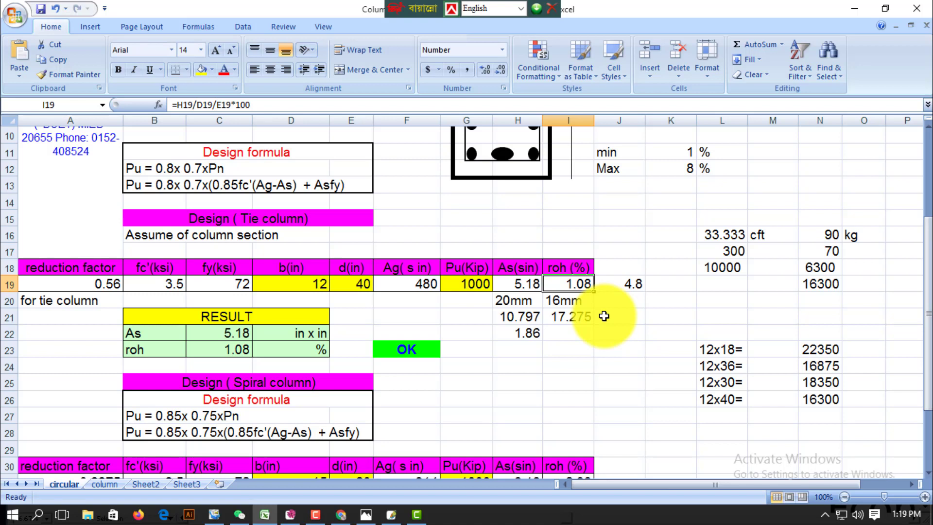
left_click(719, 382)
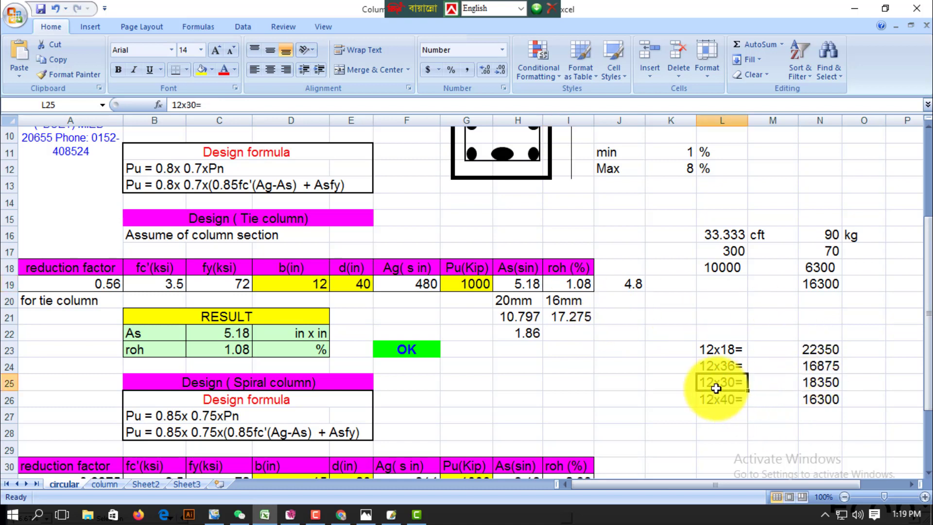
left_click_drag(821, 384, 728, 384)
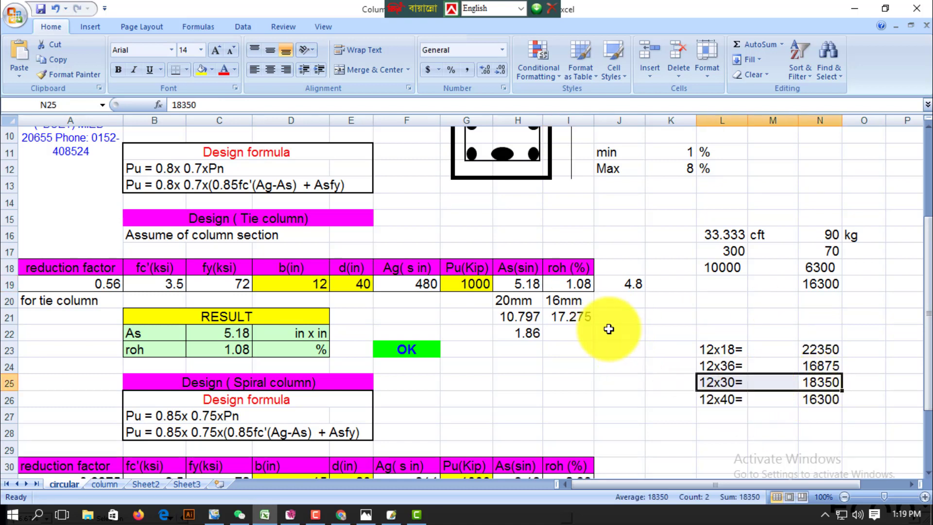
left_click(201, 69)
Set the tie column depth d in E19 to 30 in and check the roh formula in I19
left_click(356, 284)
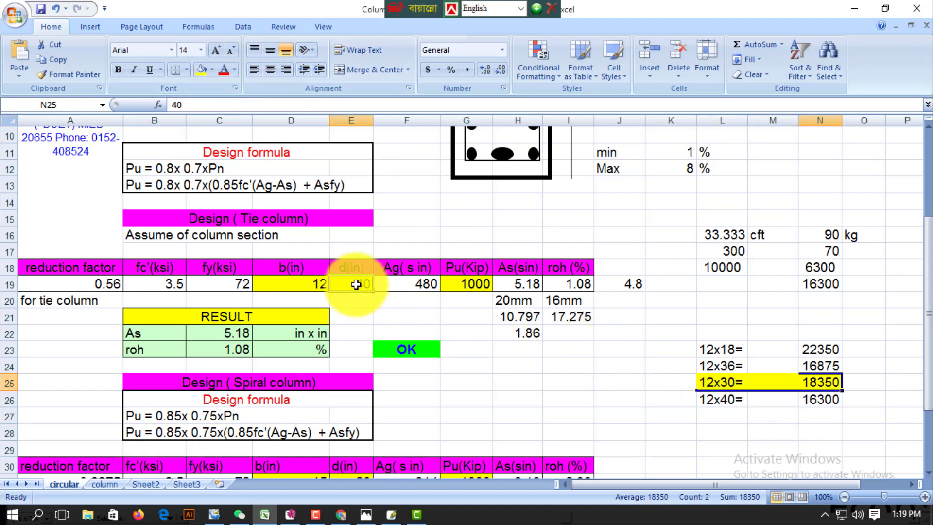
type("30")
key("Right")
key("Right")
key("Right")
key("Right")
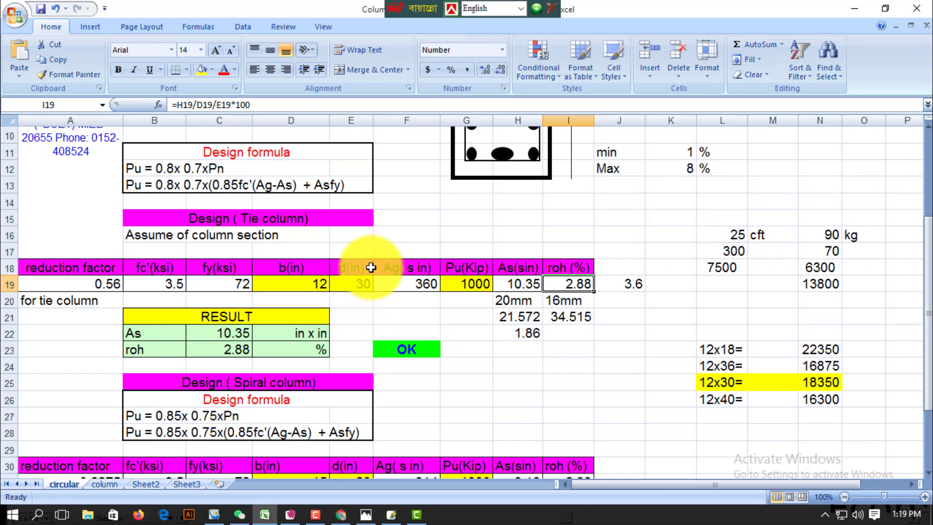
Try a tie column depth d of 32 in in E19
left_click(356, 284)
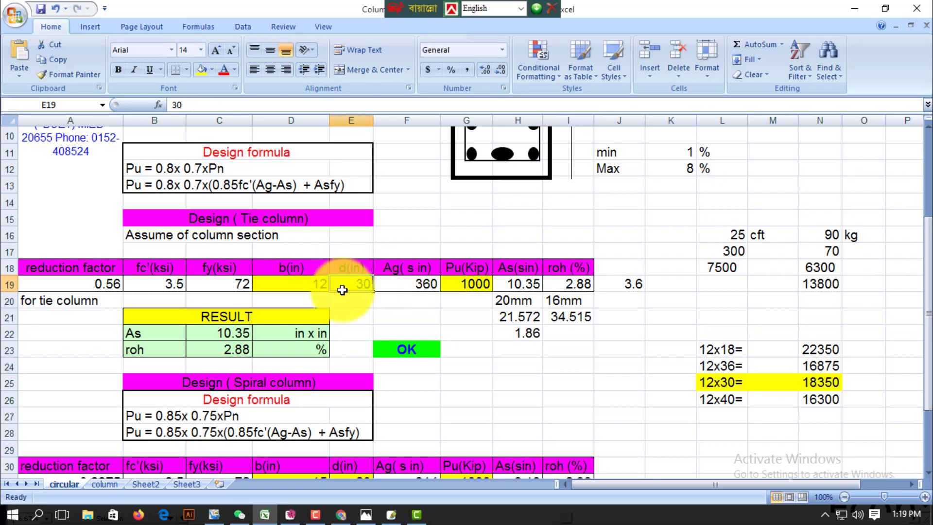
type("32")
key("Tab")
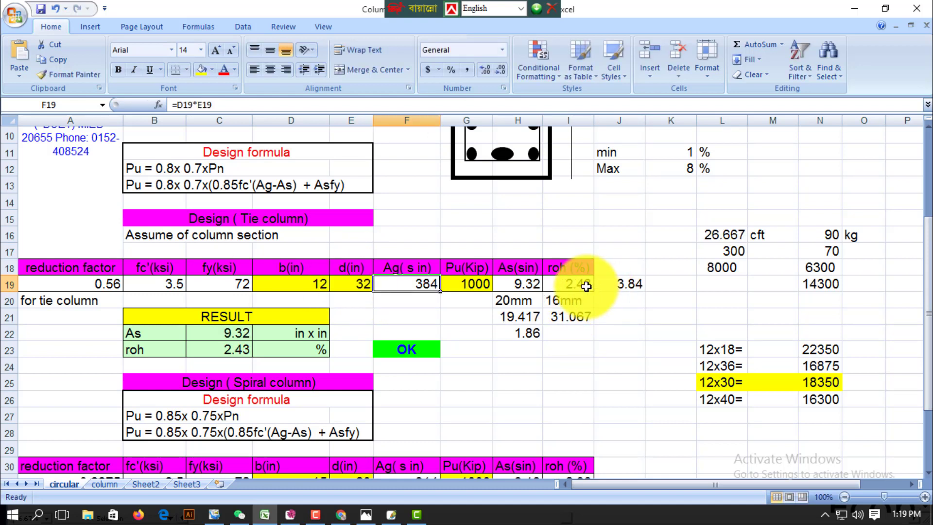
Return the tie column depth d in E19 to 30 in and review the As, roh and 20mm bar count formulas
left_click(353, 282)
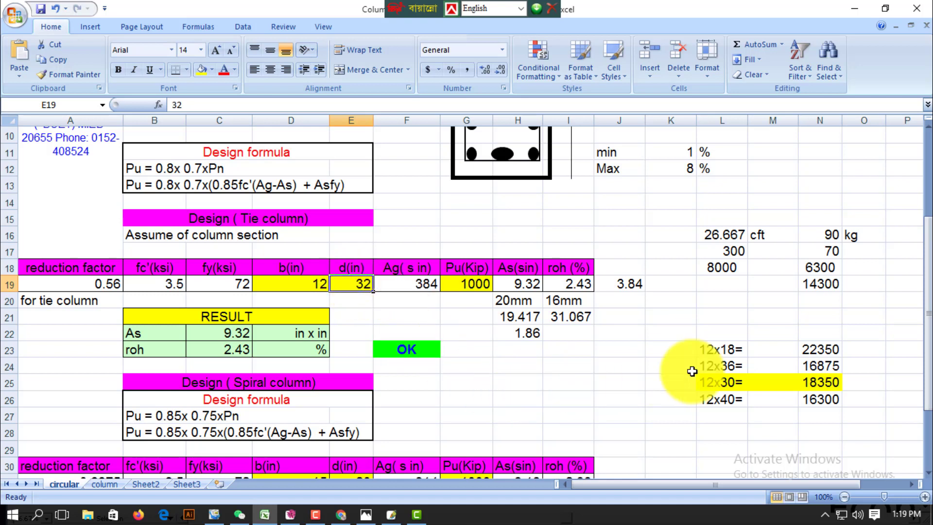
type("3")
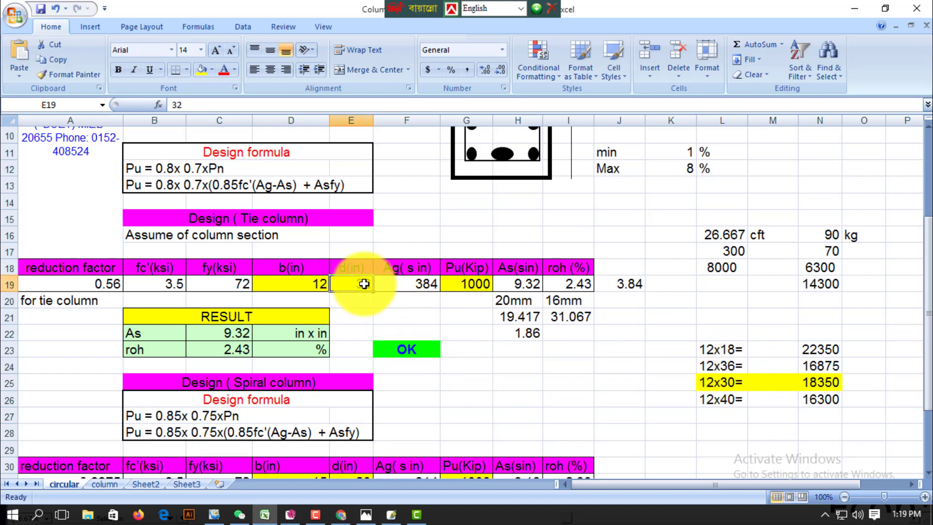
type("0")
key("Tab")
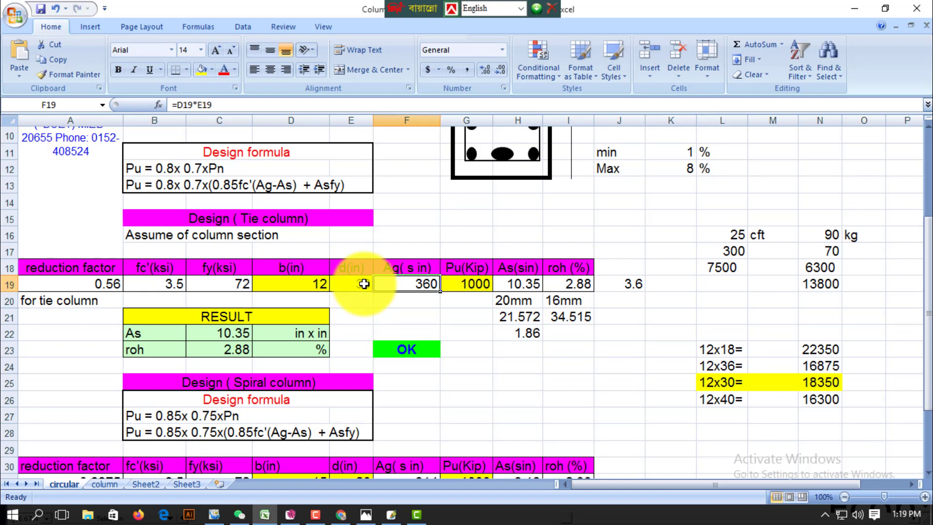
key("Right")
key("Right")
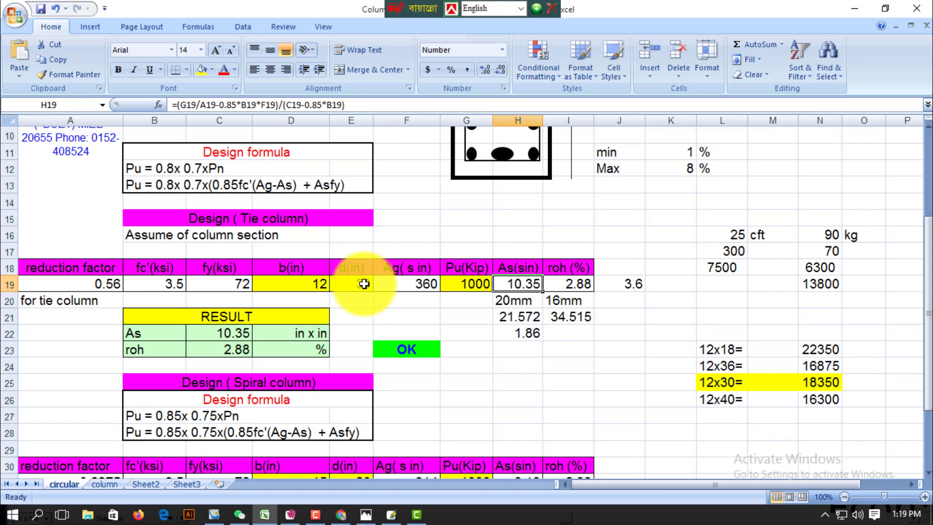
key("Right")
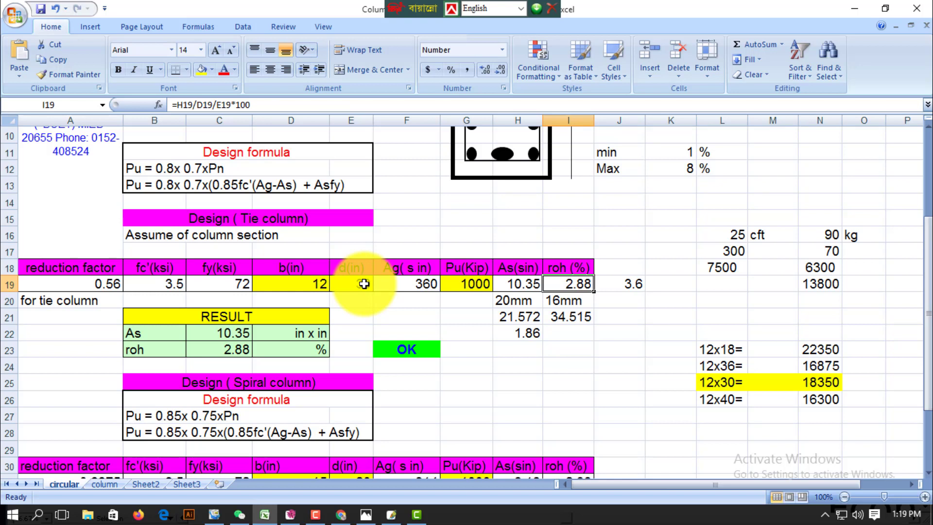
key("Left")
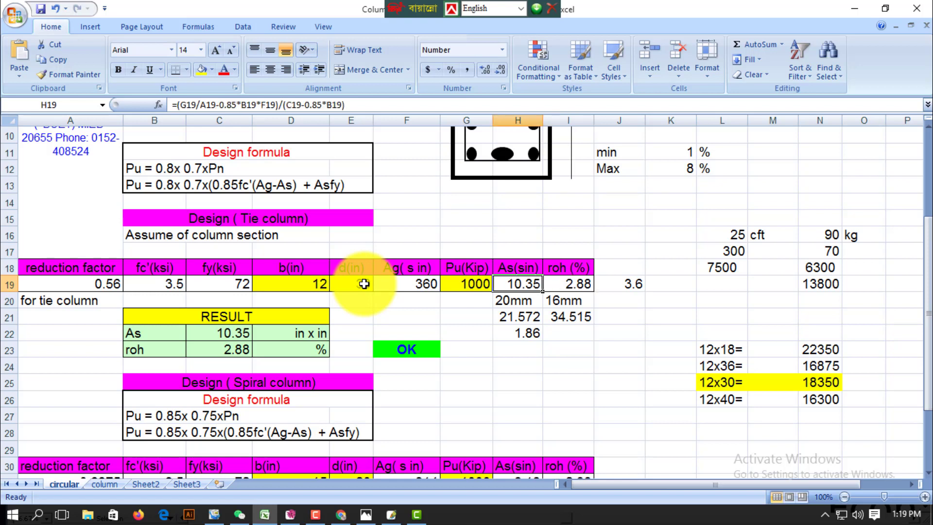
key("Down")
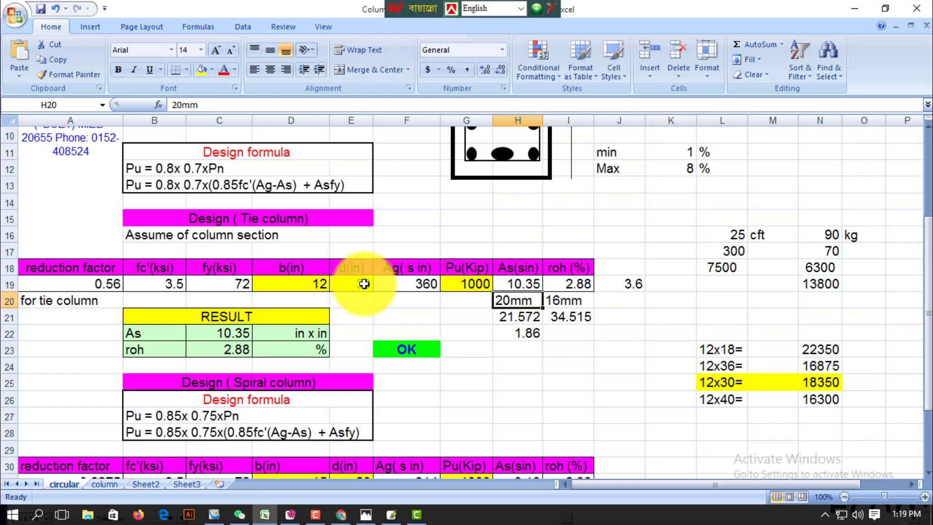
key("Down")
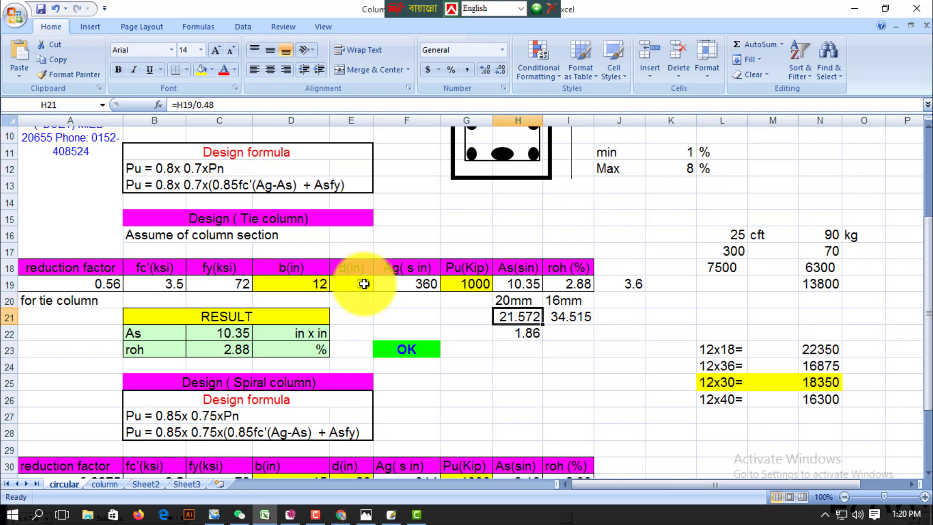
Calculate the 16mm bar count in H22 with the formula =H19/.31 and enter the label 16mm in G22
key("Down")
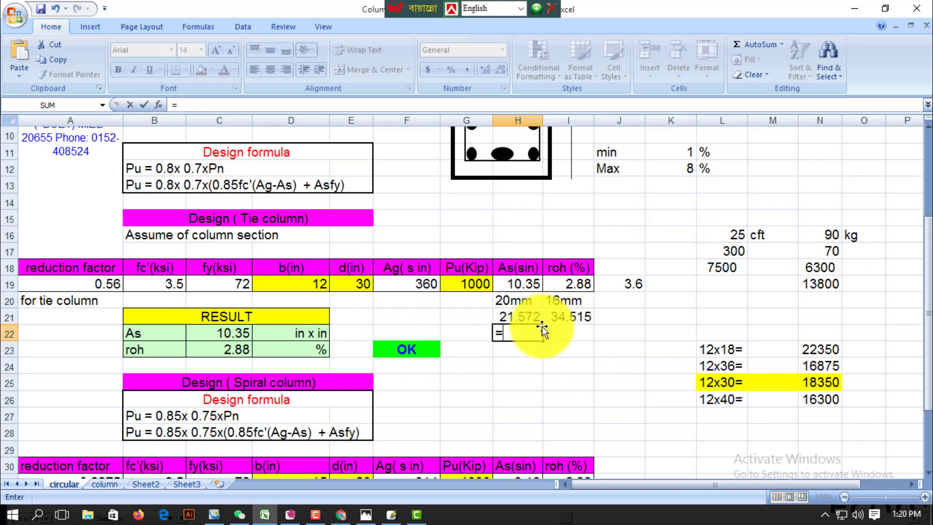
type("=")
left_click(515, 287)
type("/.31")
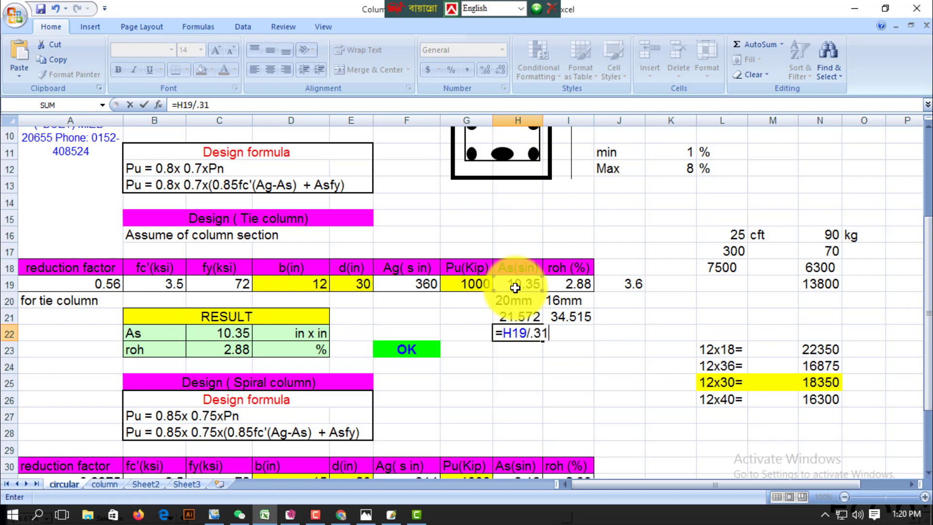
key("Return")
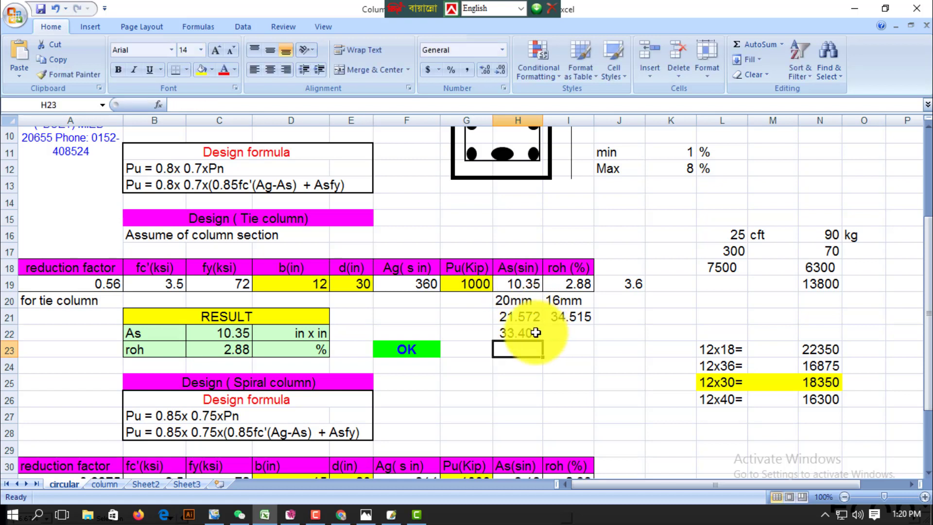
left_click(483, 333)
type("16mm")
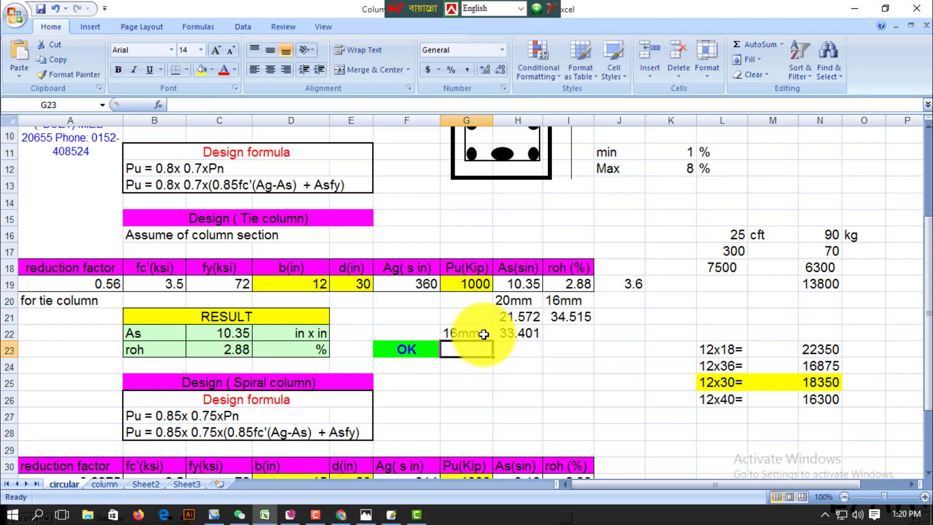
Label the 20mm bar count by entering 20mm= in G21
key("ctrl+Return")
key("Up")
type("2")
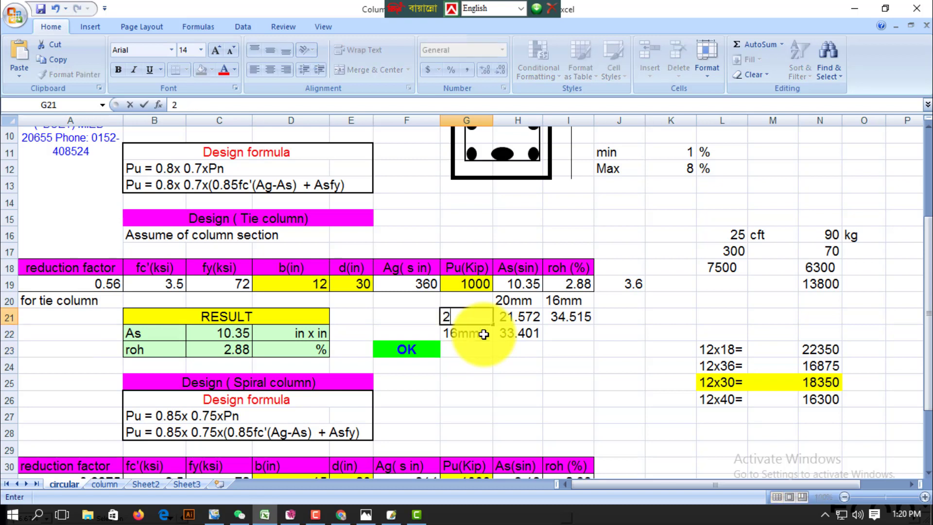
type("0mm=")
key("Return")
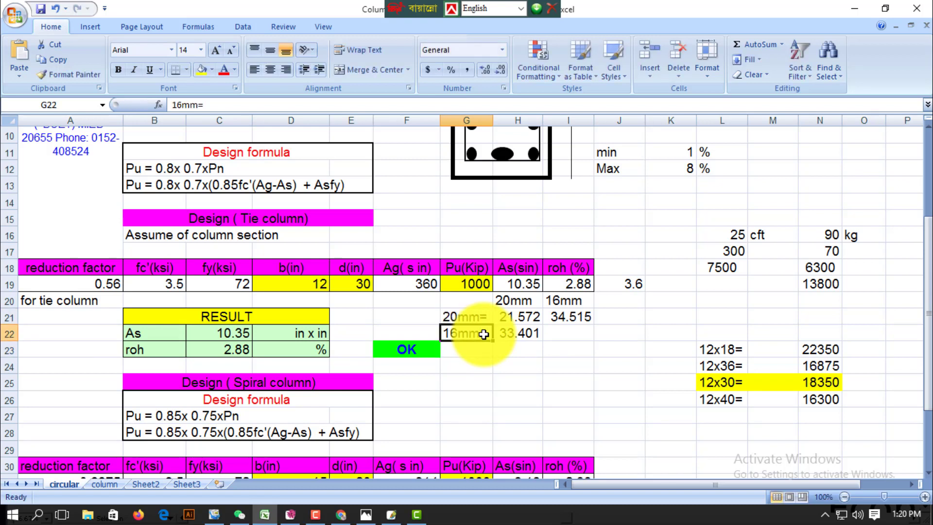
Review the 16mm and 20mm bar count formulas in H22 and H21 against the tie column section
left_click(524, 333)
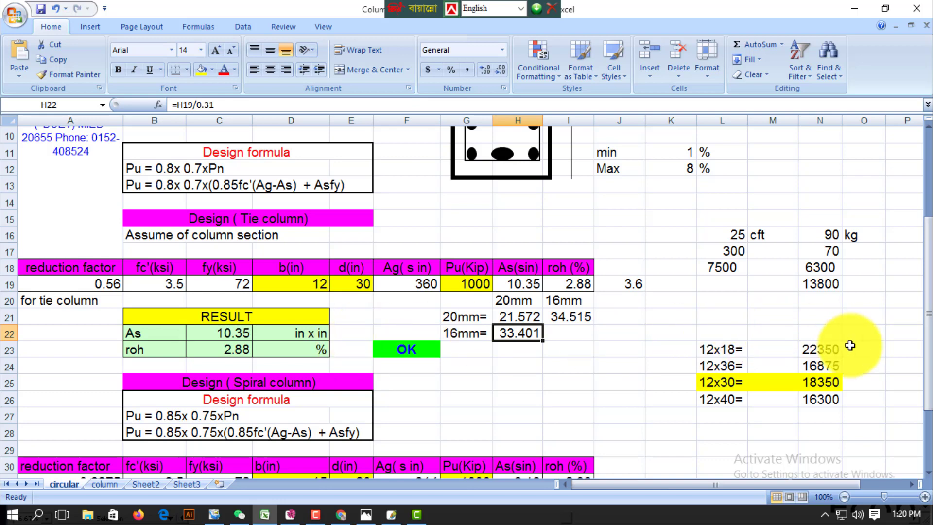
scroll(770, 359, "down", 3)
scroll(770, 359, "up", 2)
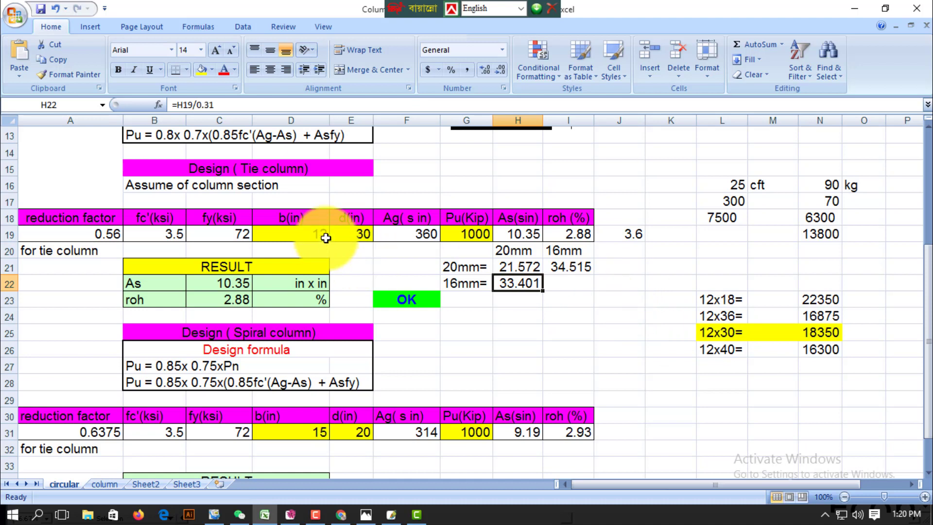
mouse_move(518, 290)
left_mouse_down()
mouse_move(541, 364)
mouse_move(506, 287)
mouse_move(520, 291)
left_mouse_up()
left_click(517, 268)
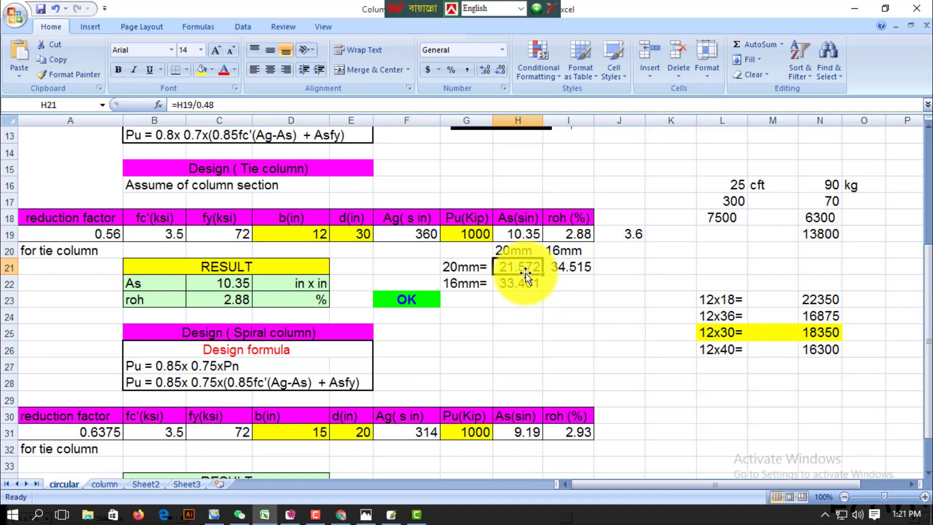
Switch to Photos, check the adjacent pictures around Column-02.jpg, and close the viewer
left_click(366, 514)
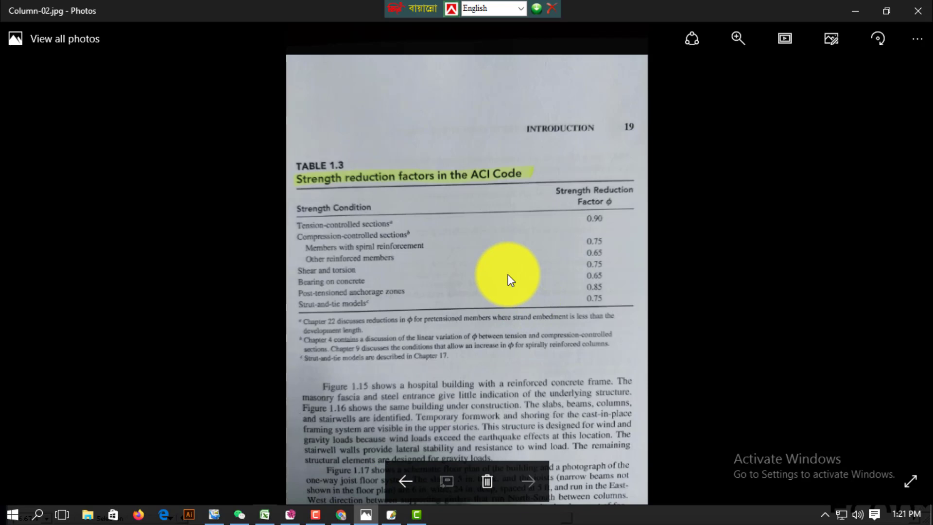
key("Left")
key("Right")
left_click(917, 10)
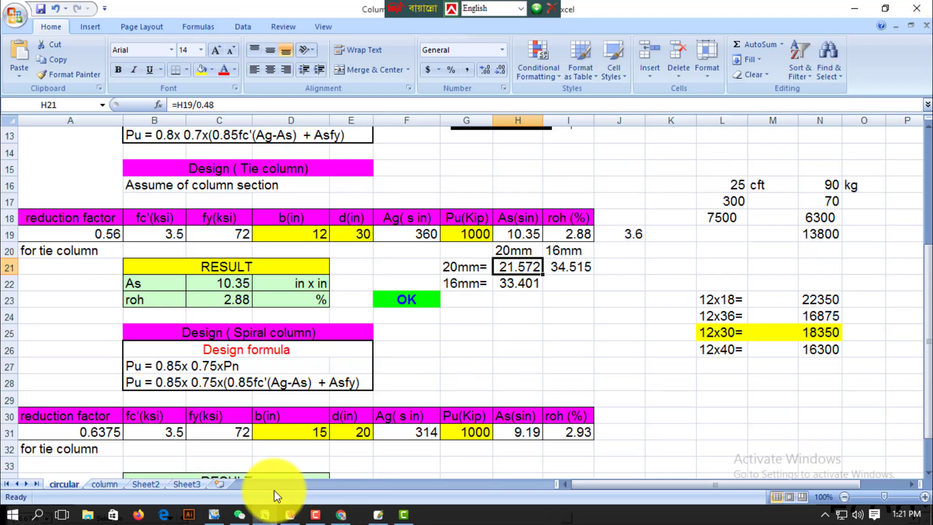
In File Explorer, browse College (F) to Software, Engineering, Excel Formula, column11 and open 20210802_122500.jpg to view the column tie arrangements
left_click(87, 515)
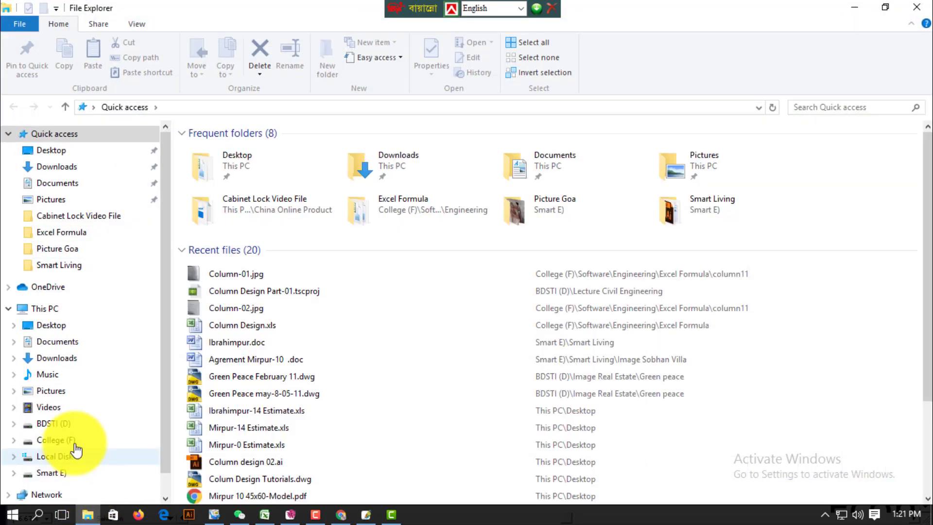
left_click(60, 469)
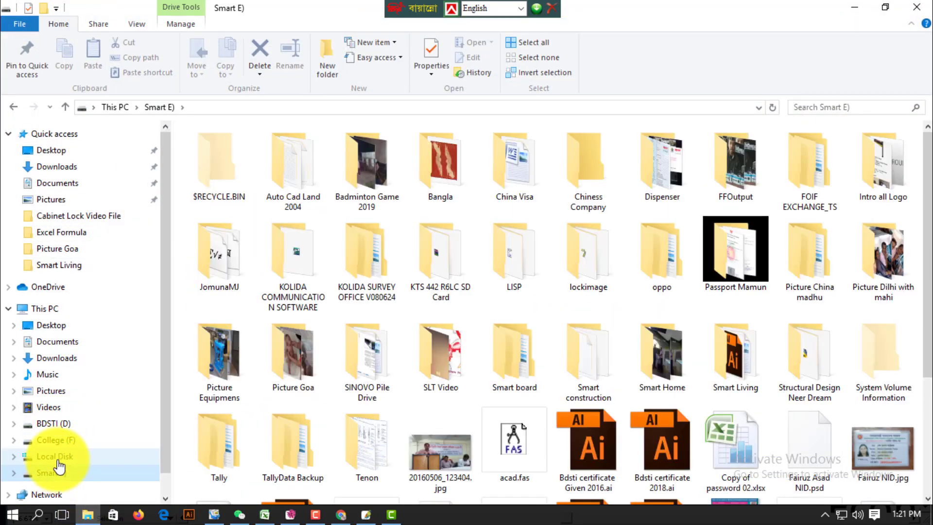
left_click(58, 440)
double_click(222, 403)
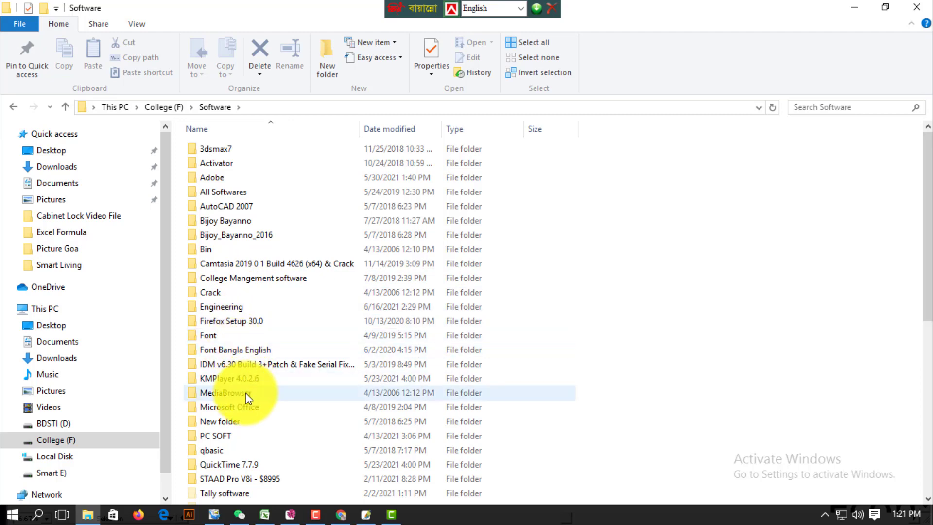
double_click(243, 307)
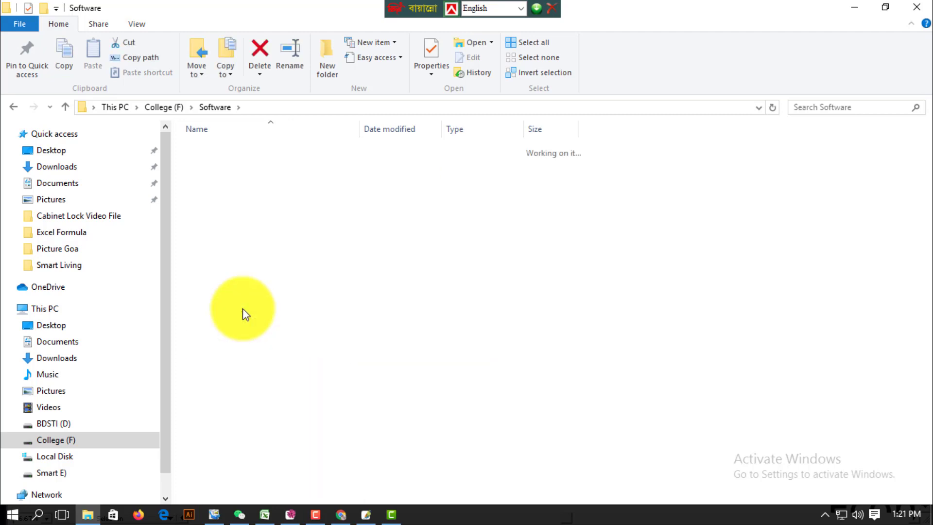
double_click(241, 192)
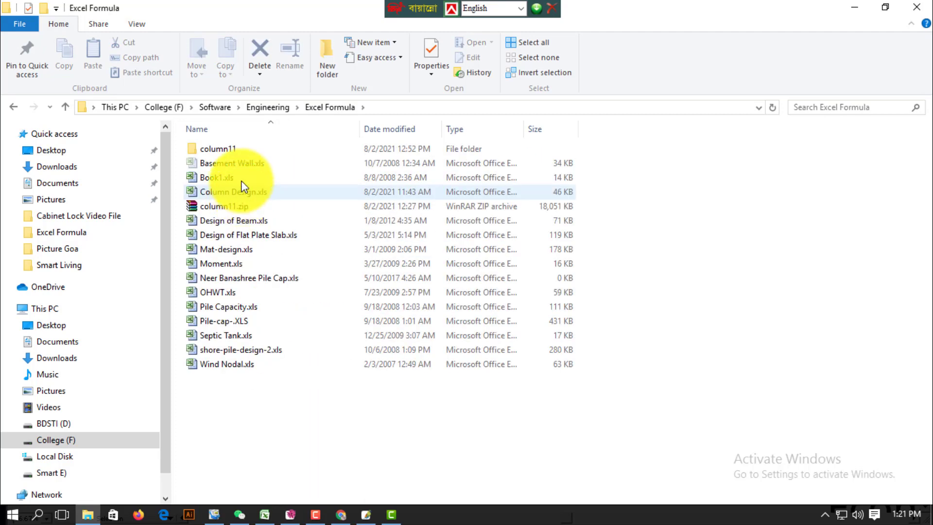
double_click(238, 155)
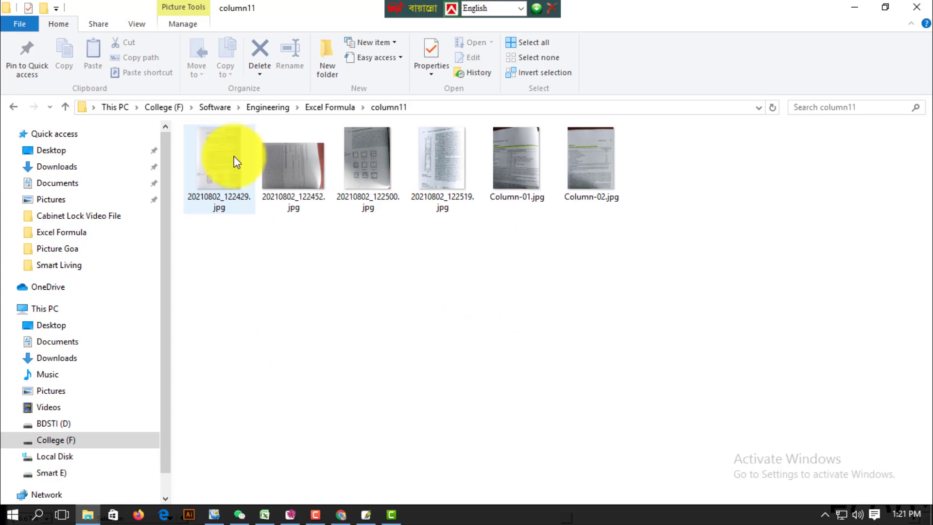
double_click(352, 173)
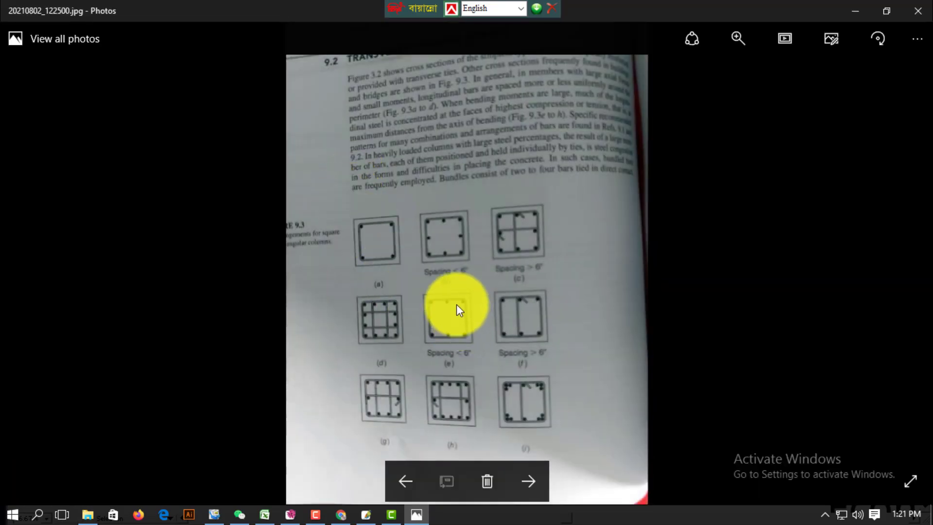